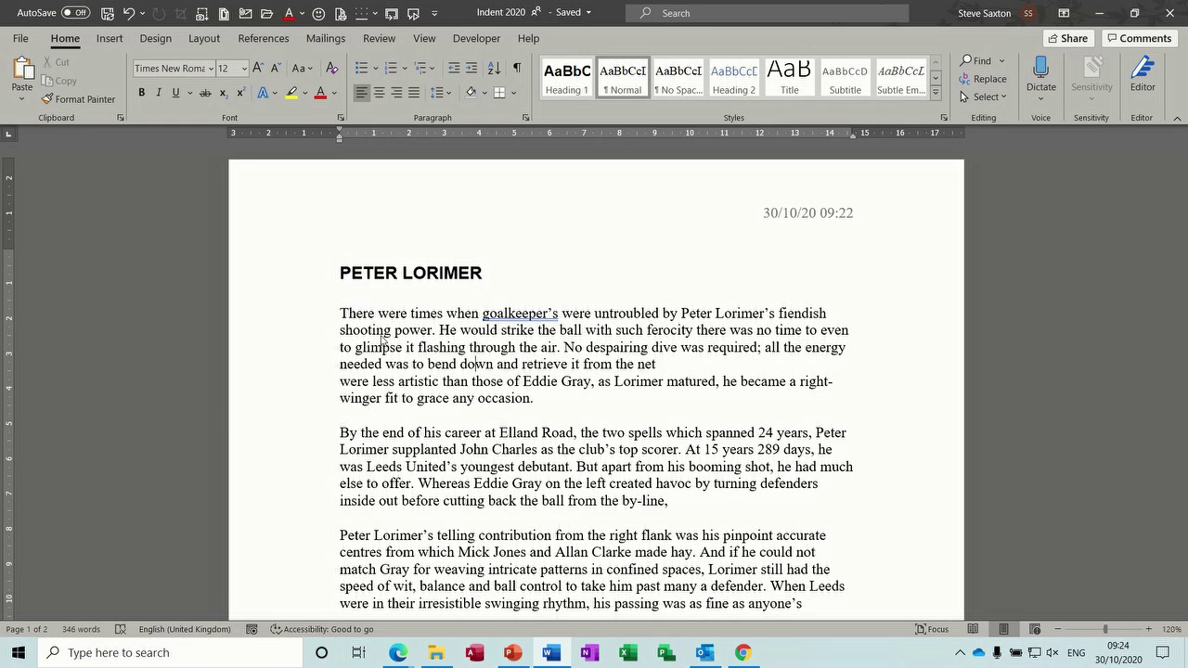
Create a new blank document and start a bulleted list with the items "sdsjfdf", "dfff" and "dgdgg"
key("ctrl+n")
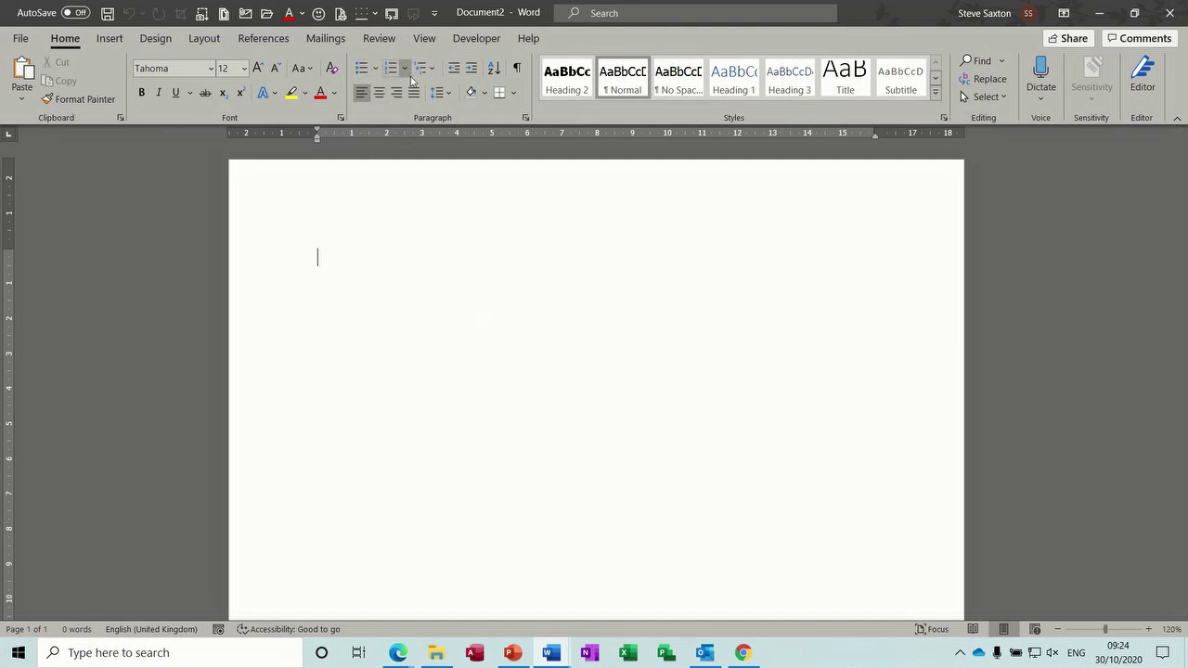
left_click(361, 70)
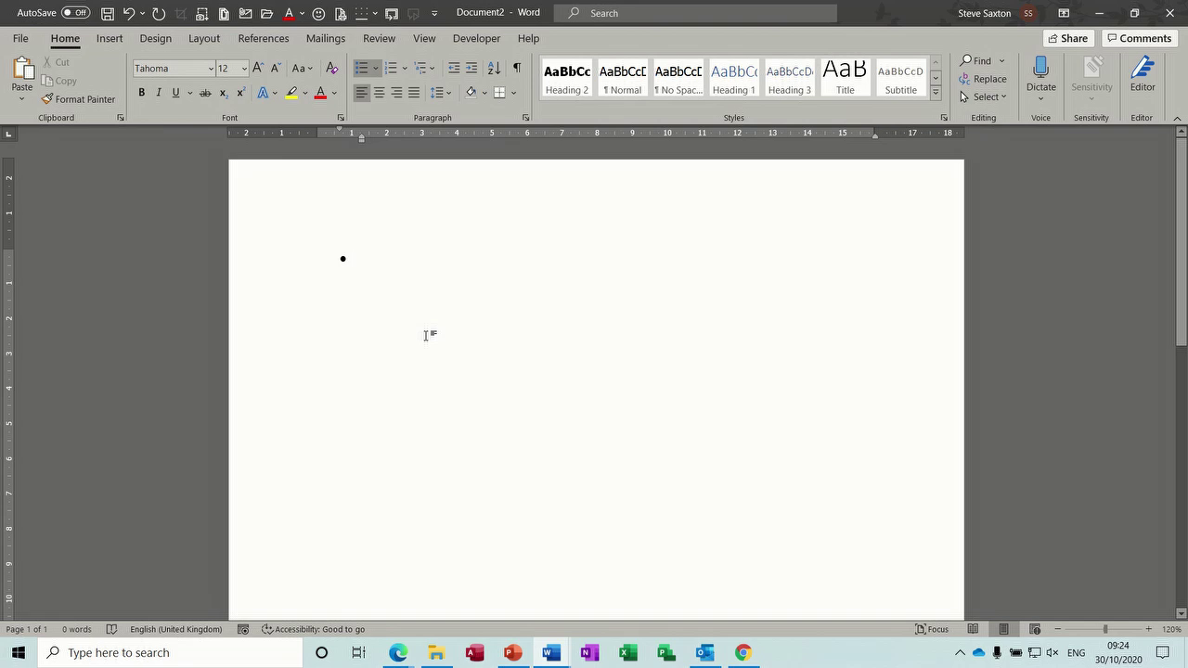
type("sdsjfdf")
key("Return")
type("dfff")
key("Return")
type("dgdgg")
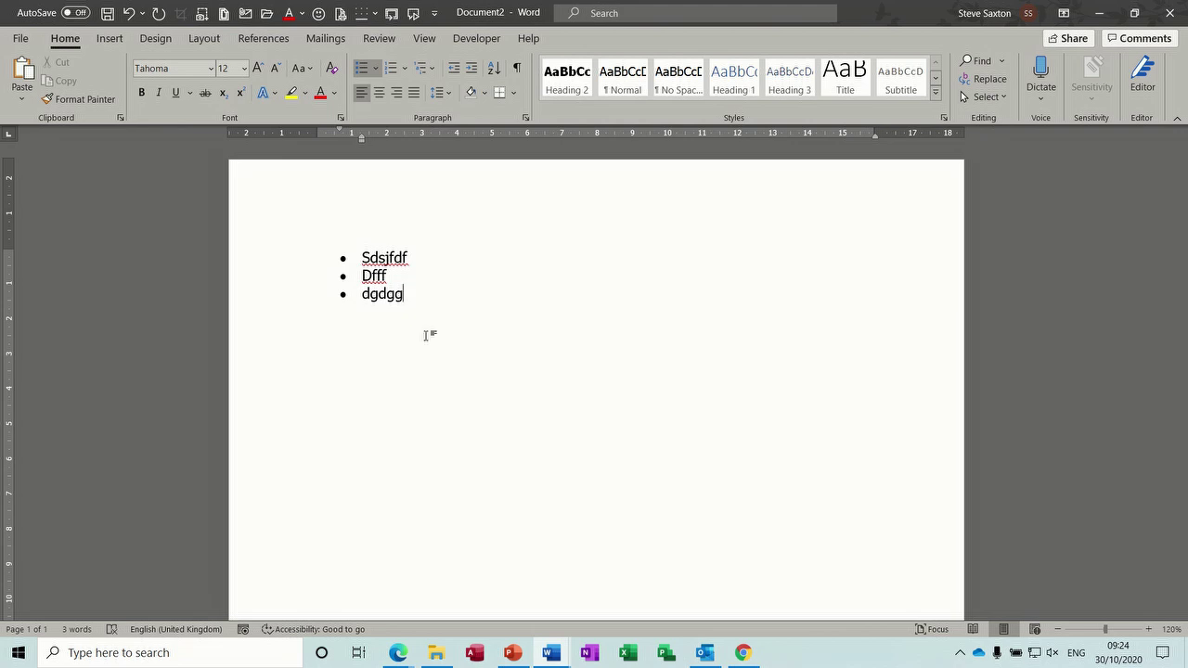
Leave an unbulleted blank line below the third item and continue the list with the bullet item "dfkjfkjfj"
key("Return")
key("BackSpace")
key("ctrl+z")
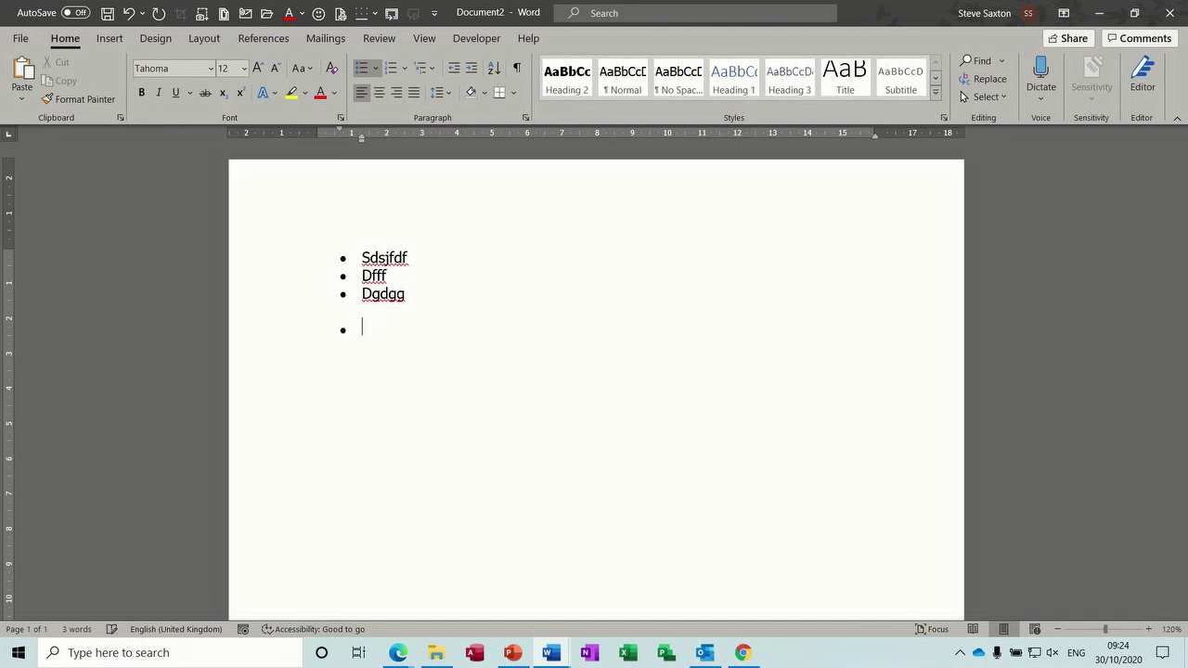
type("dfkjfkjfj")
key("Return")
key("Return")
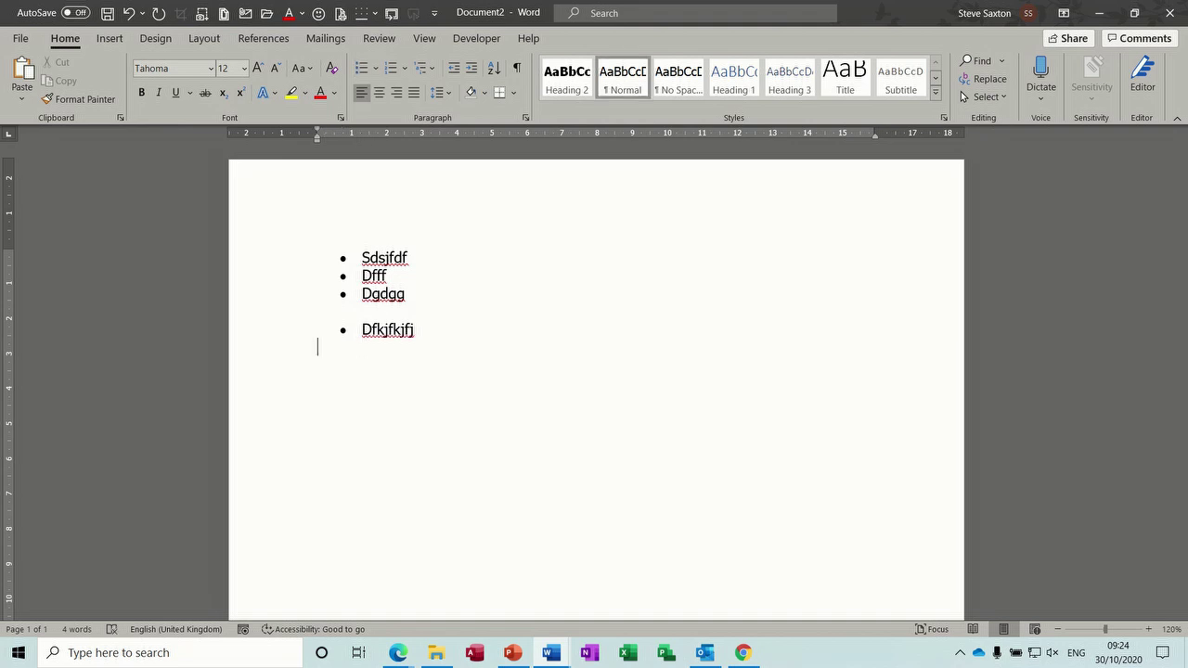
key("BackSpace")
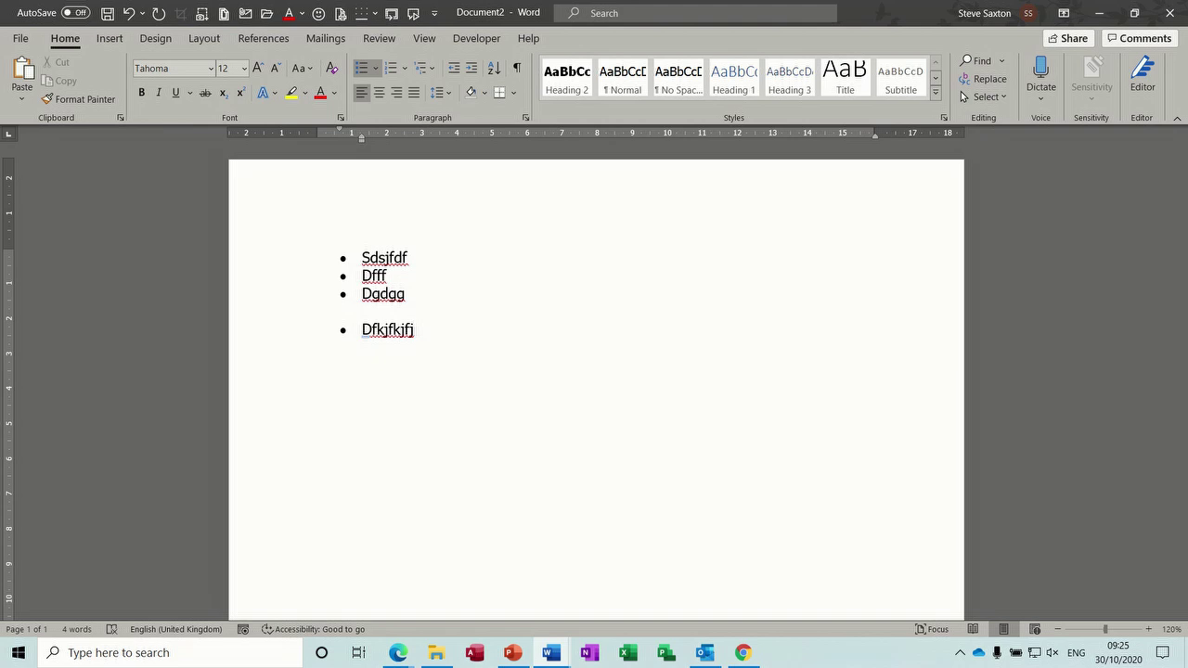
Add the bullet item "ddfdf" with three unbulleted continuation lines beneath it: "dfkdf", "dfjfjd" and "dfdnkn"
key("Return")
type("ddfdf")
key("Return")
type("dfkdf")
key("Return")
type("dfjfjd")
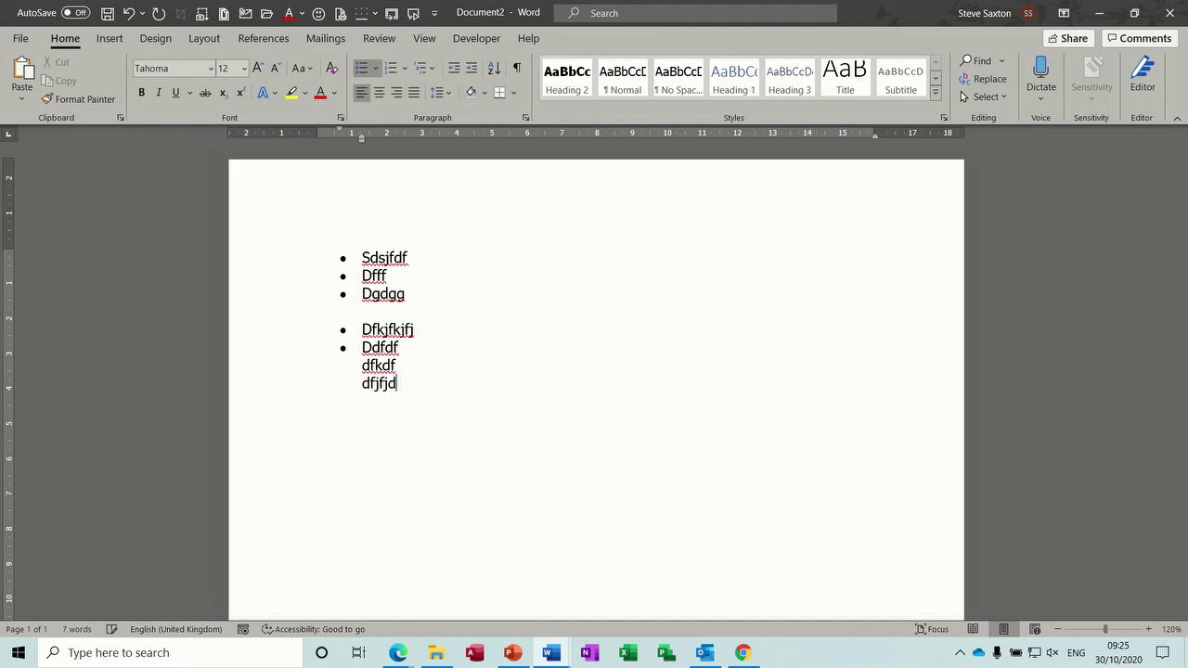
key("Return")
type("dfdnkn")
Add a final bullet item "Fndf" below the unbulleted lines and end the list
key("Return")
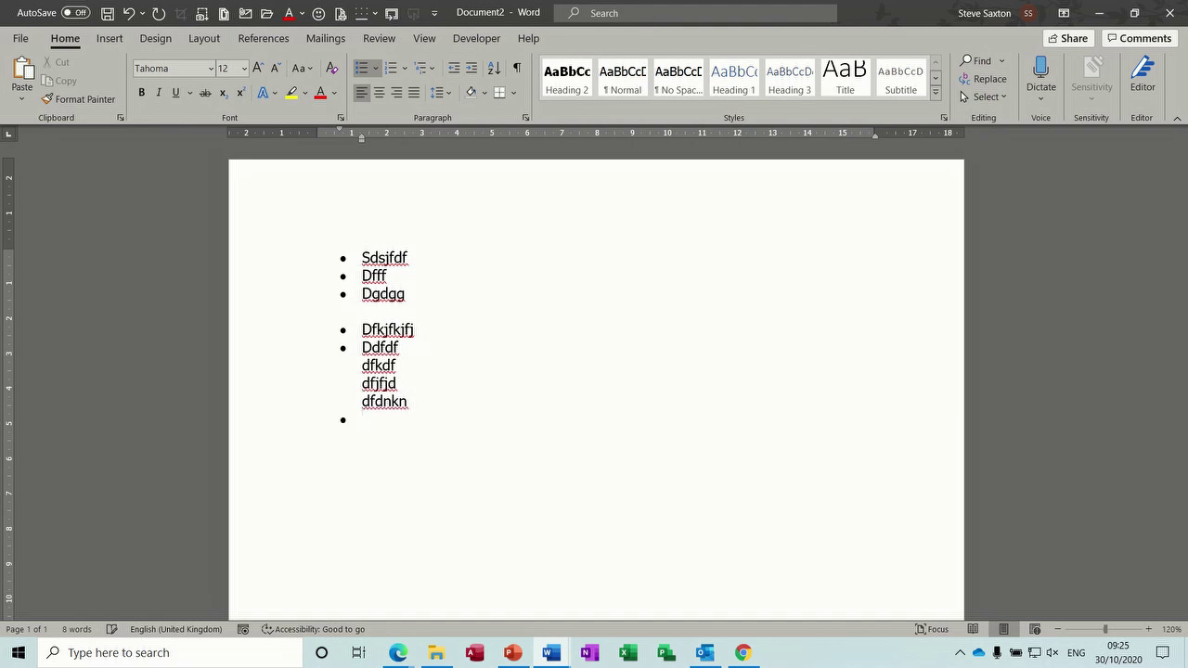
type("Fndf")
key("Return")
key("Return")
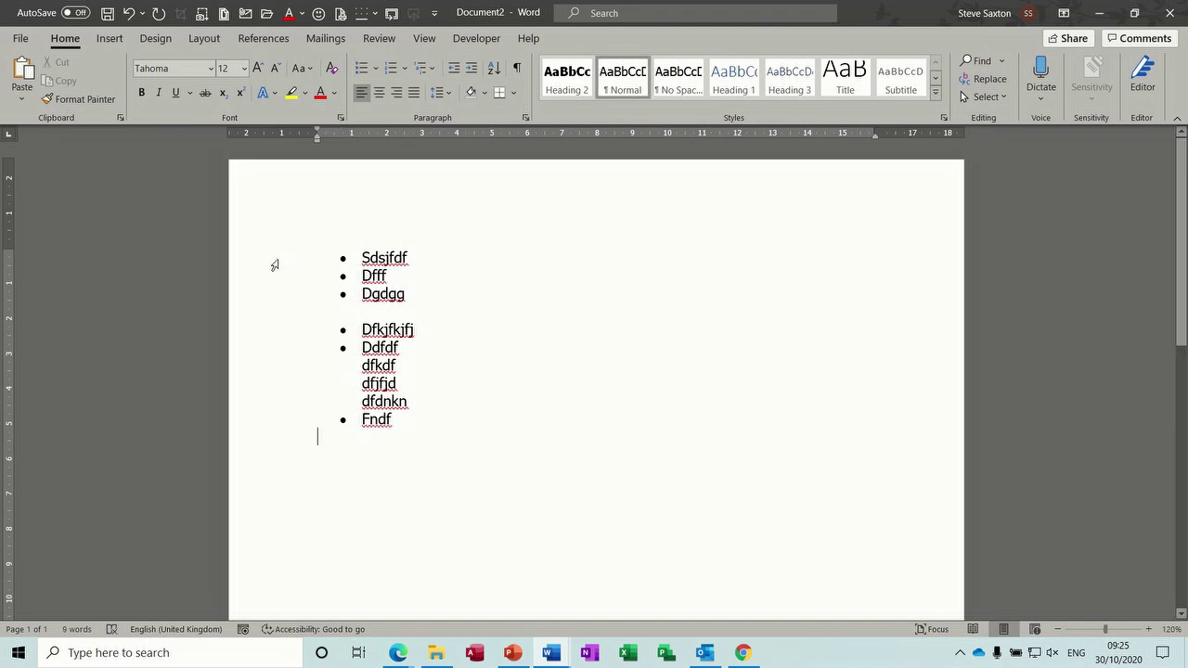
Delete the whole sample list from the document
left_click_drag(273, 257, 302, 430)
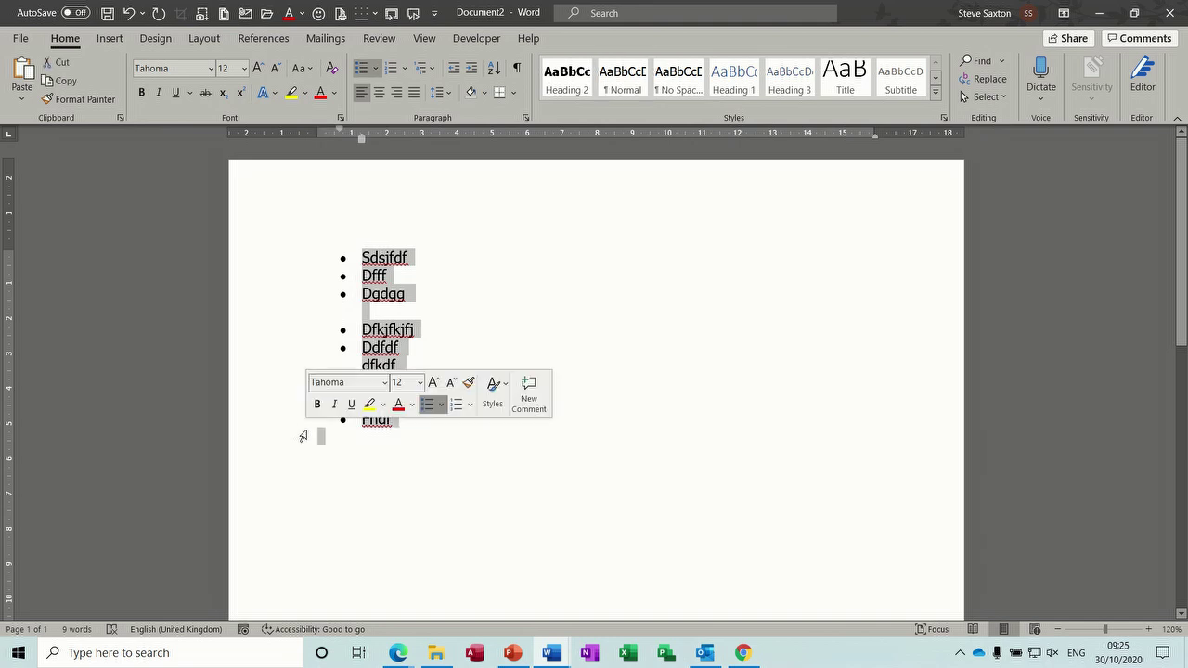
key("Delete")
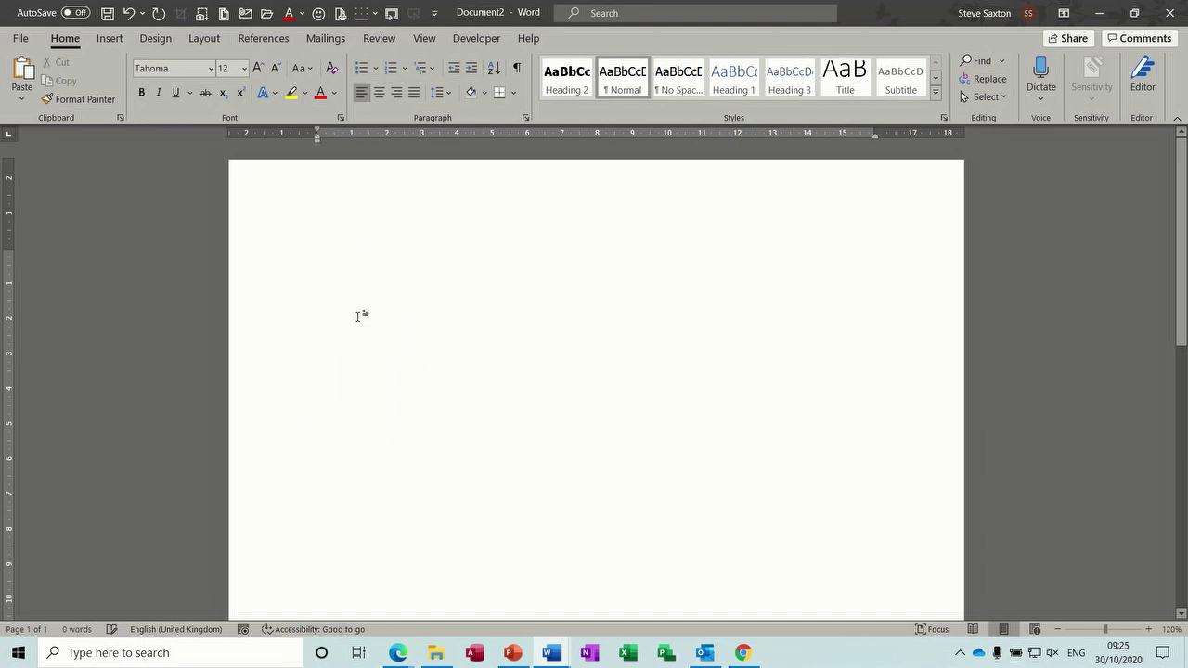
Start defining a new bullet and look at its font settings without changing them
left_click(377, 71)
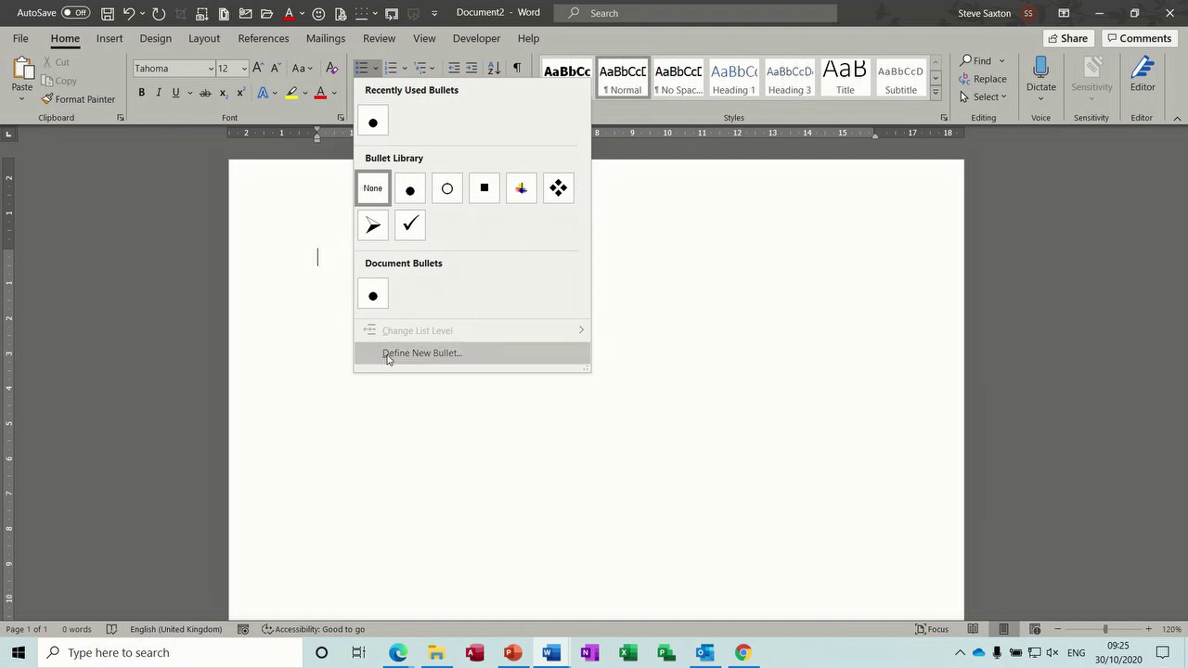
left_click(430, 358)
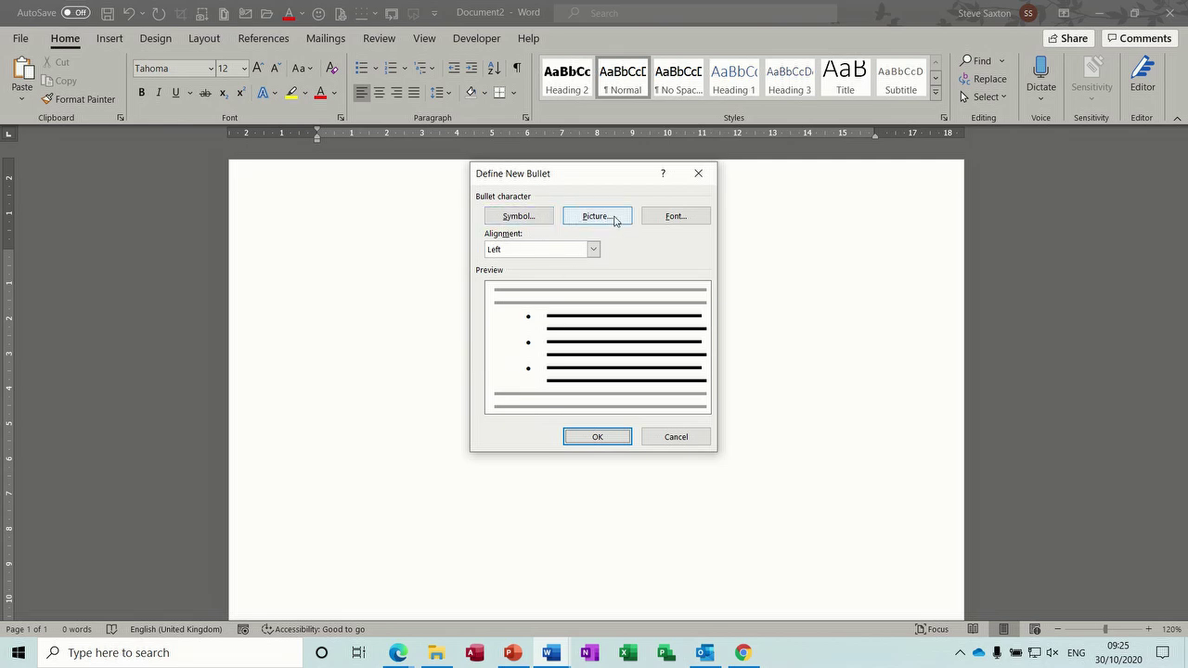
left_click(676, 216)
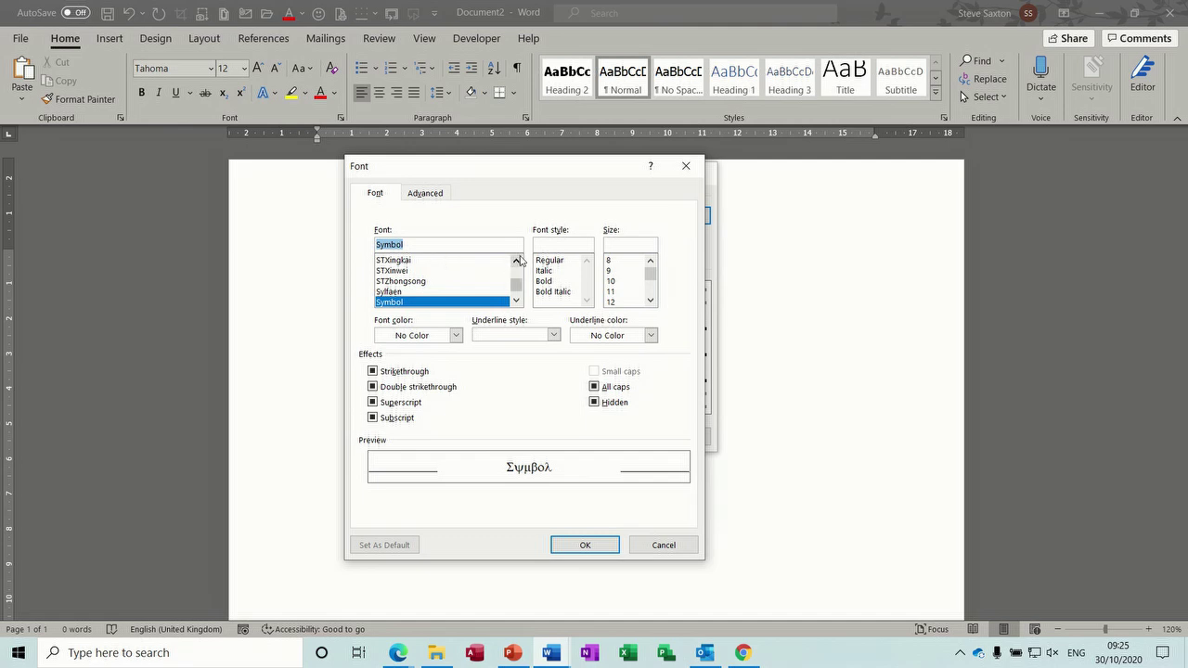
left_click(686, 165)
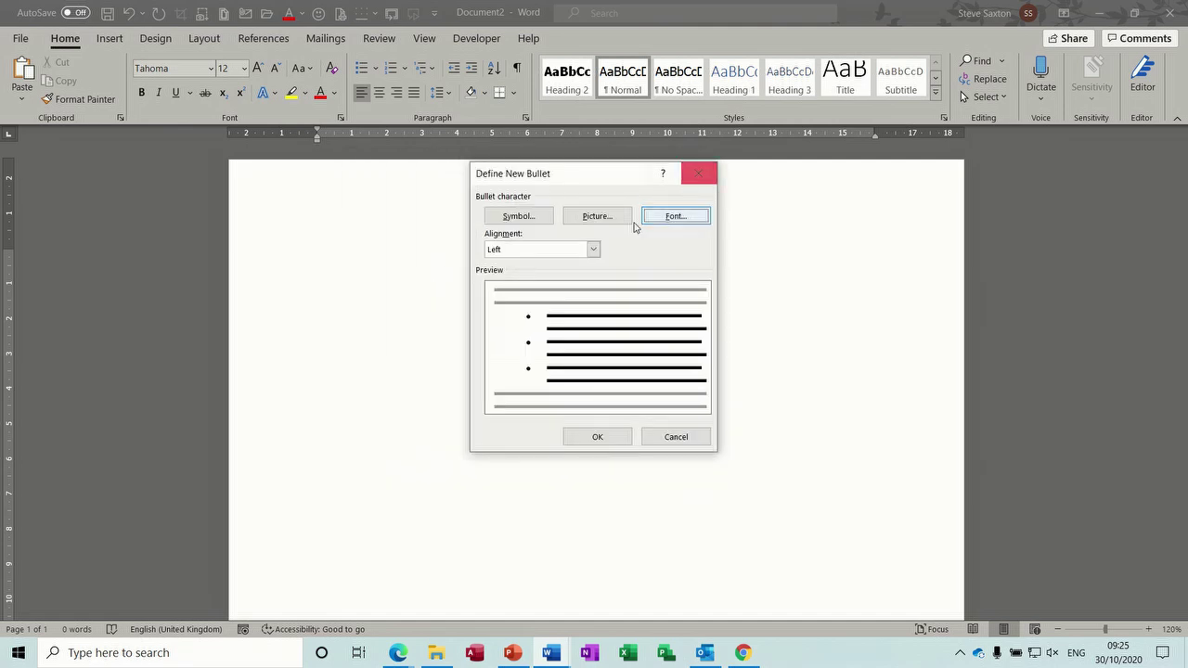
Set the new bullet's character to the open book symbol from the Wingdings font, character code 38
left_click(533, 219)
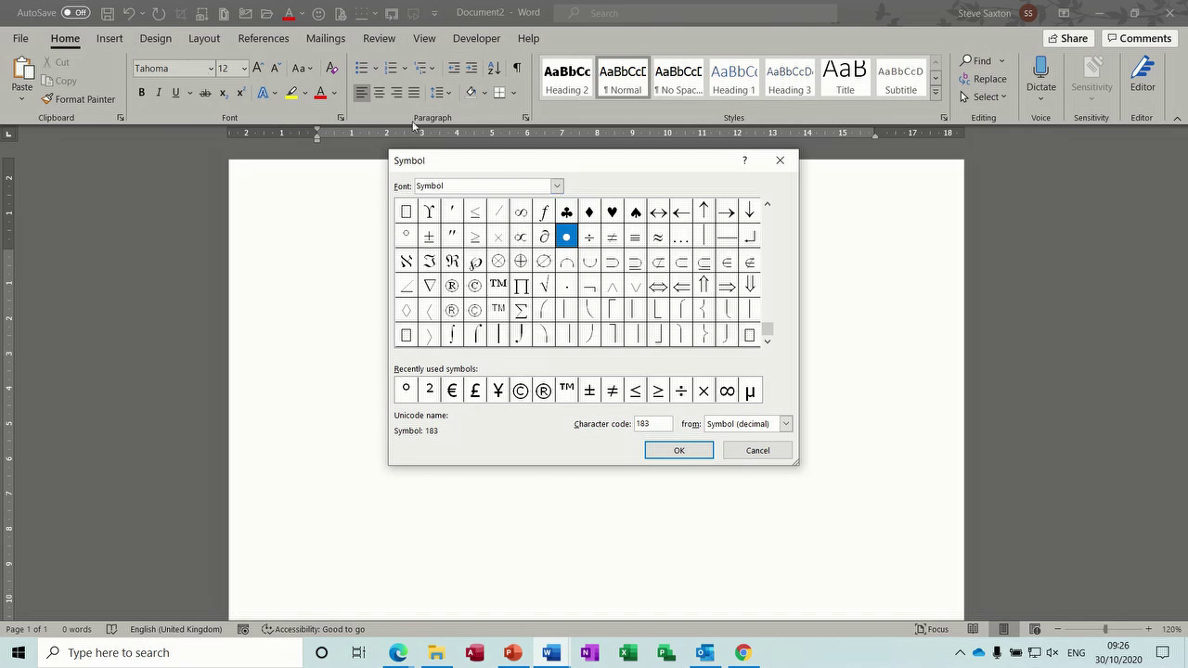
left_click(556, 186)
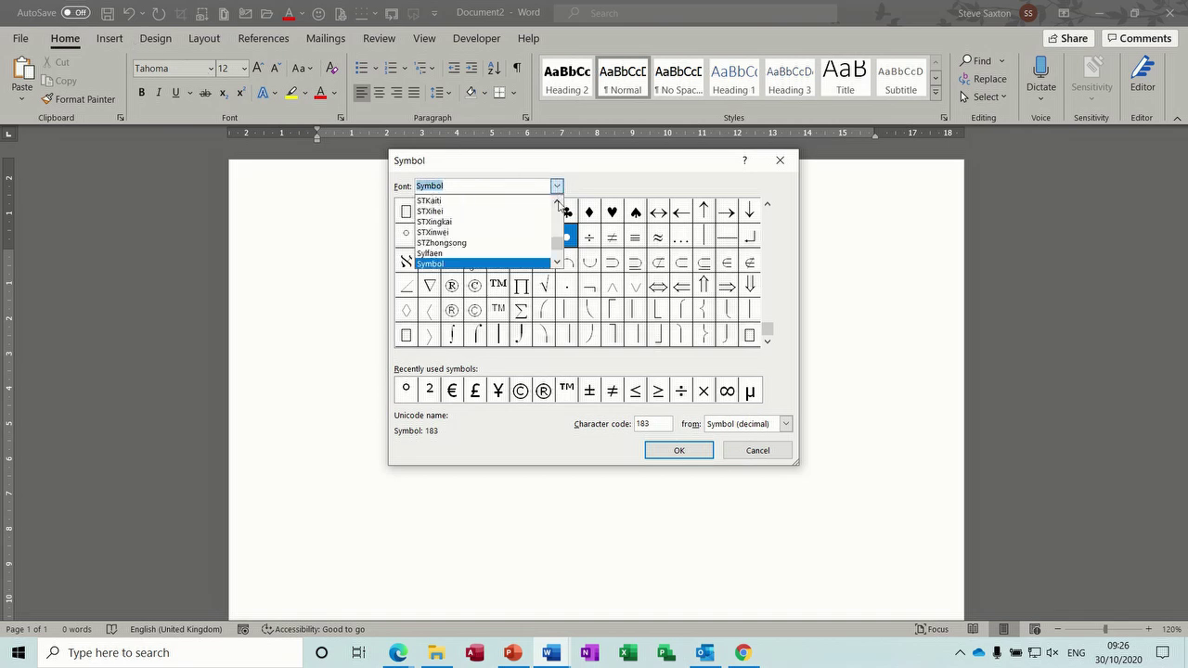
left_click_drag(557, 243, 560, 259)
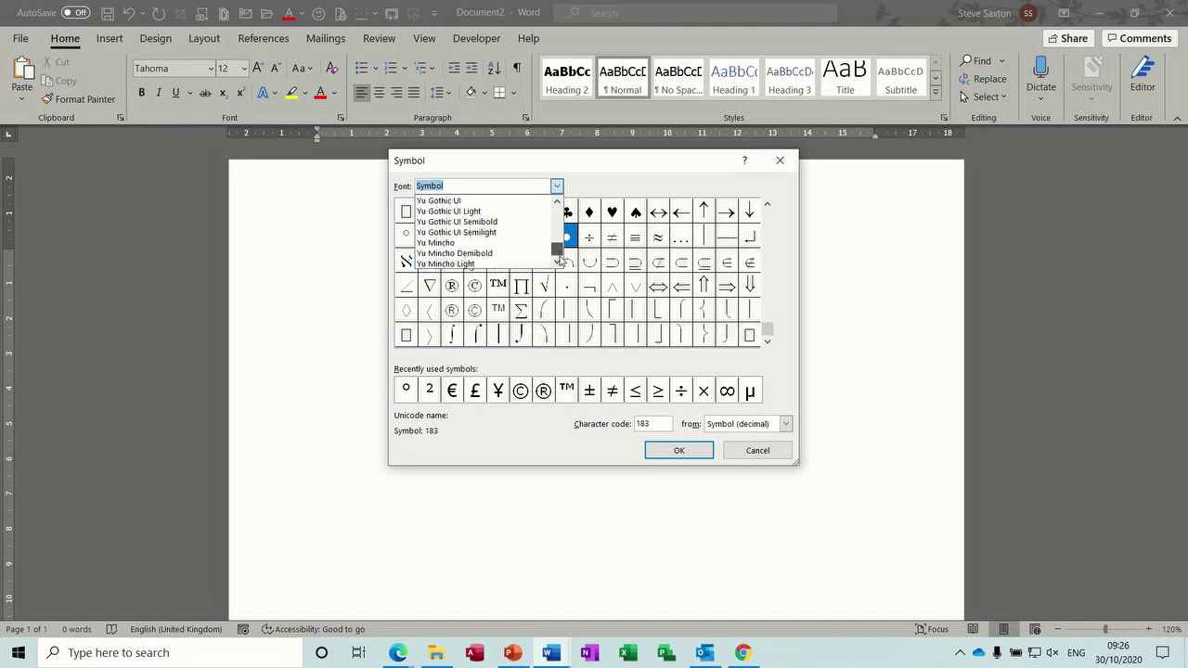
scroll(560, 262, "up", 8)
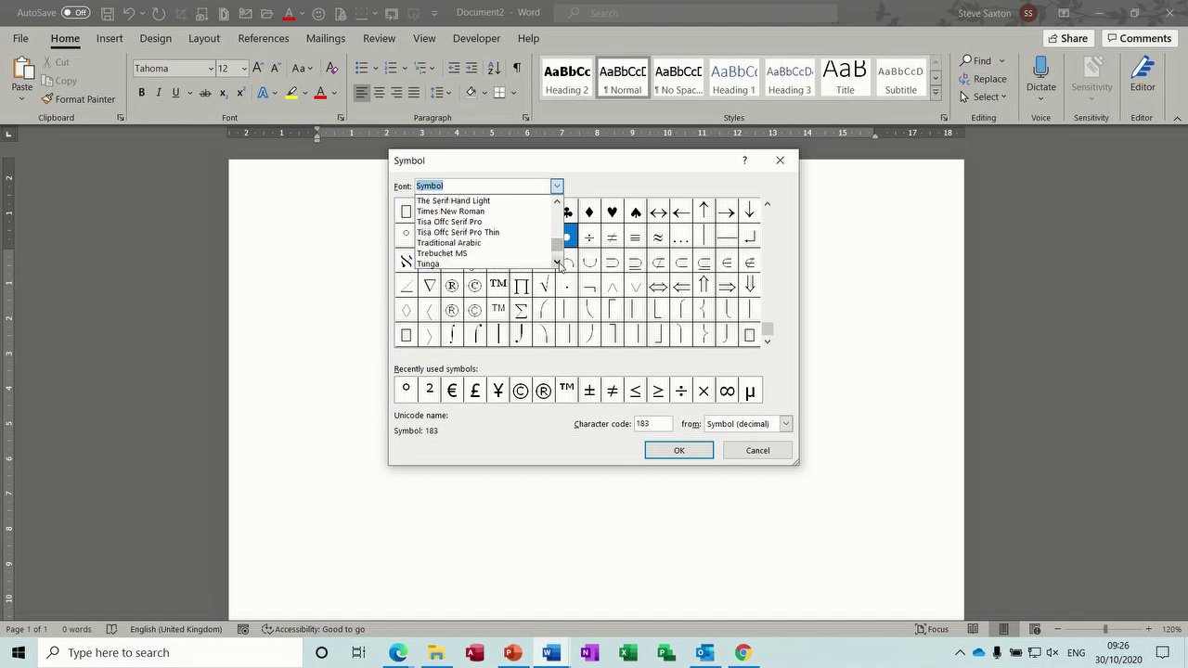
scroll(559, 265, "down", 8)
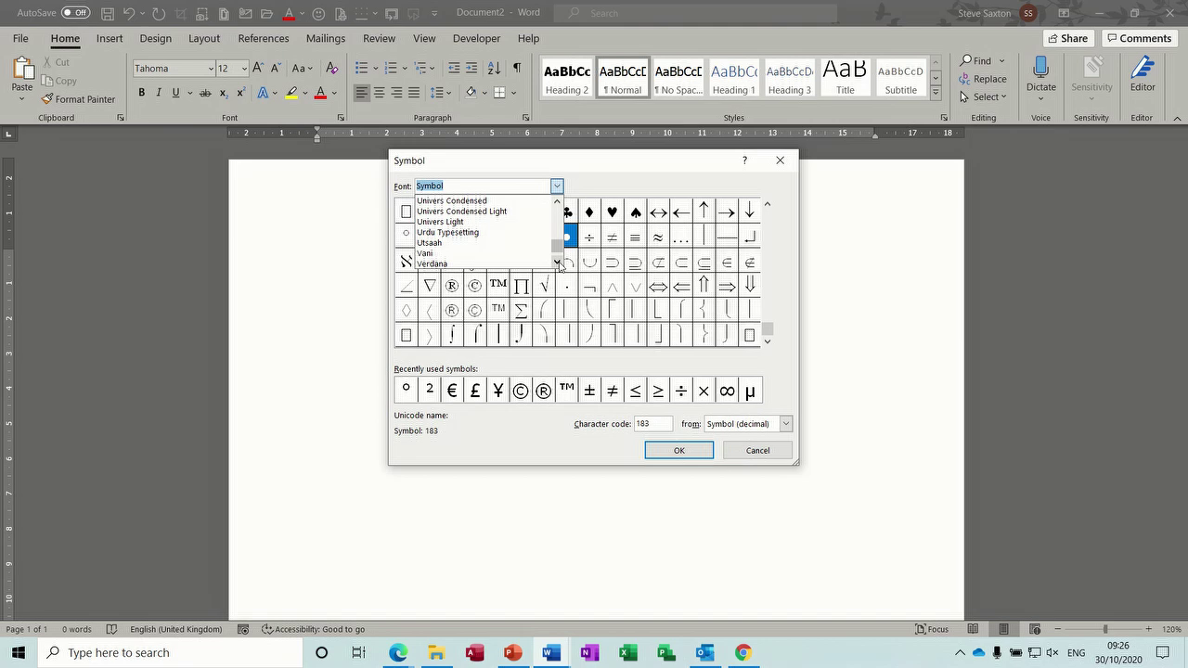
scroll(560, 266, "down", 5)
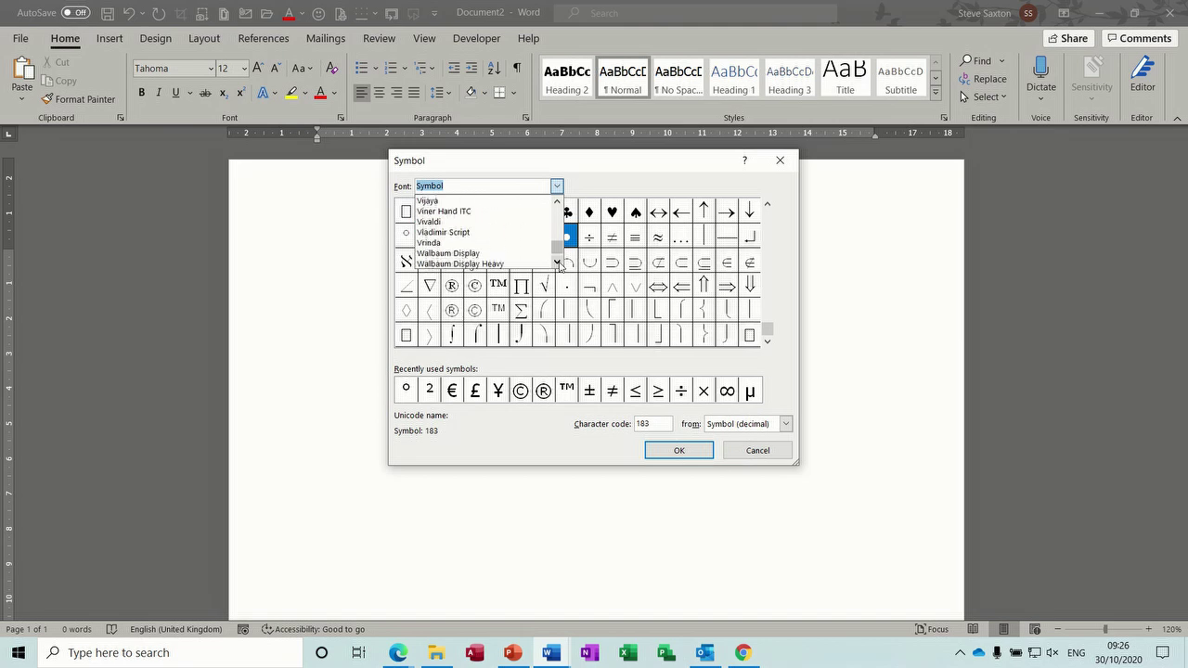
scroll(559, 266, "down", 8)
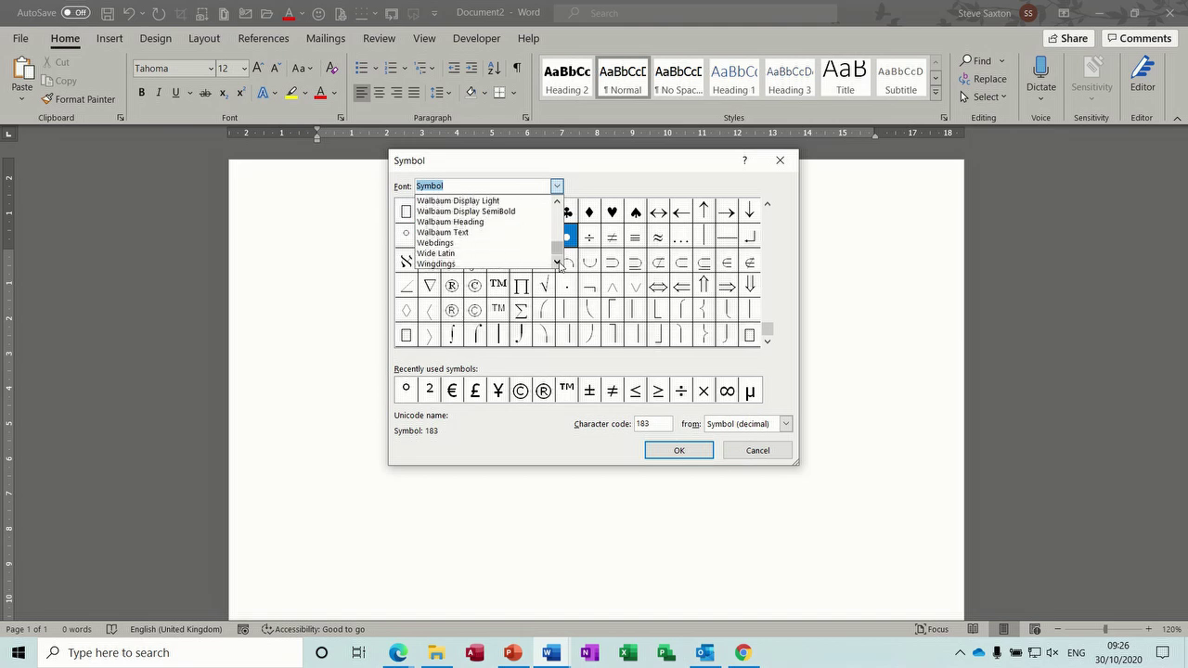
scroll(559, 266, "down", 1)
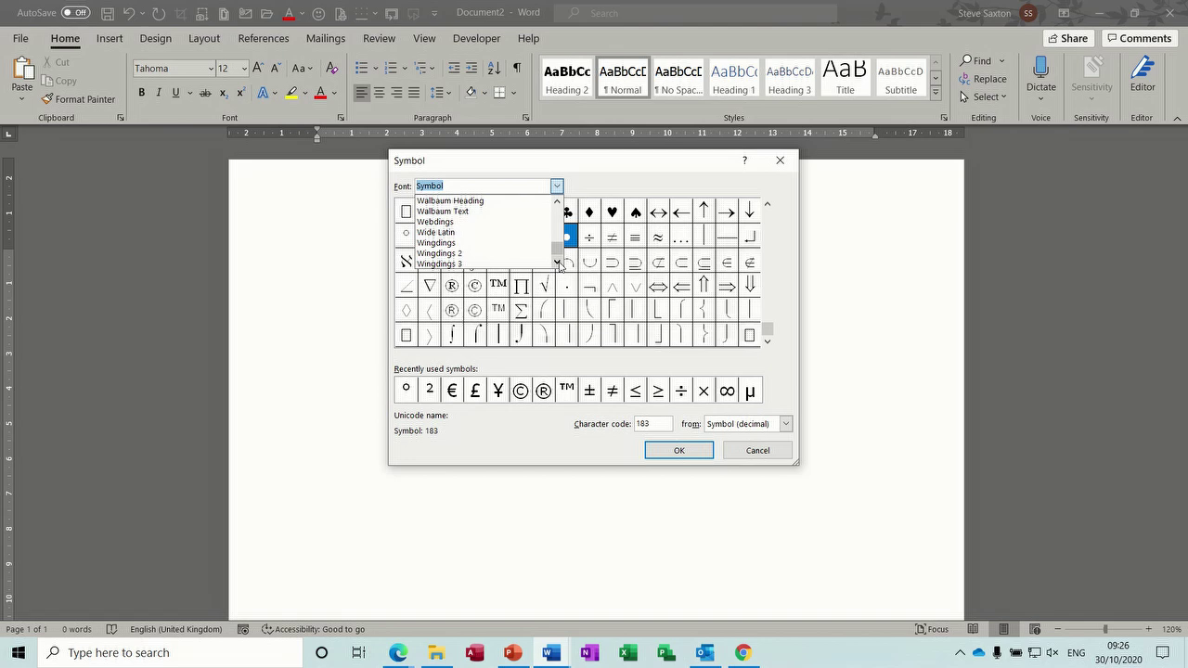
left_click(464, 245)
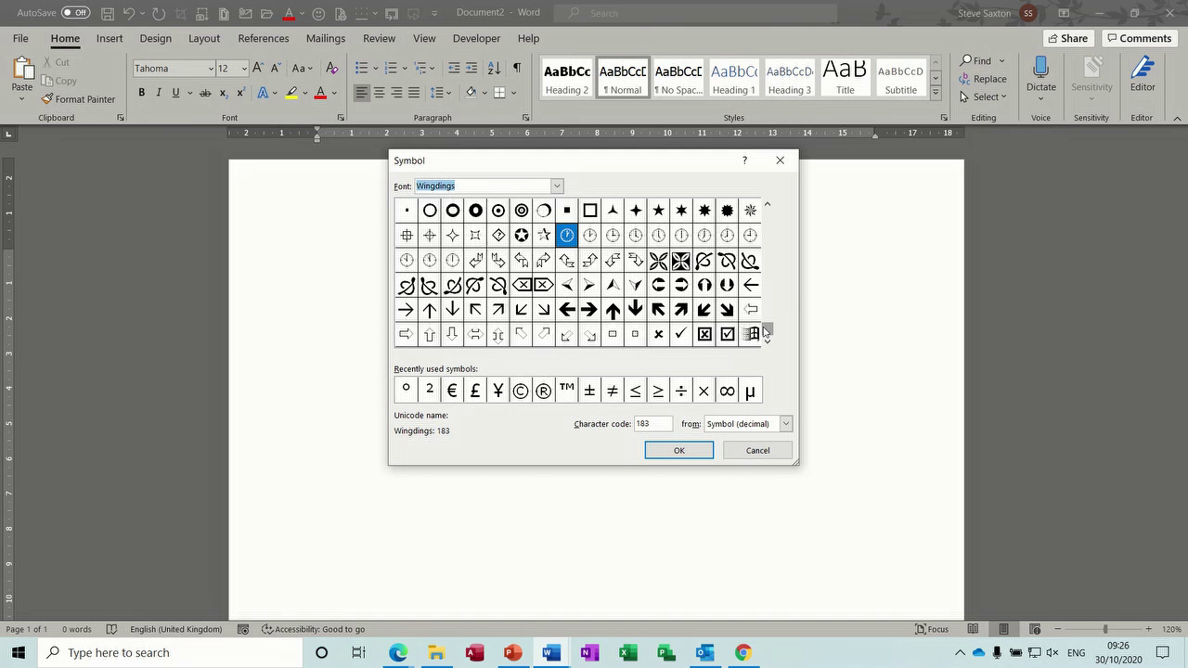
left_click_drag(767, 332, 768, 215)
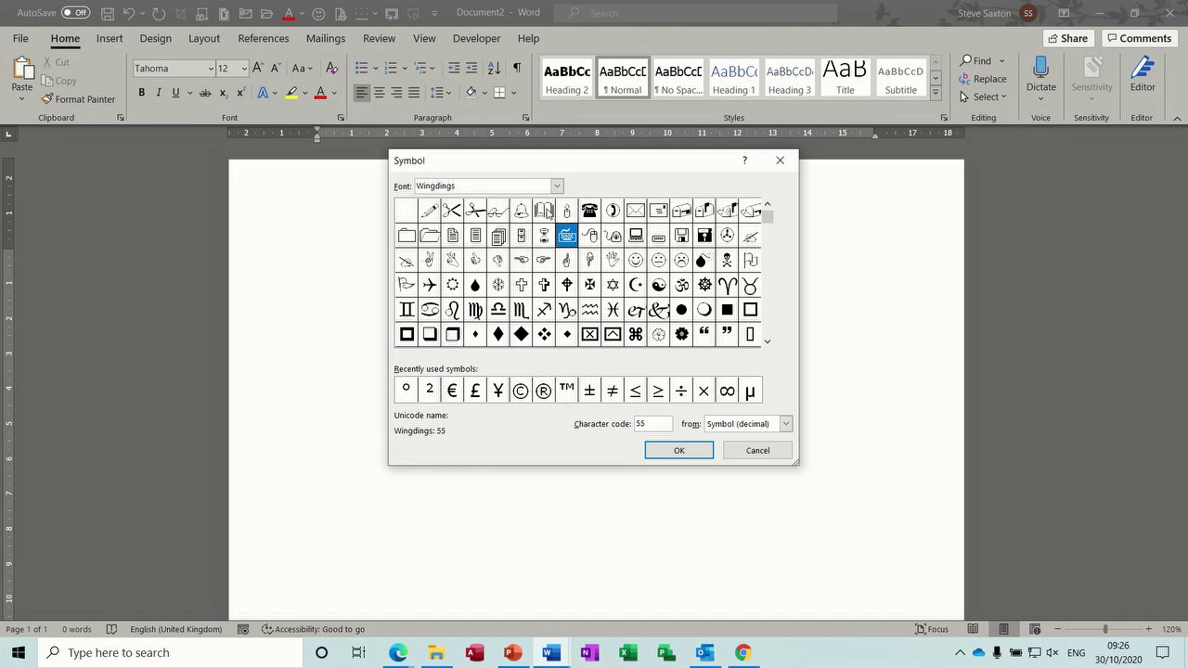
left_click(545, 210)
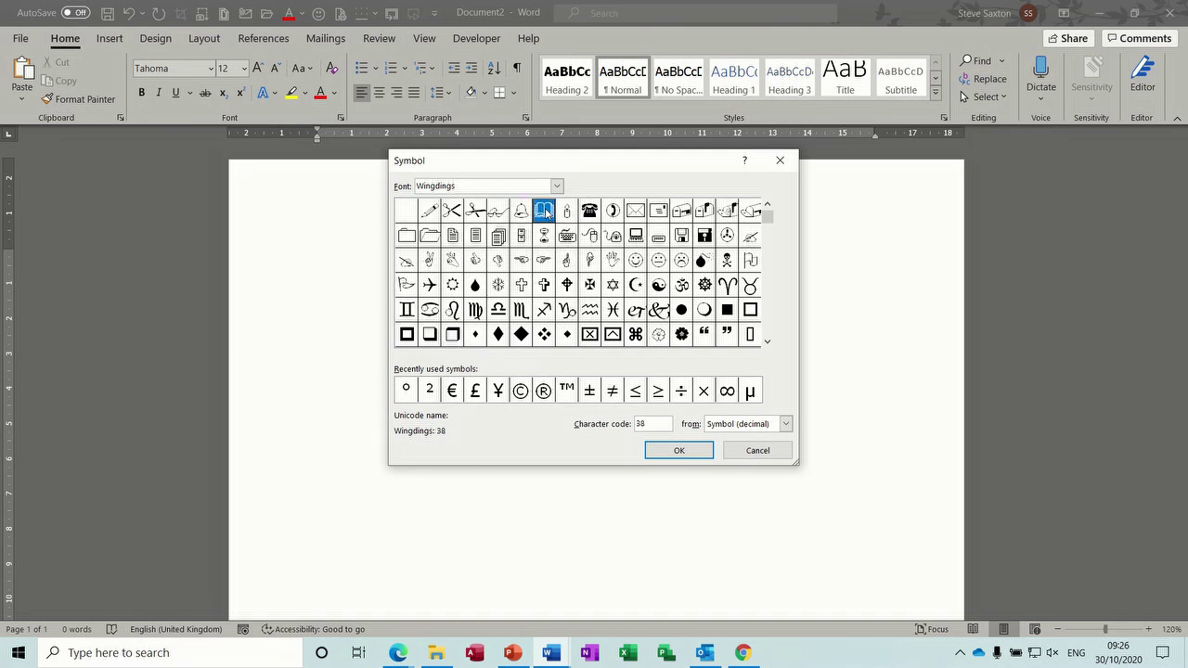
left_click(665, 450)
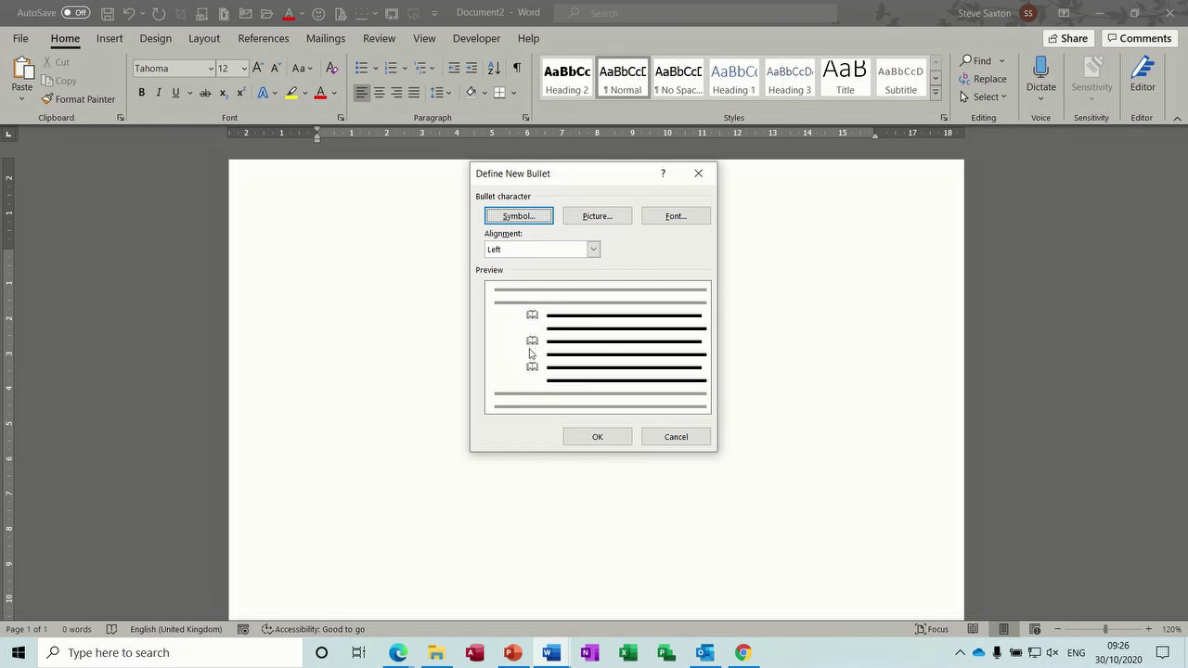
Format the new bullet's font with the standard red colour and size 48
left_click(677, 220)
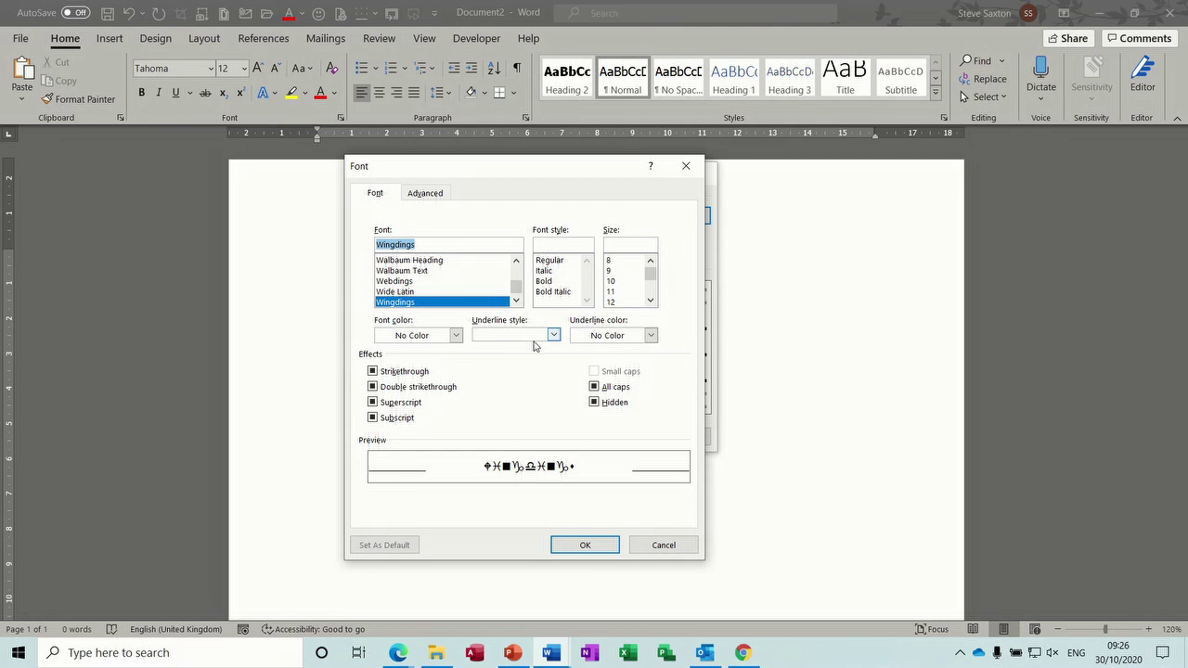
left_click(455, 335)
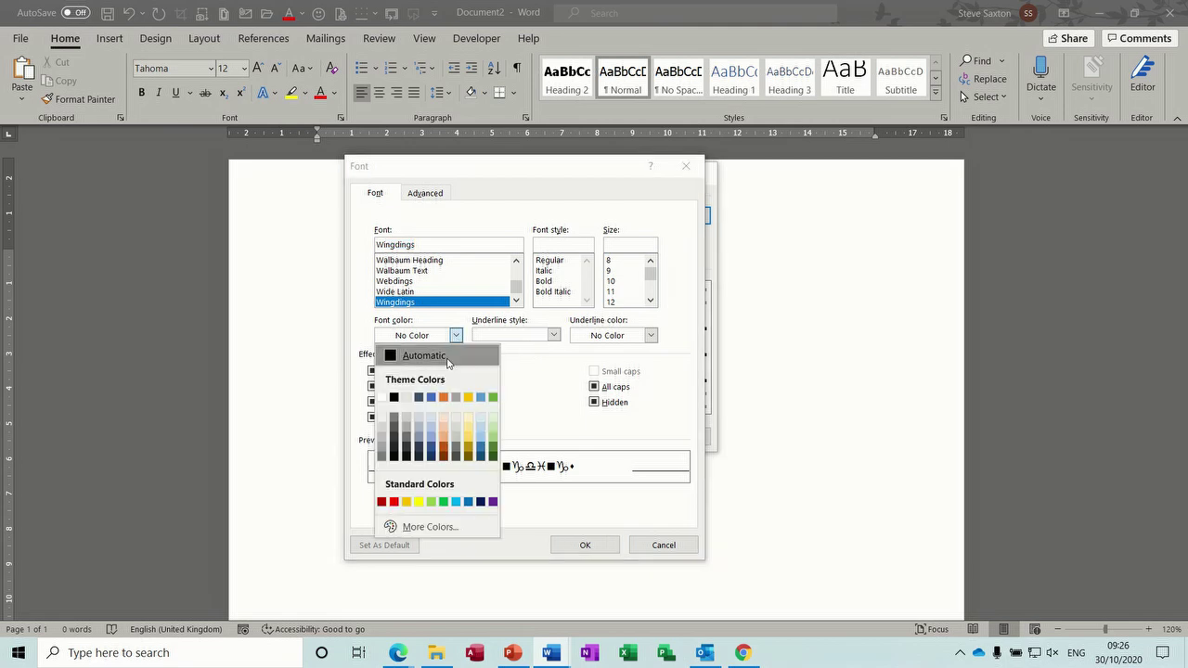
left_click(393, 503)
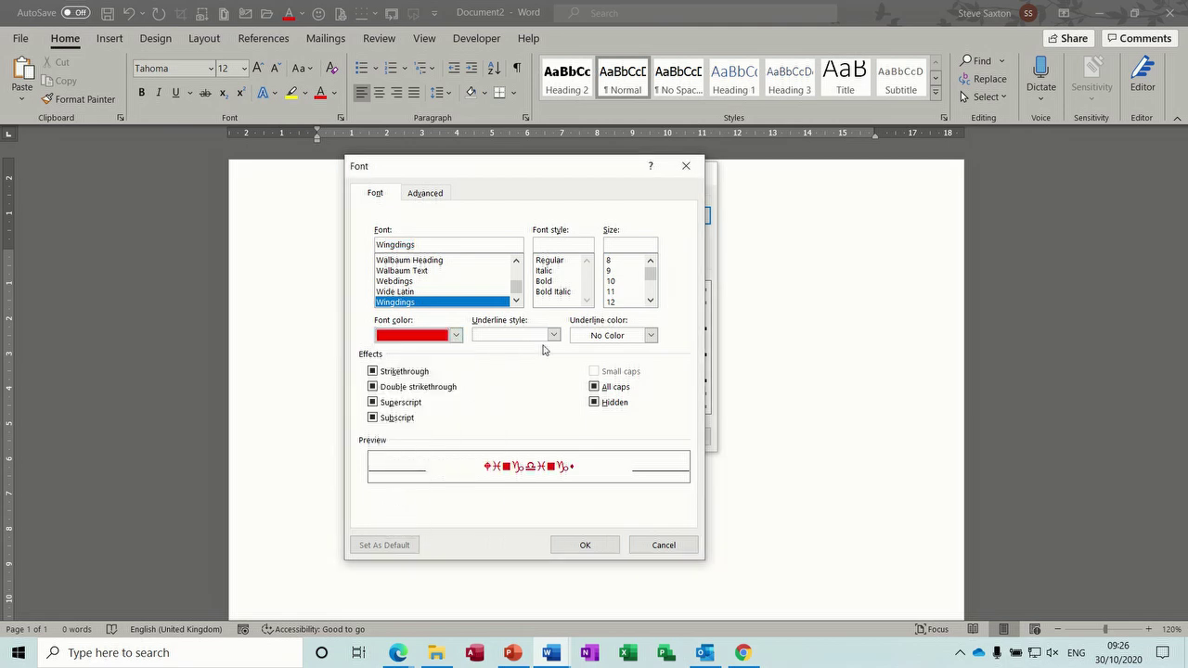
left_click_drag(652, 274, 653, 290)
left_click(650, 301)
left_click(651, 301)
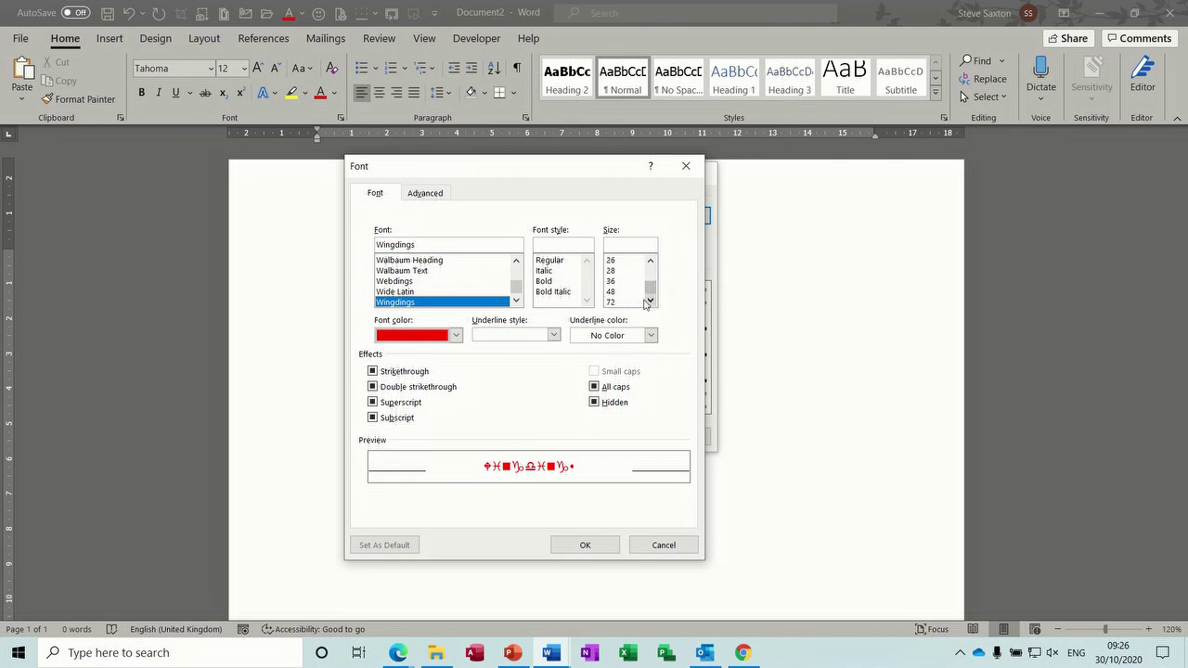
left_click(620, 291)
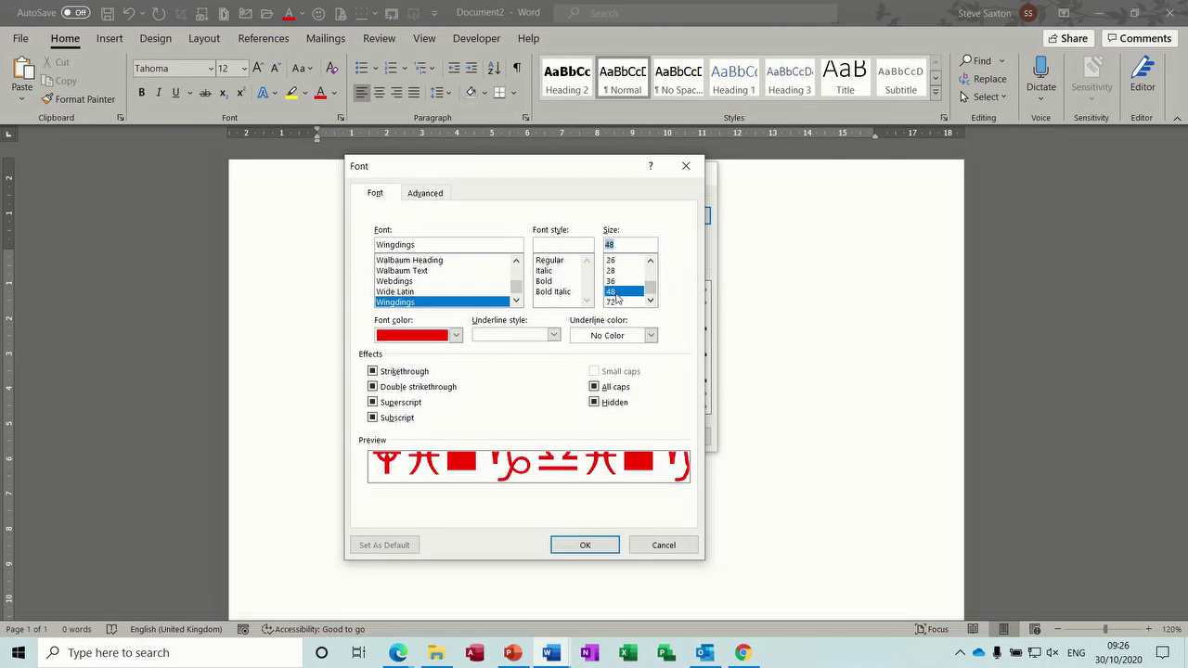
left_click(588, 547)
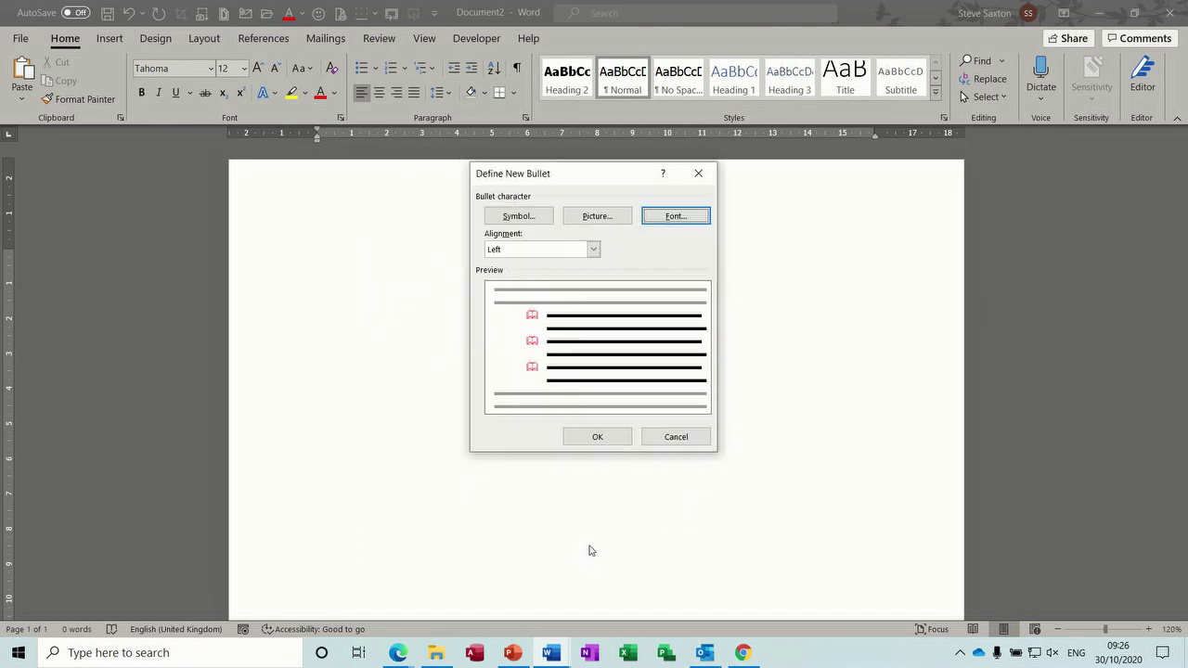
Apply the custom bullet definition and enter the list items "dscjbdbvcbsdvjbdv" and "dgdgd"
left_click(590, 437)
type("dscjbdbvcbsdvjbdv")
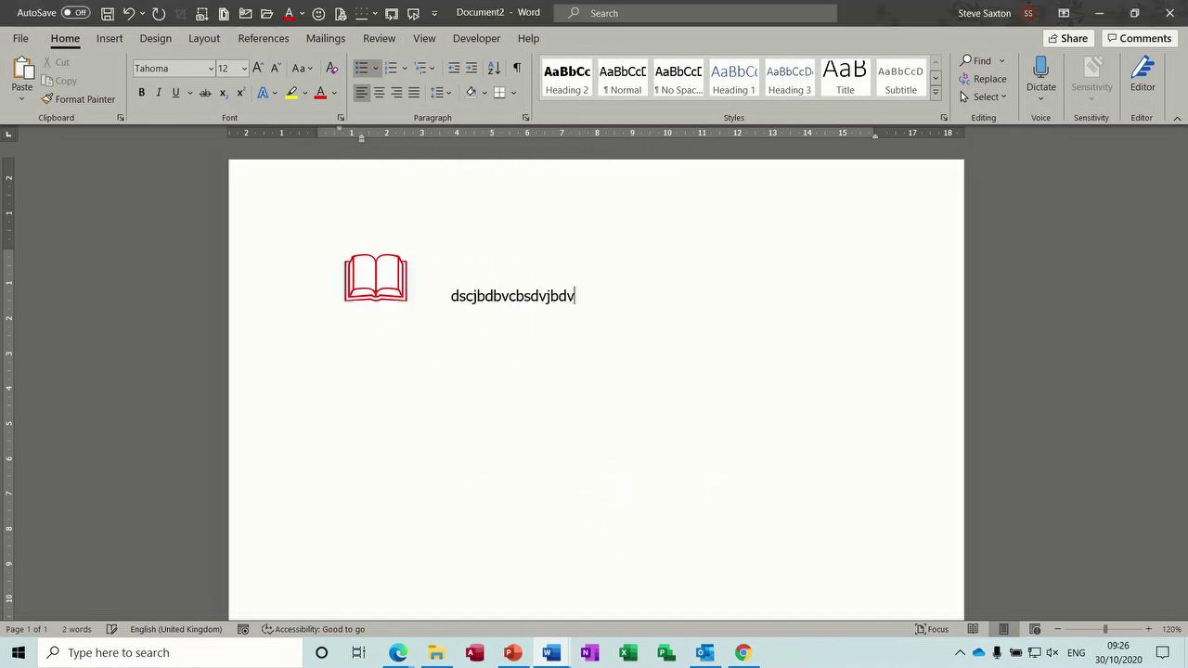
key("Return")
type("cgdgdgvfg")
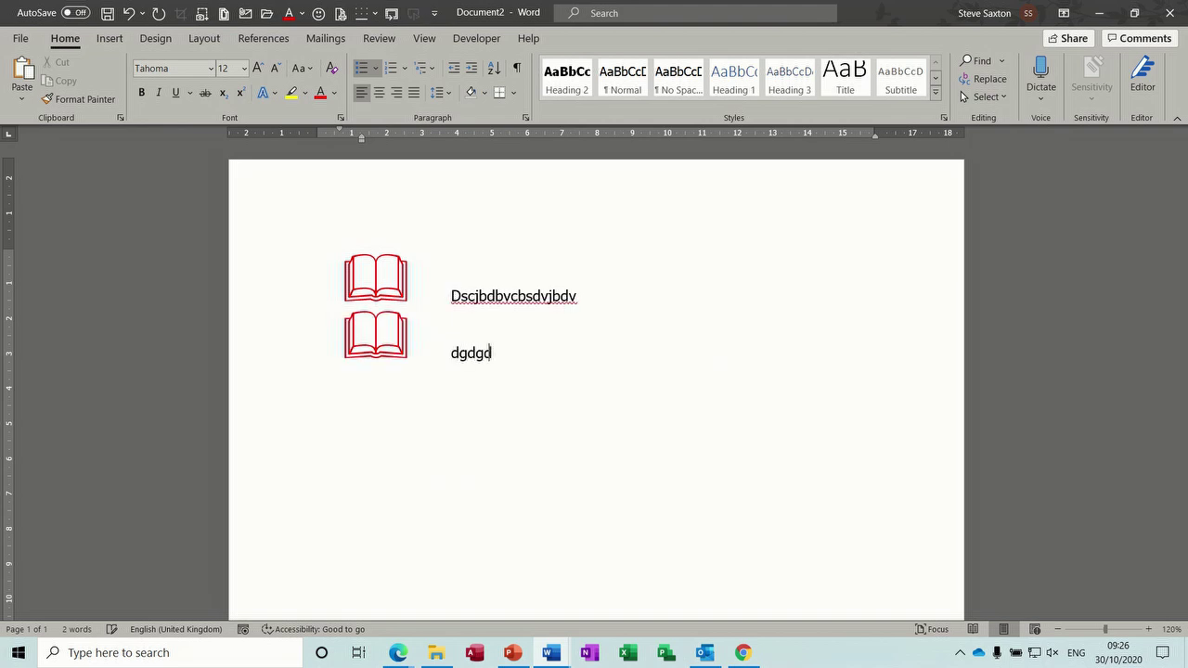
Add the further book-bulleted list items "dgvdgvfgfg" and "dggfg" below the existing ones
key("Return")
type("dgvdgvfgfg")
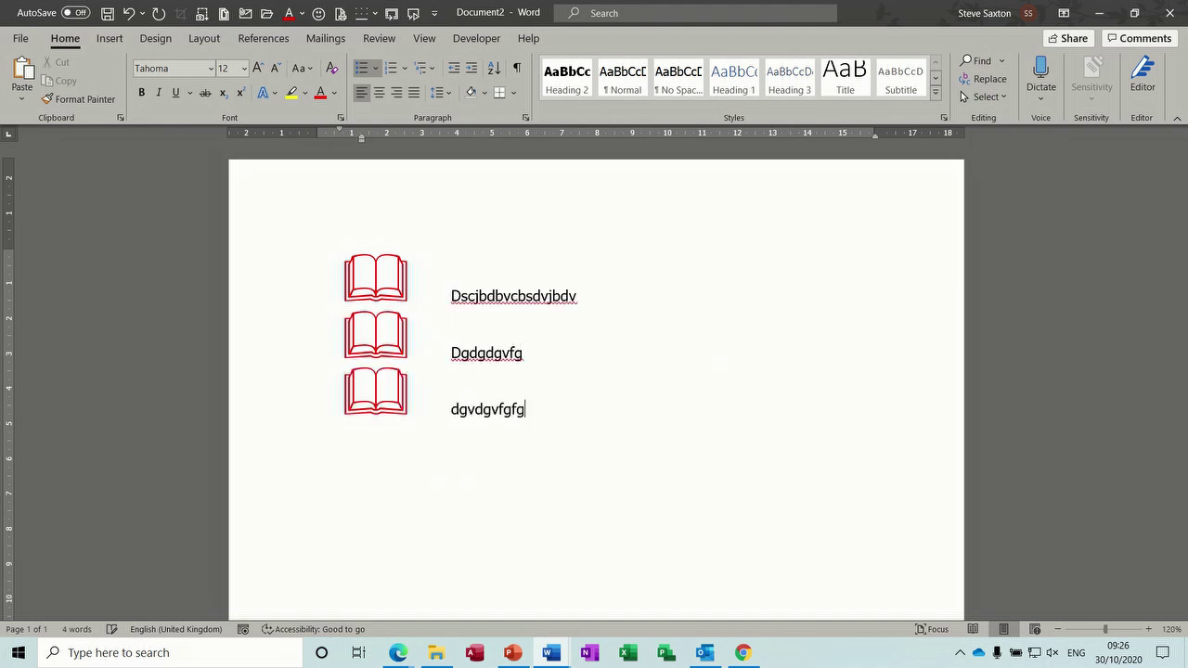
key("Return")
type("dggfg")
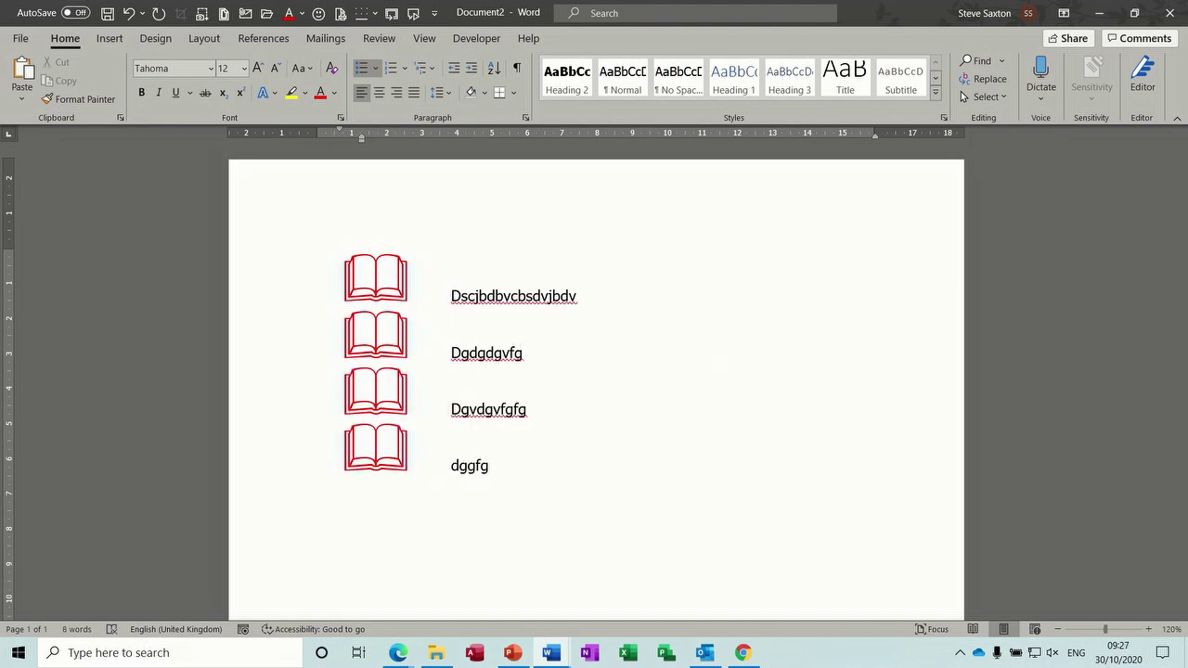
Delete the whole book-bulleted list and check the available bullets in the bullet library
left_click_drag(284, 252, 342, 478)
key("Delete")
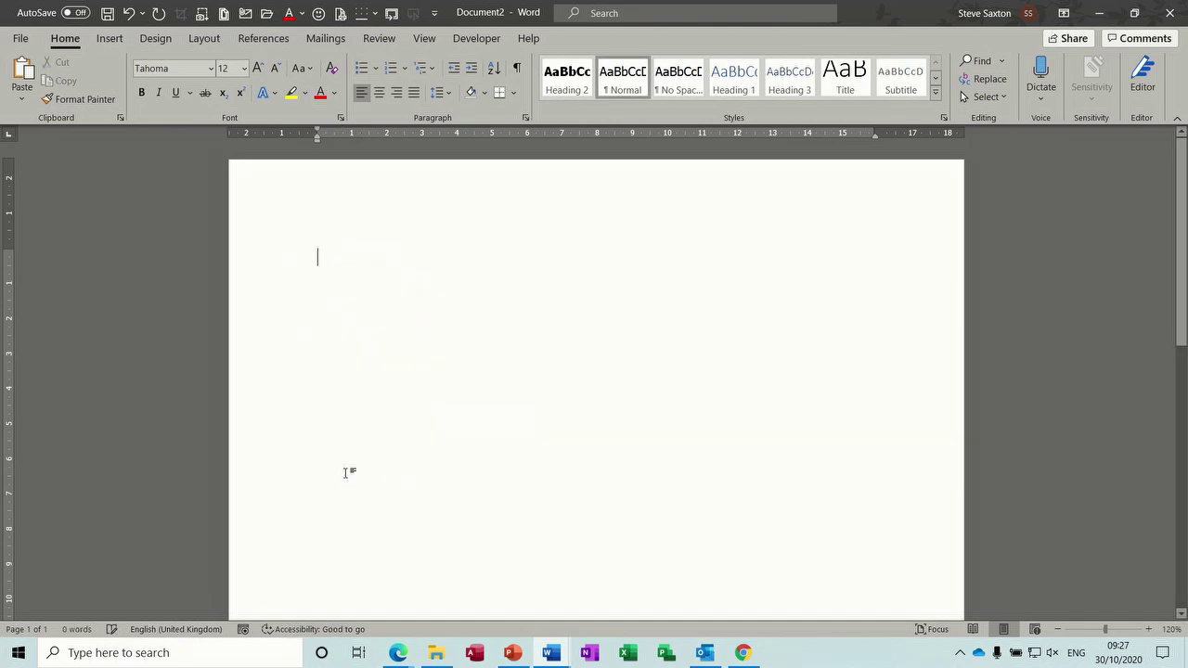
left_click(375, 68)
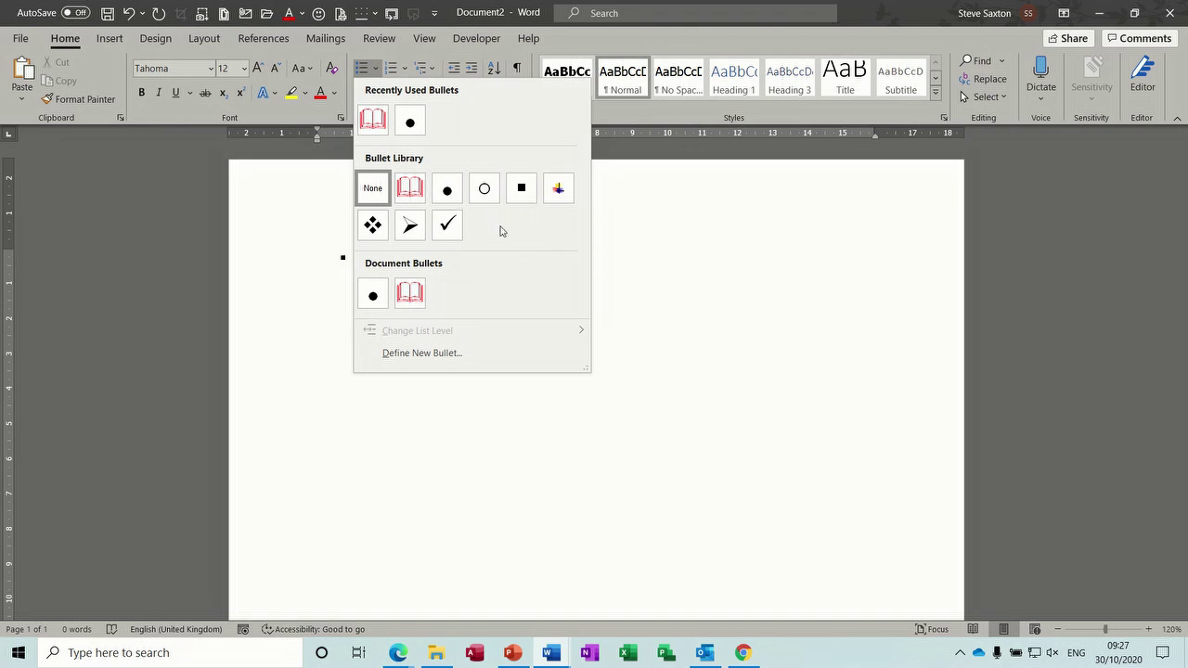
left_click(435, 401)
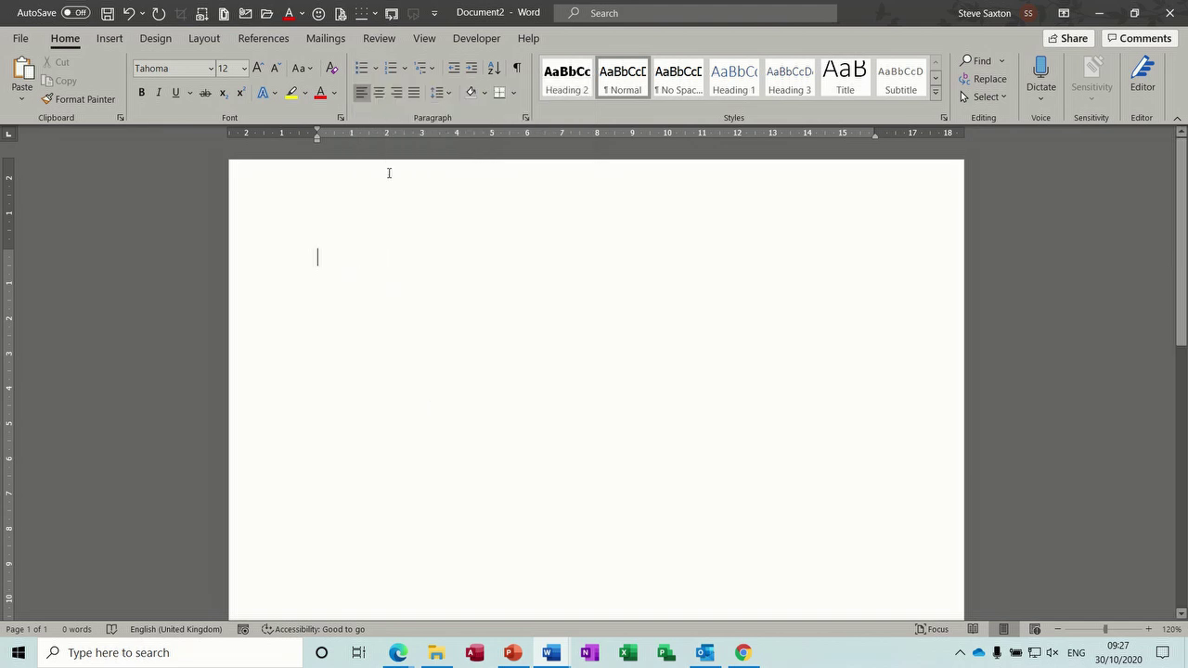
Start defining a new number format and set its number font to standard red, bold, size 20
left_click(404, 69)
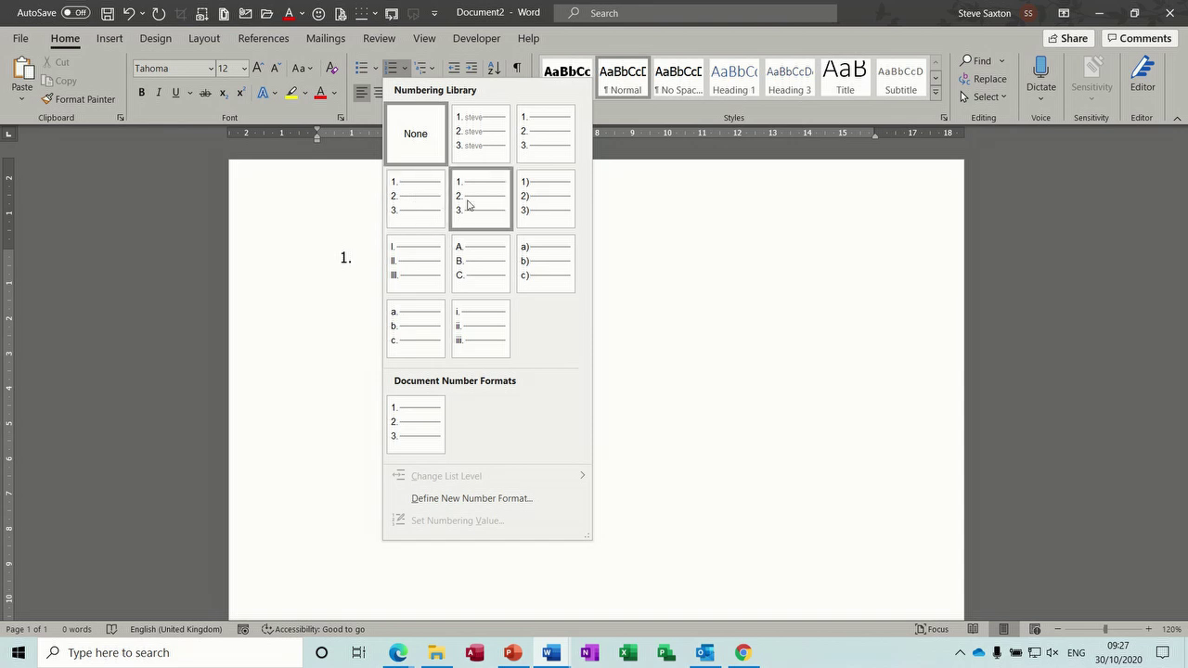
left_click(452, 500)
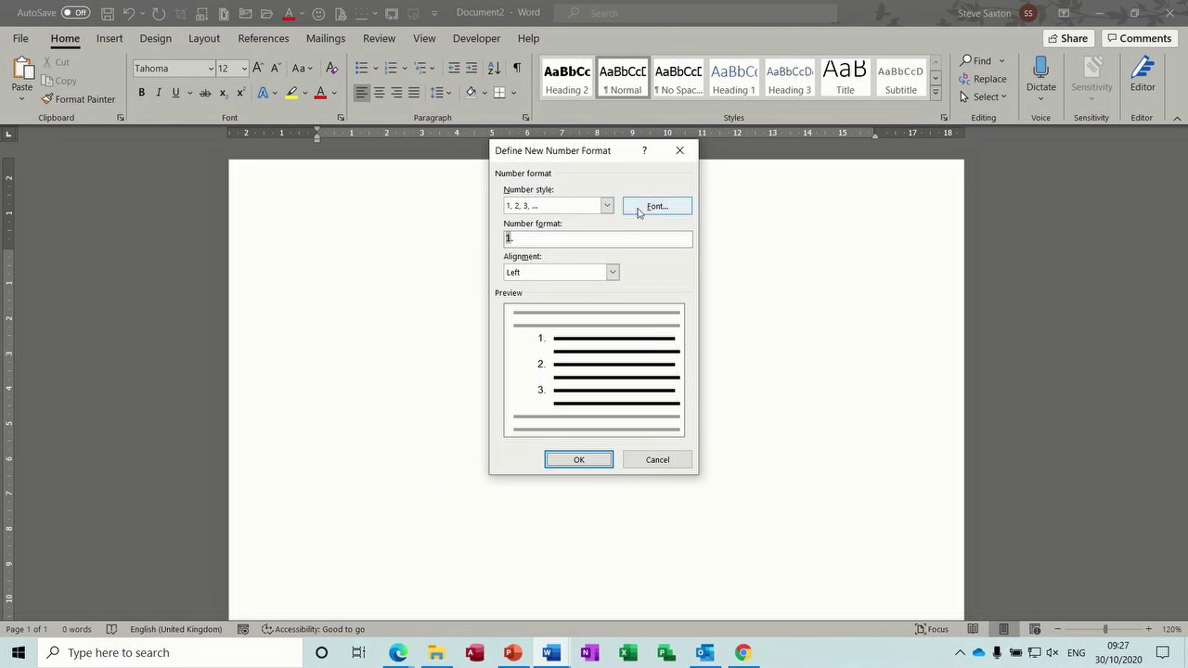
left_click(524, 239)
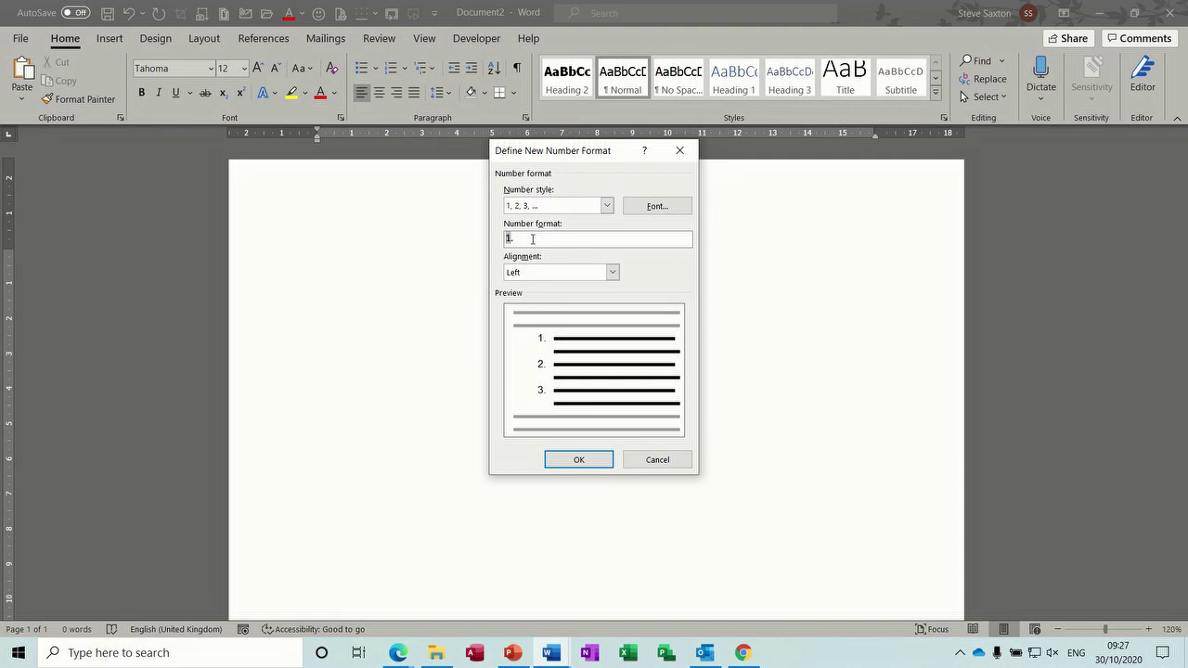
left_click(655, 207)
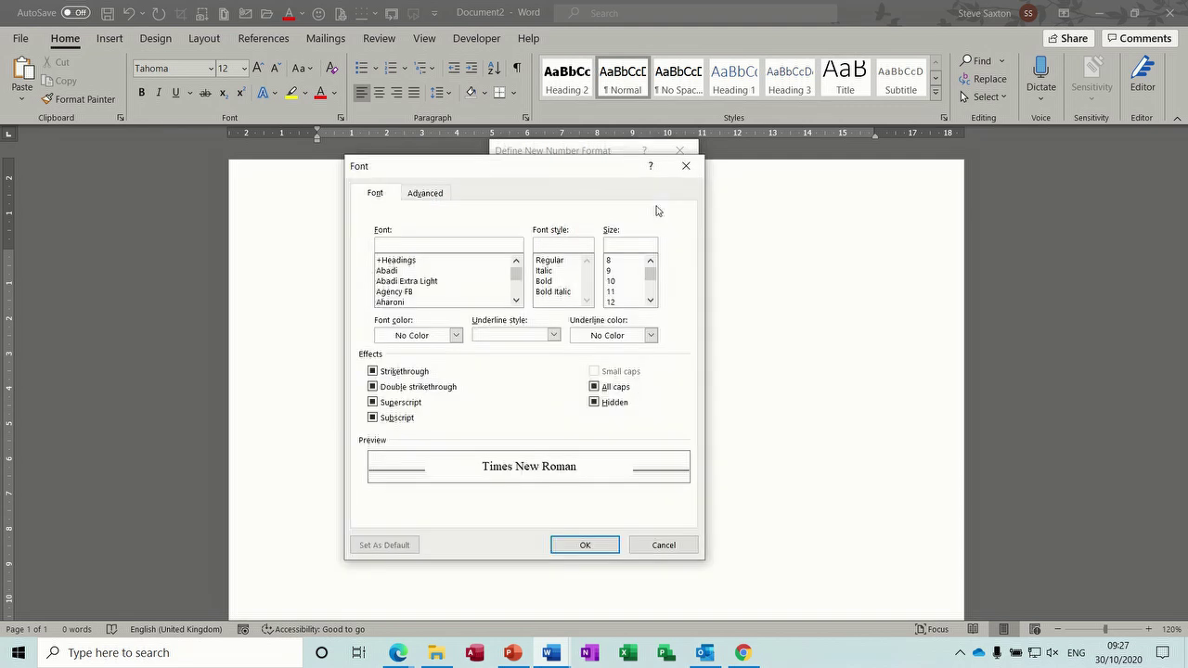
left_click(456, 336)
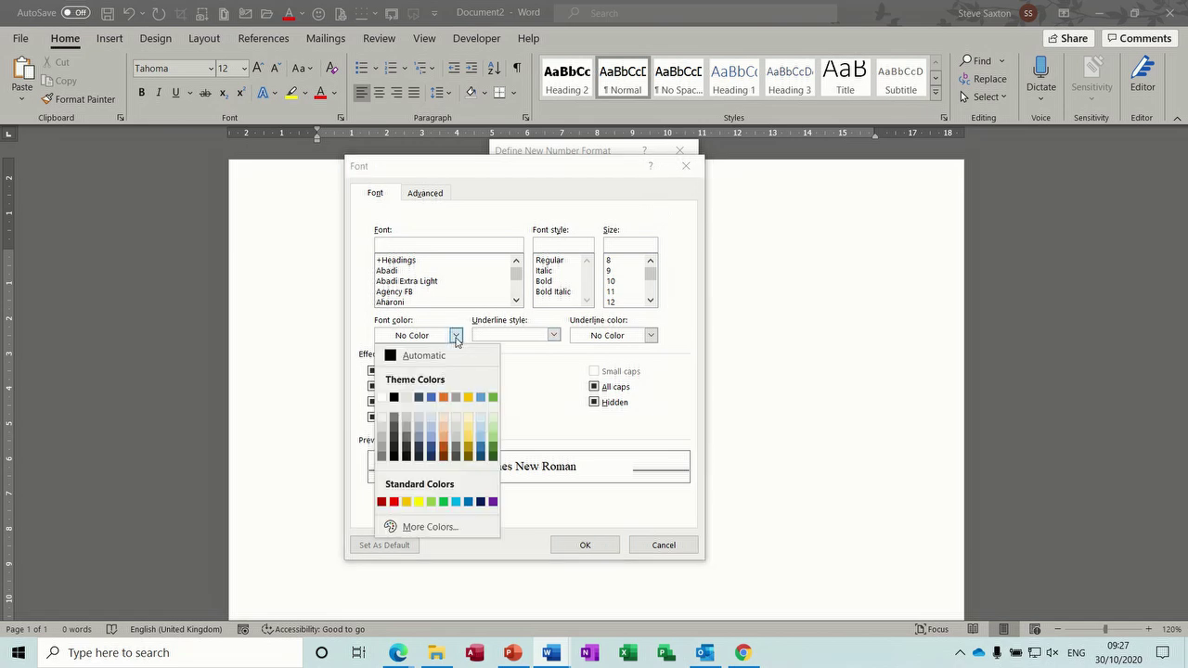
left_click(394, 502)
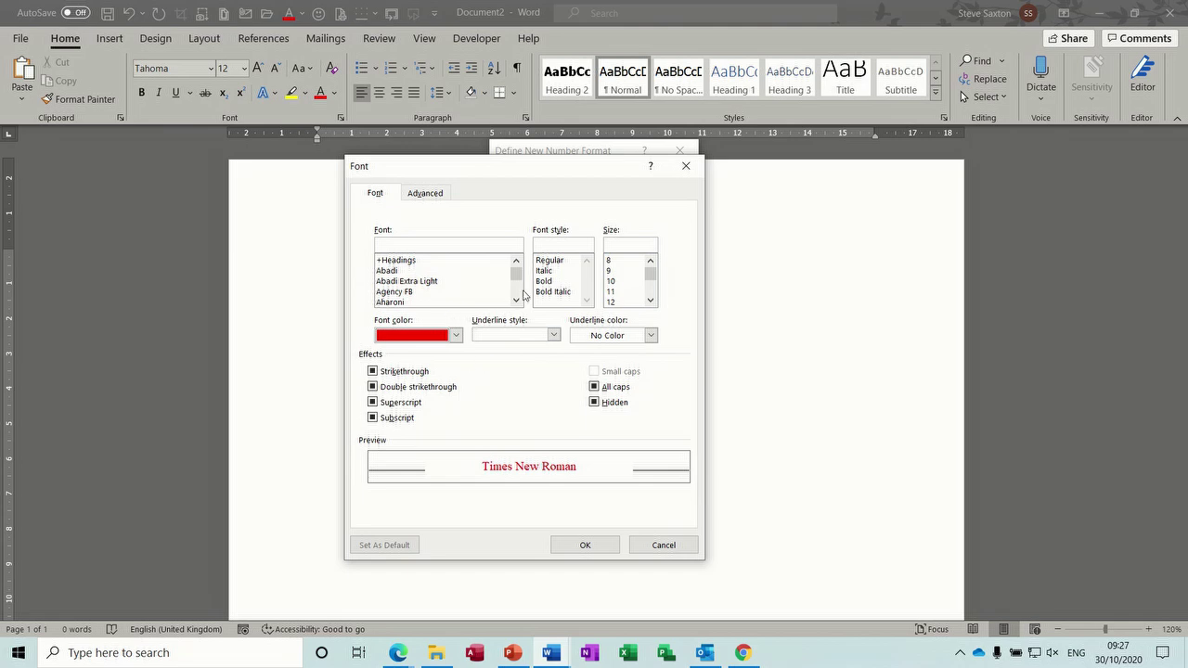
left_click(560, 281)
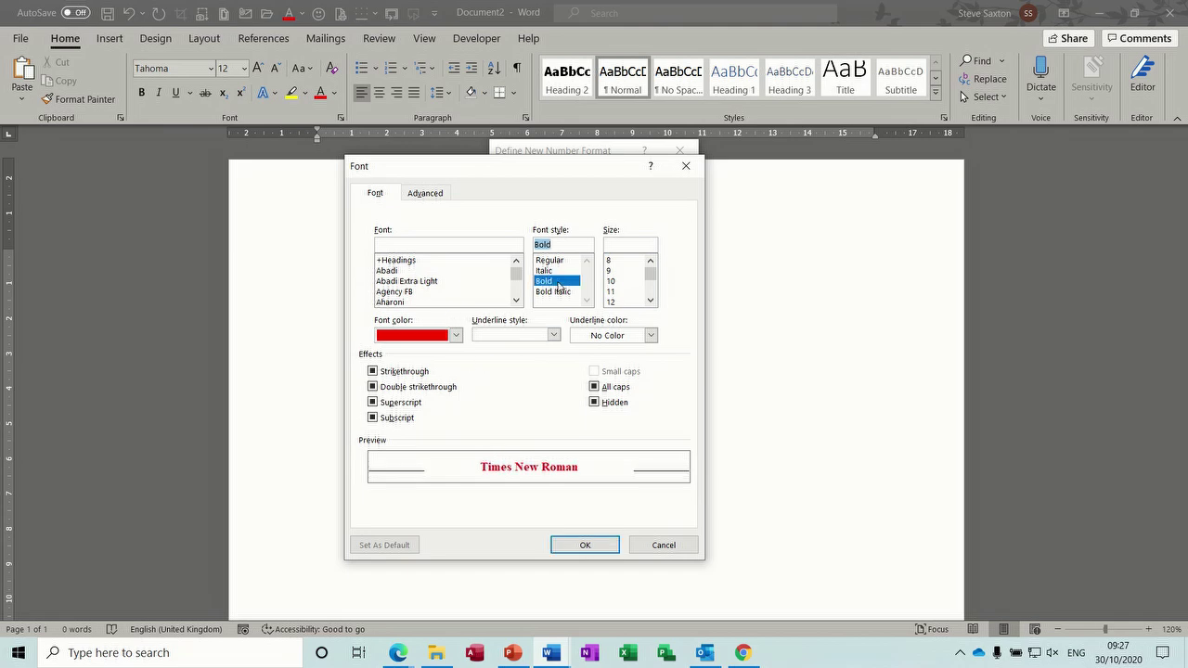
left_click(651, 301)
left_click(631, 303)
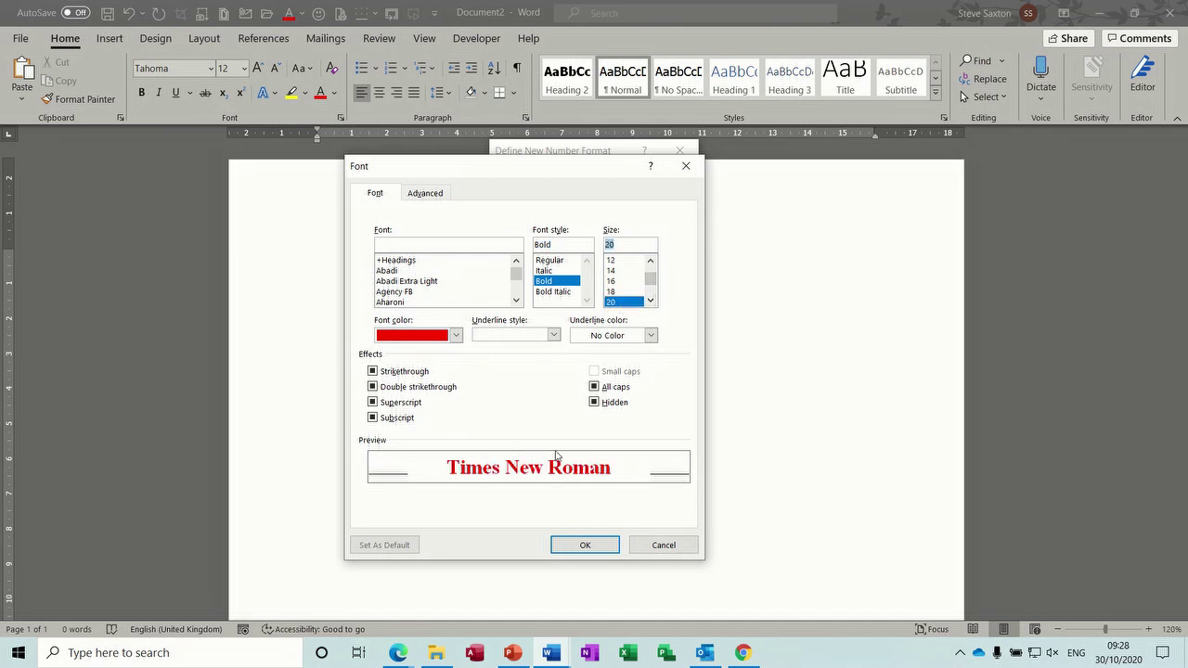
left_click(585, 546)
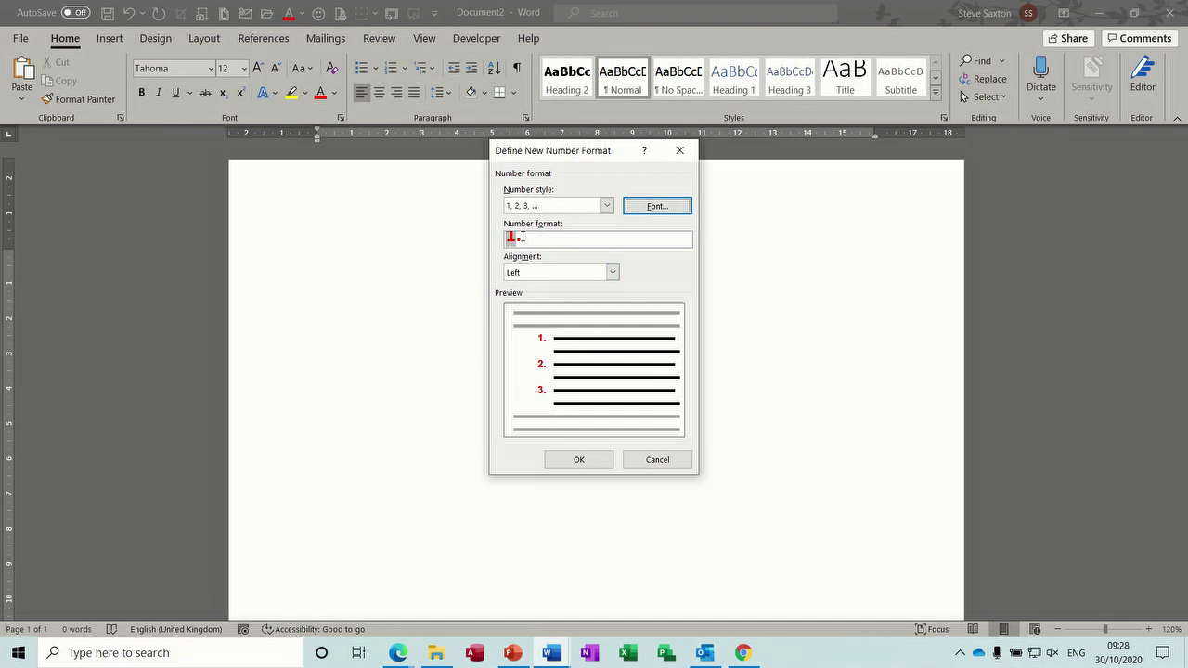
Apply the number format with the 1, 2, 3 style and enter the list items "fdfdfdjf" and "dgfgg", followed by an empty item
left_click(607, 208)
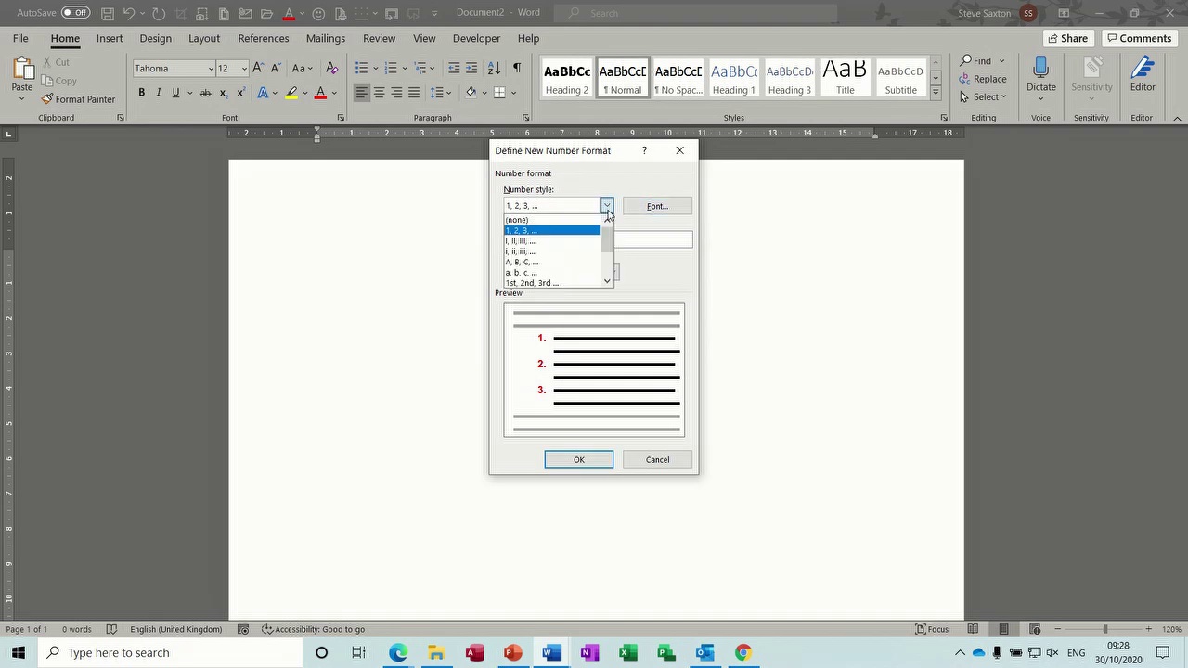
left_click(607, 208)
left_click(573, 460)
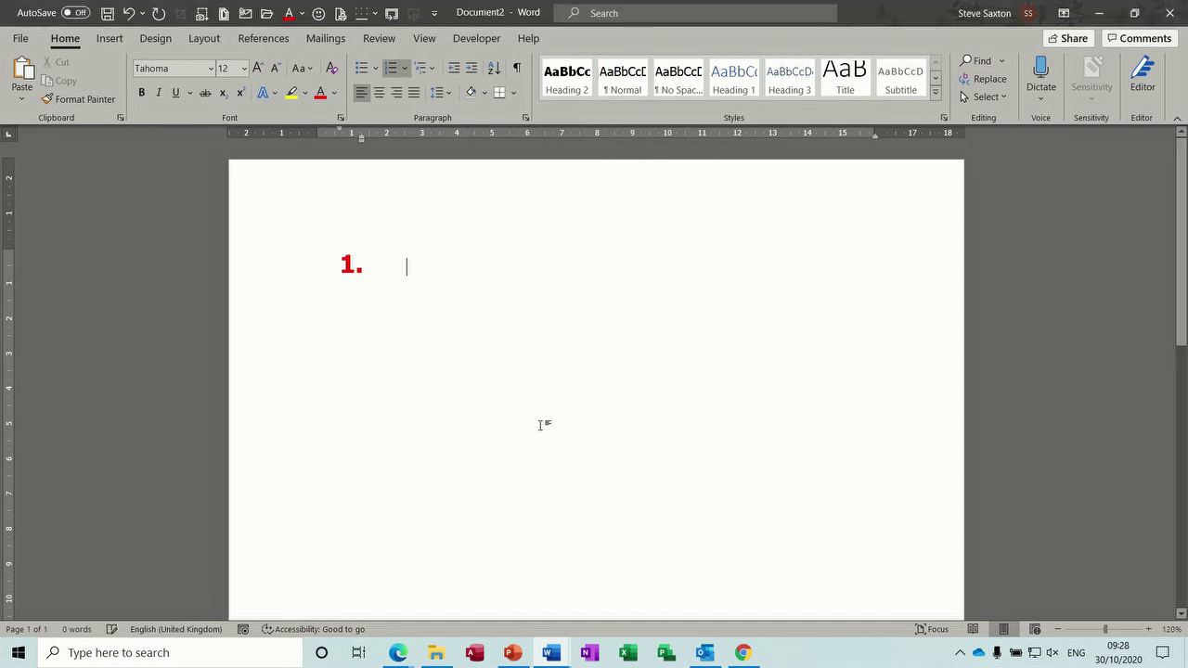
type("fdfdfdjf")
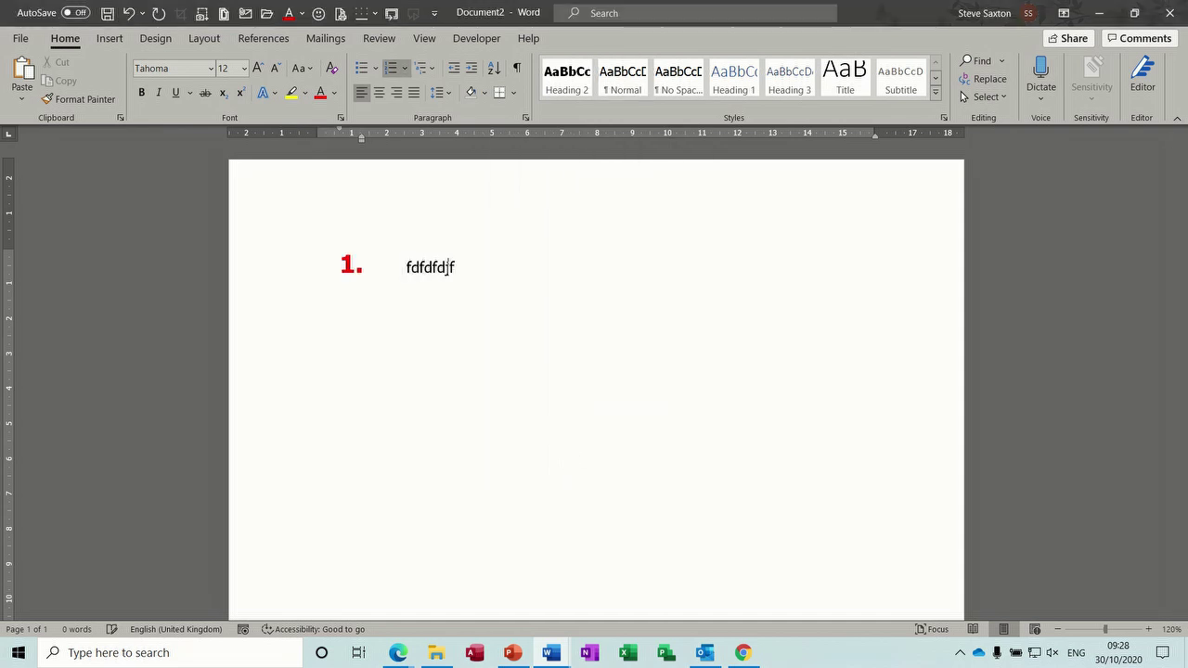
key("Return")
type("dgfgg")
key("Return")
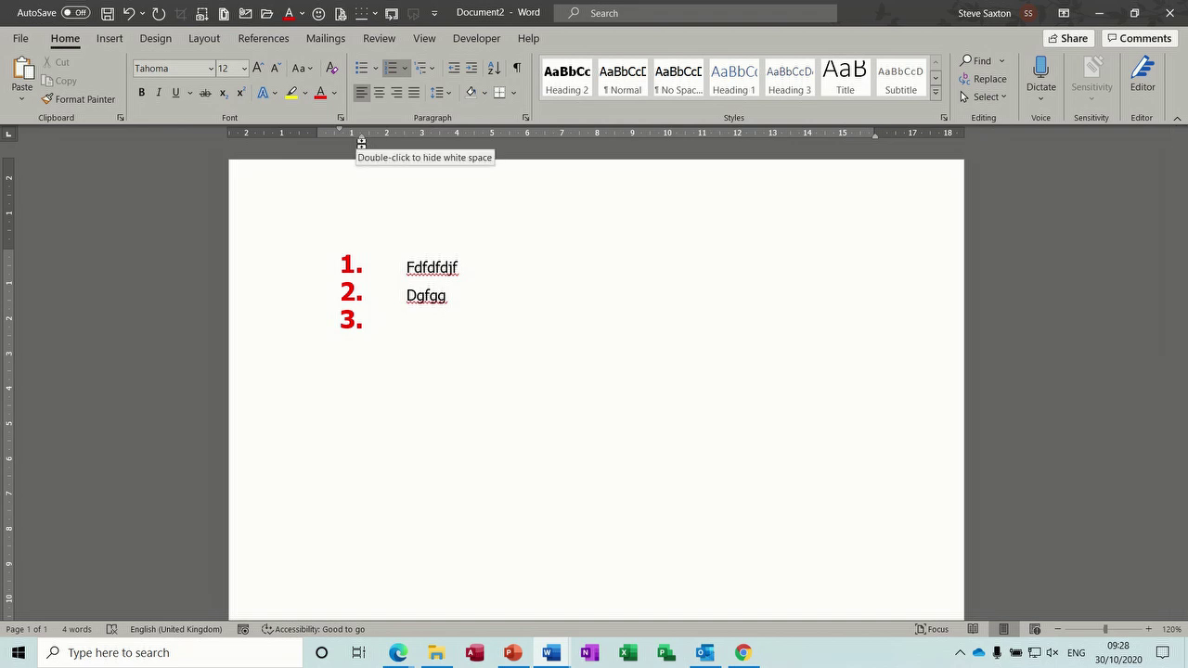
Move the left indent of all three numbered items back to the 0 mark on the ruler
mouse_move(361, 140)
left_mouse_down()
mouse_move(320, 142)
mouse_move(359, 146)
left_mouse_up()
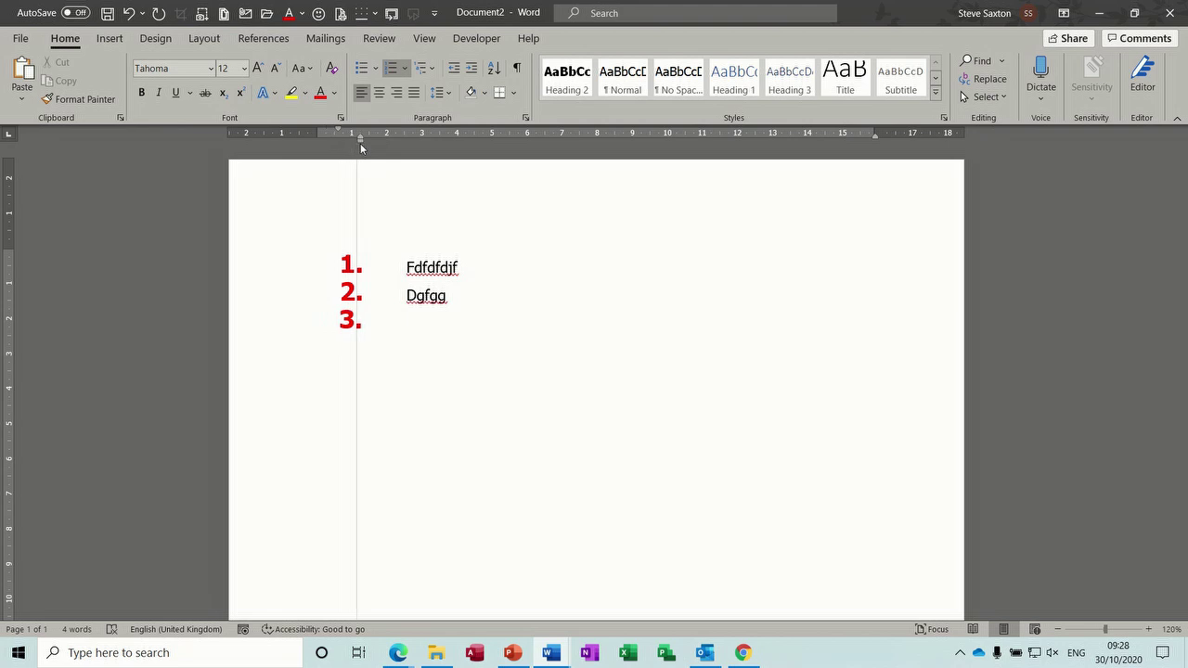
left_click_drag(304, 264, 301, 324)
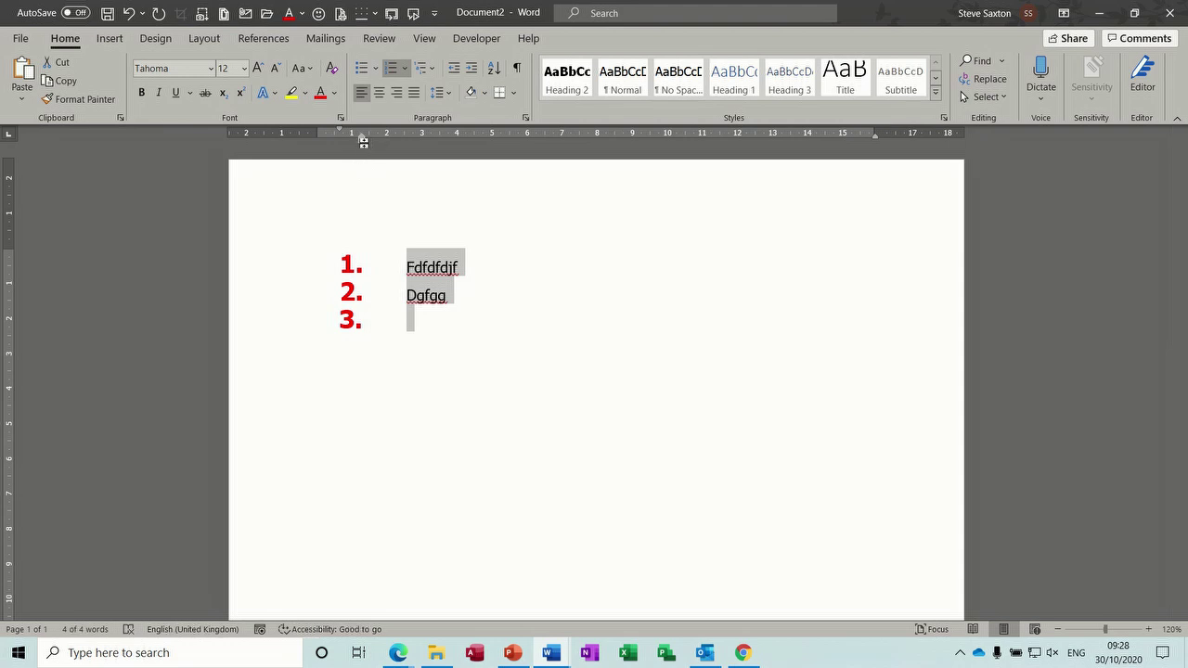
left_click_drag(362, 141, 319, 141)
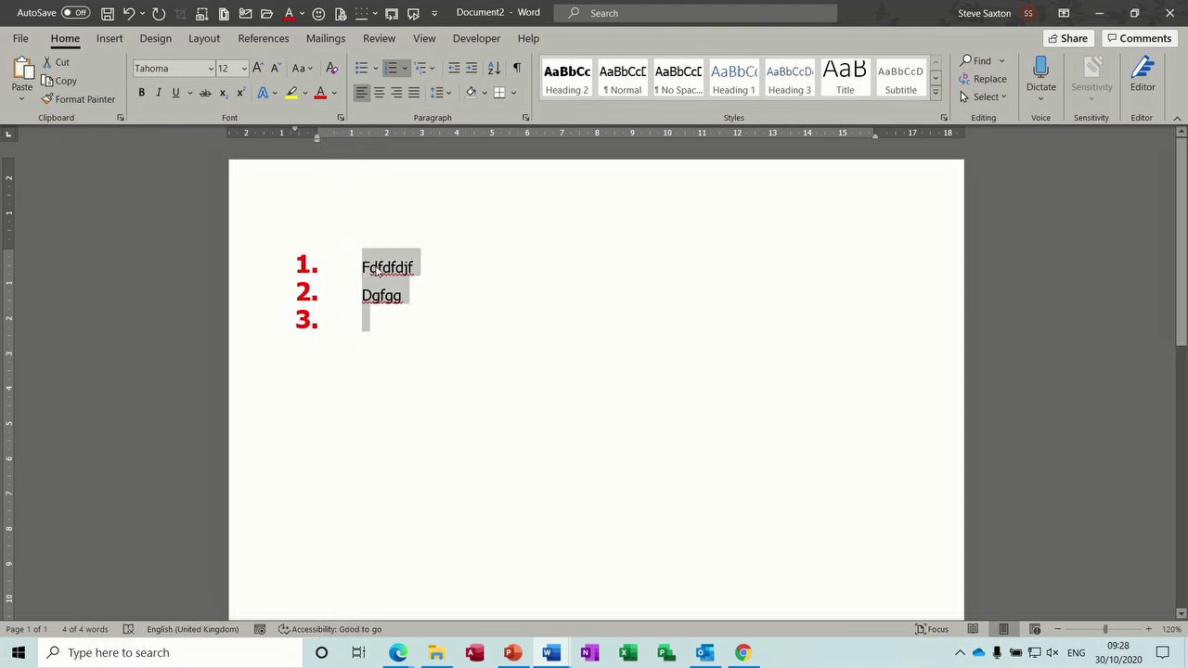
Show the formatting marks, try removing the number from the first list item and undo that removal
left_click(378, 267)
left_click(517, 68)
key("Home")
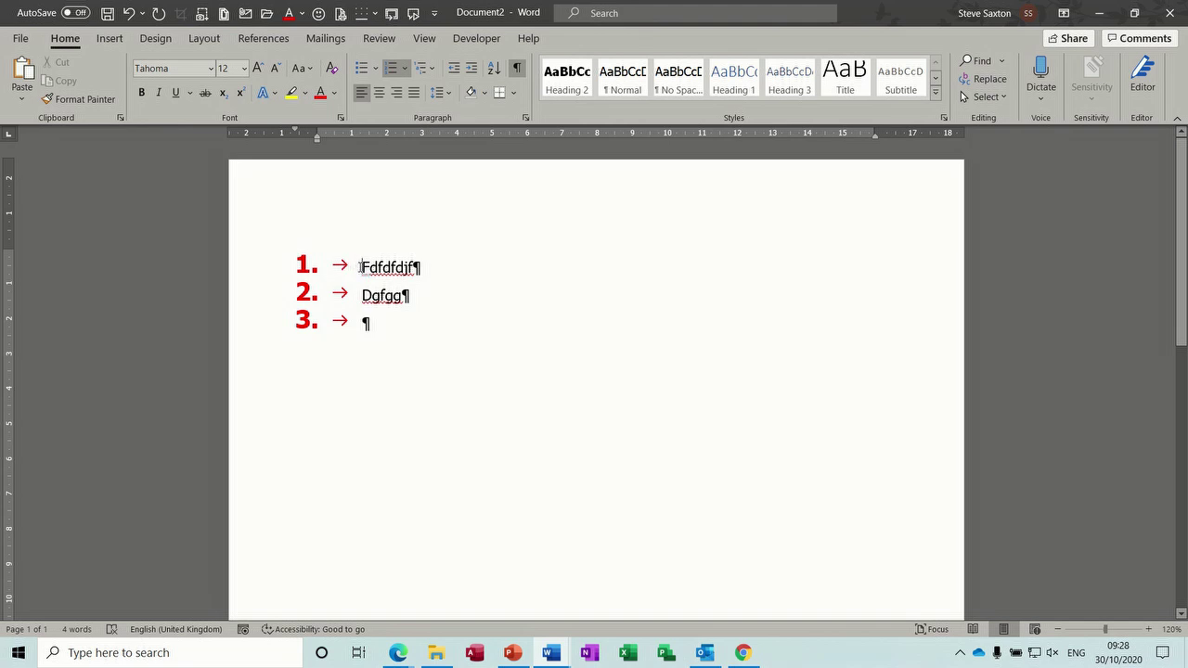
key("BackSpace")
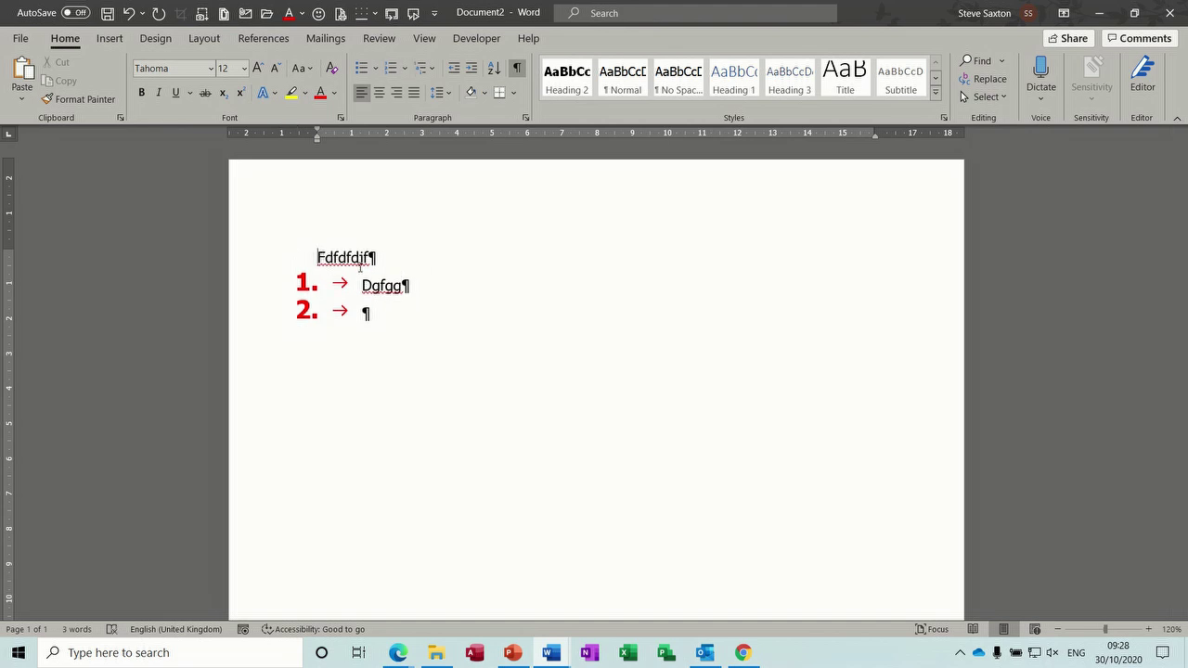
key("ctrl+z")
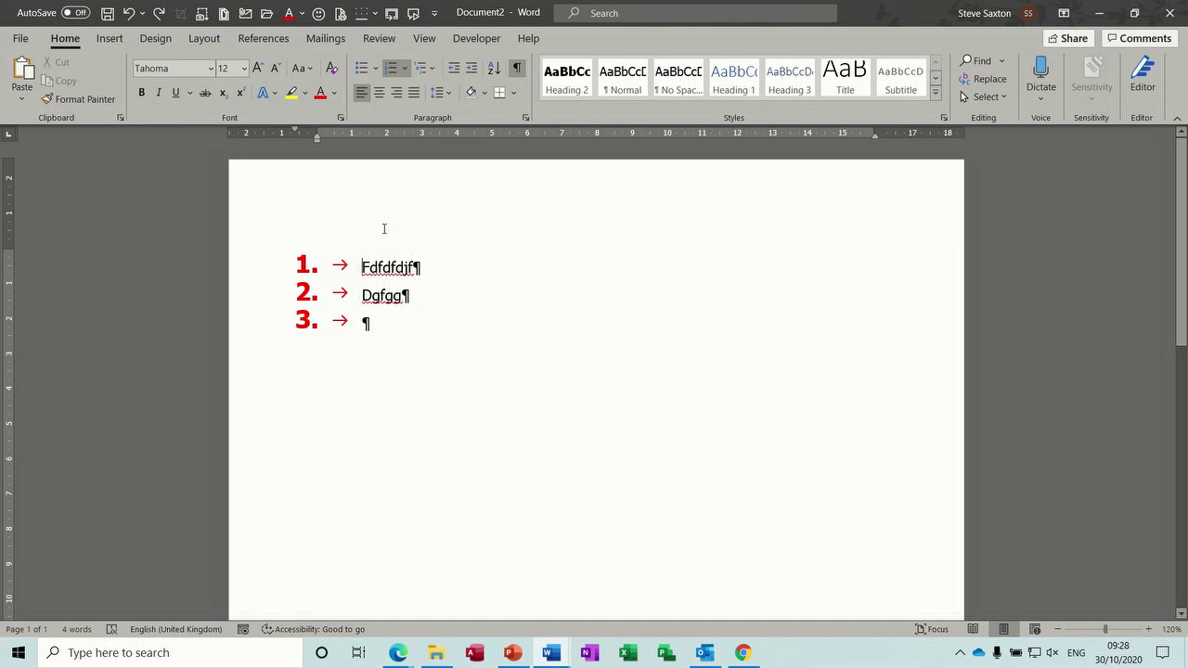
left_click(517, 67)
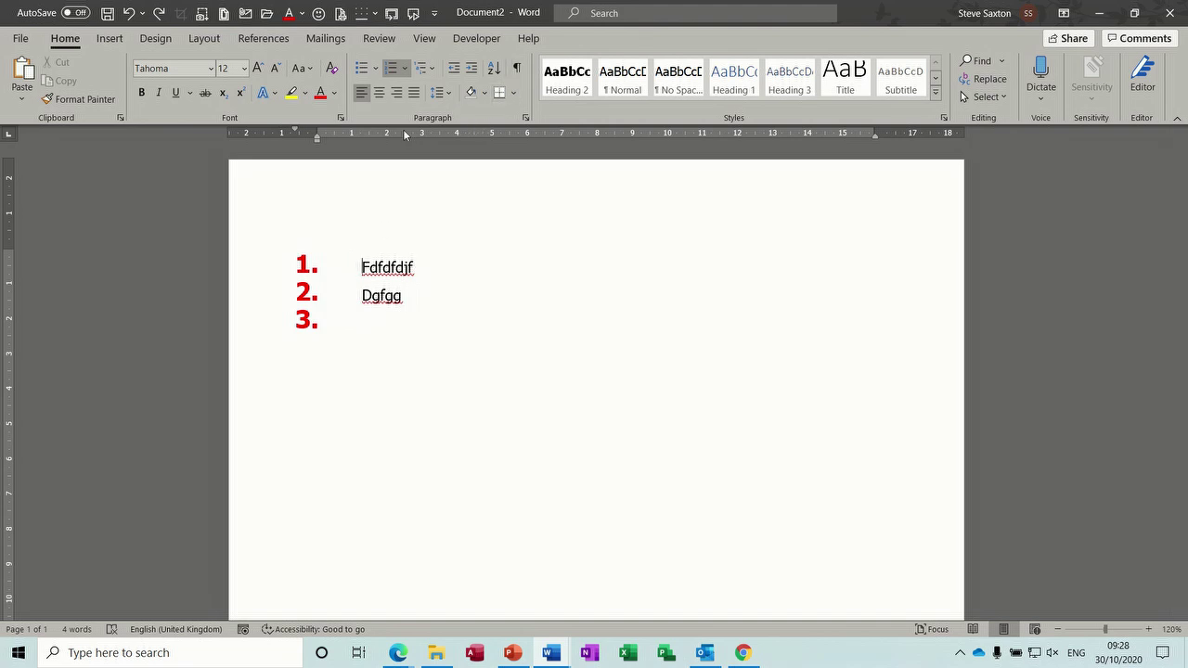
left_click(519, 70)
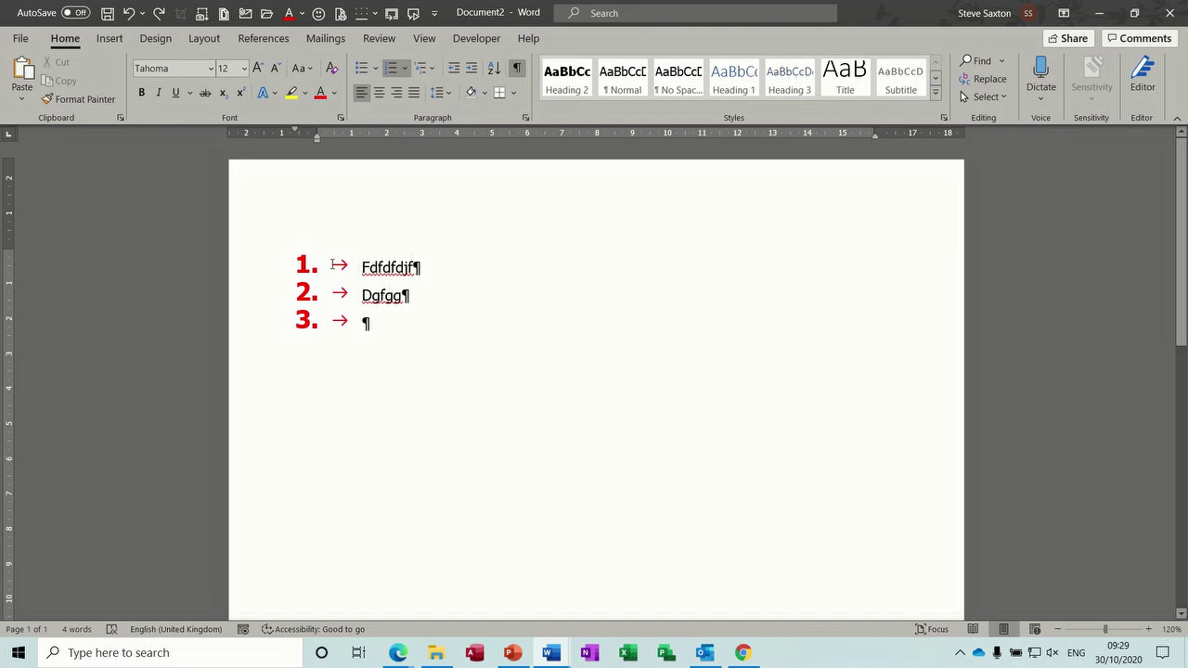
Delete the numbered items together with the remaining number, and hide the formatting marks
left_click_drag(363, 322, 274, 264)
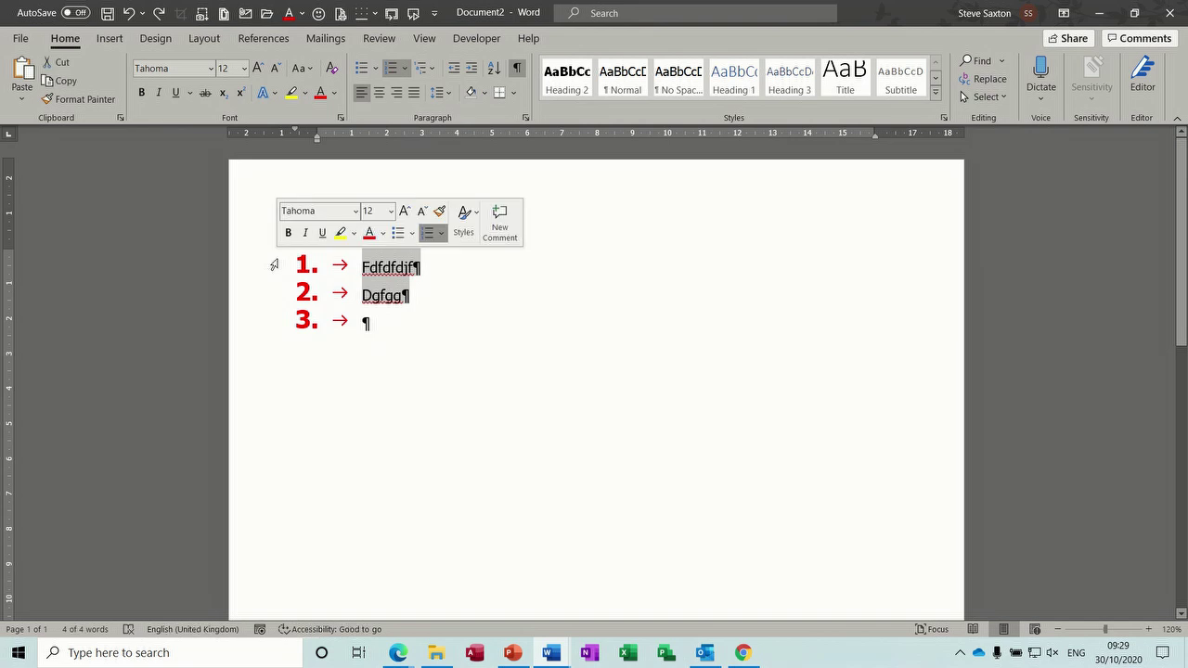
key("Delete")
key("BackSpace")
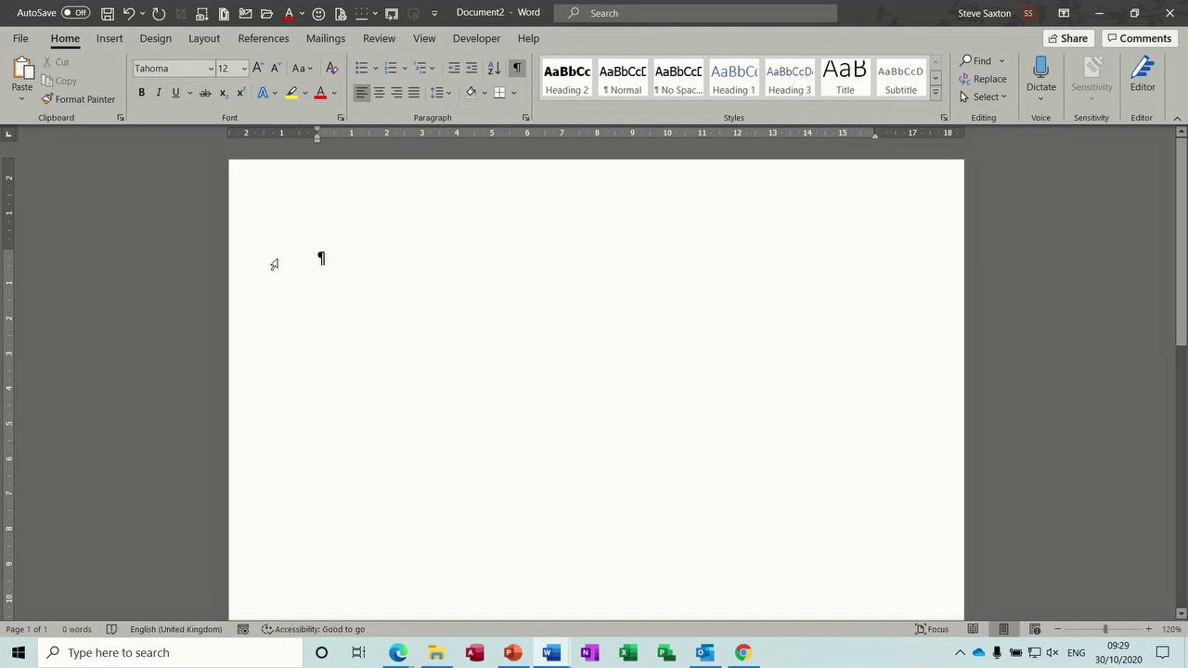
left_click(518, 69)
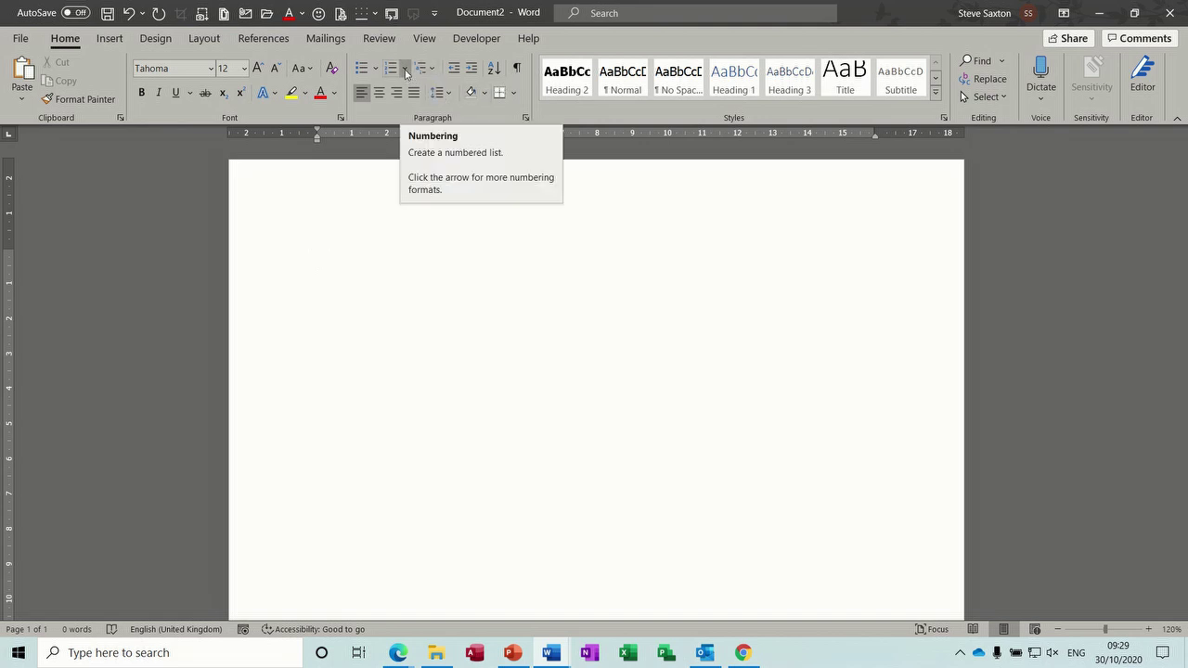
Examine the multilevel list formats and the number style and formatting options for a new list style, without creating one
left_click(433, 72)
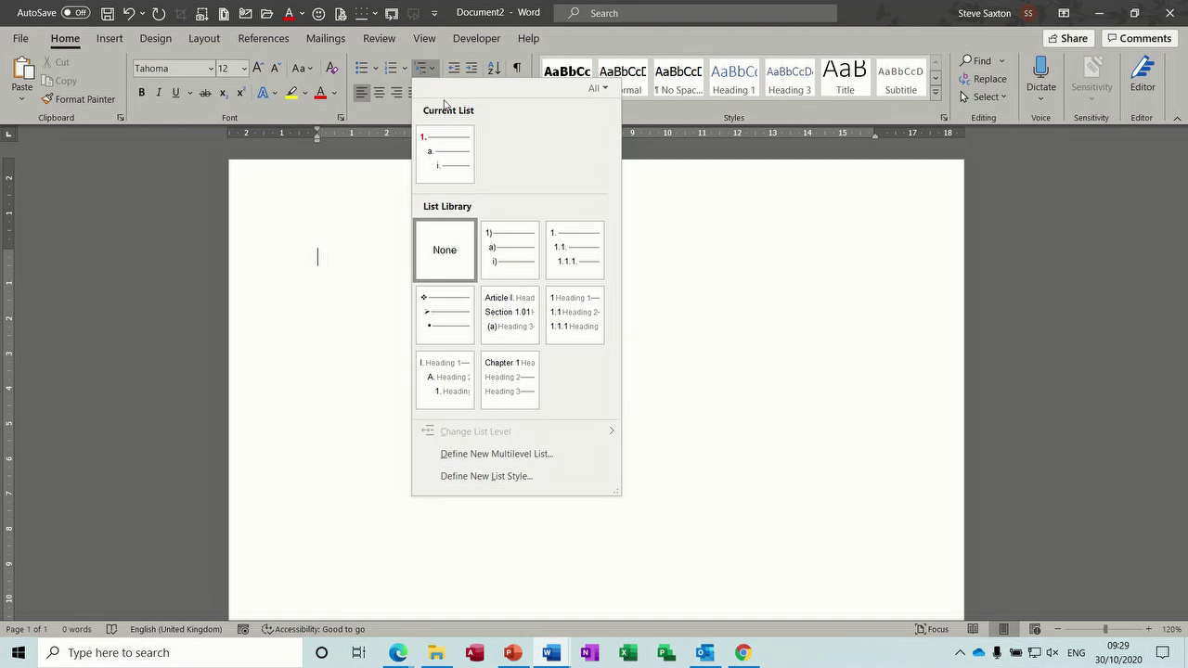
mouse_move(504, 302)
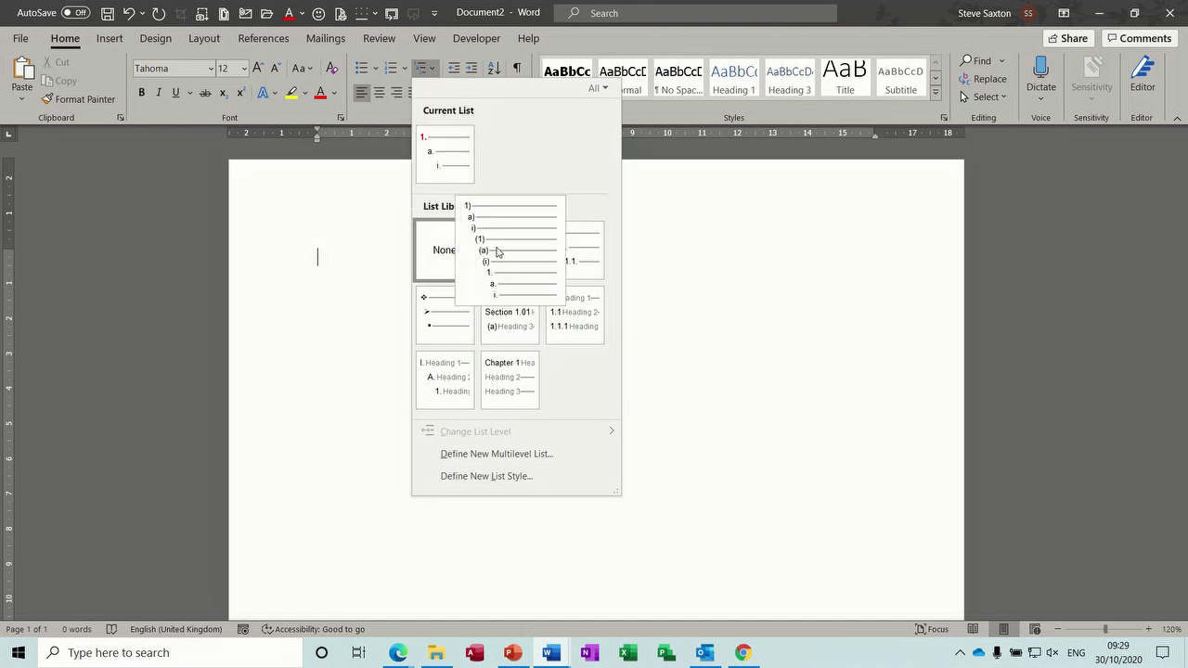
mouse_move(502, 270)
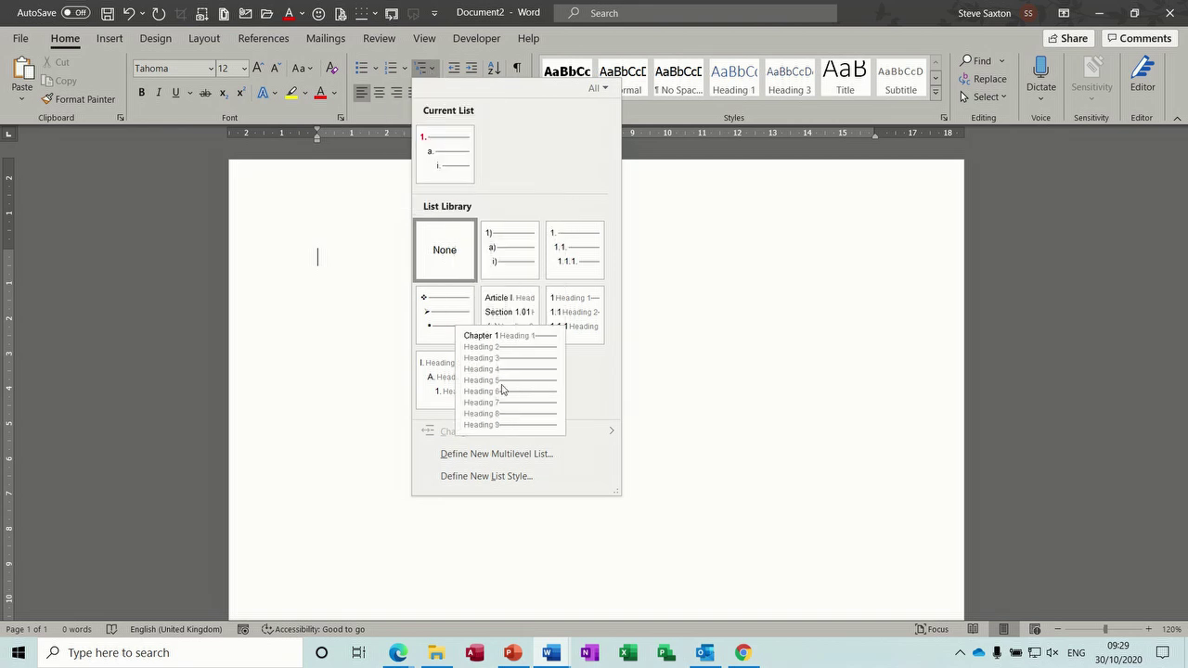
left_click(500, 479)
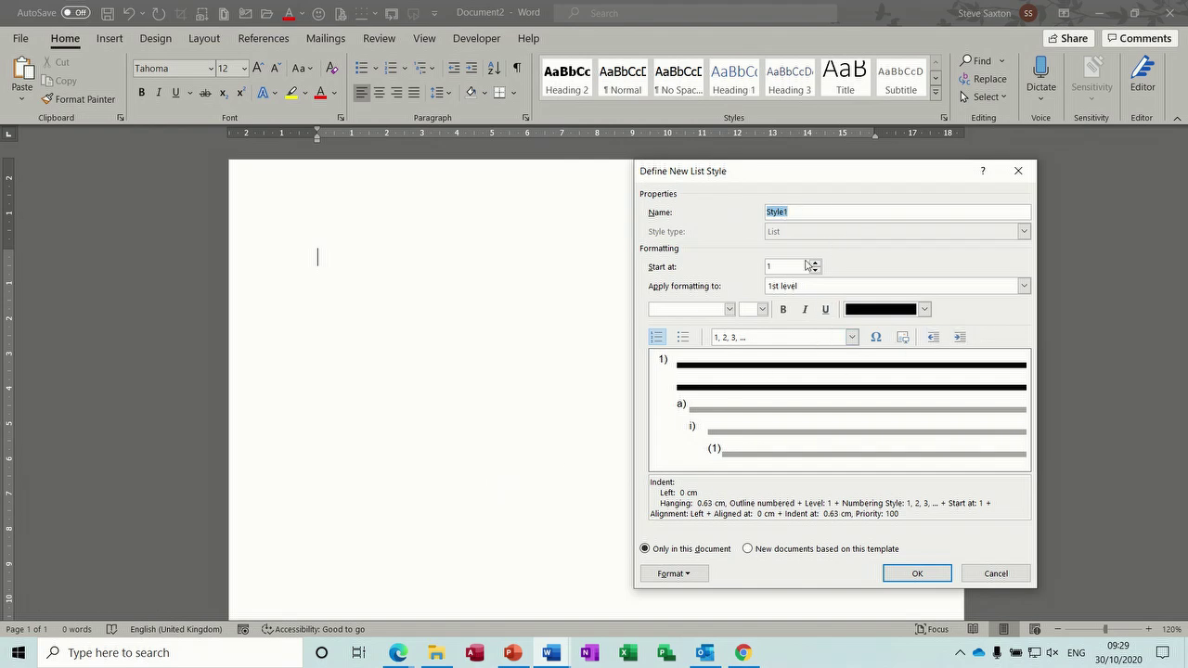
left_click(852, 340)
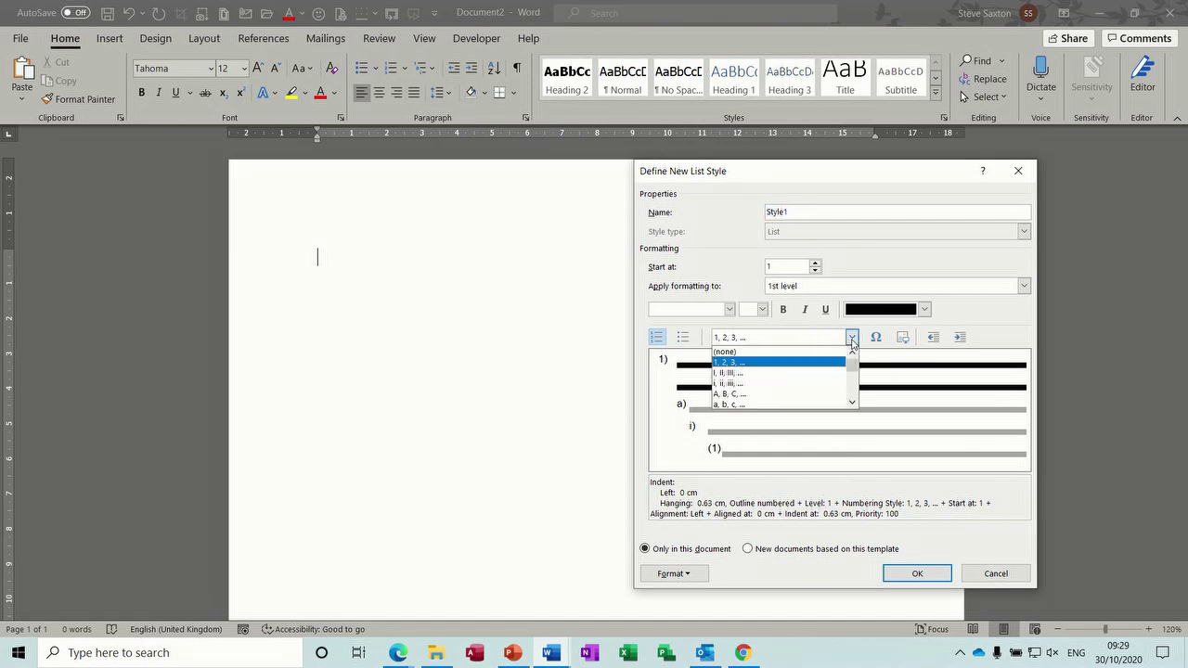
left_click(852, 340)
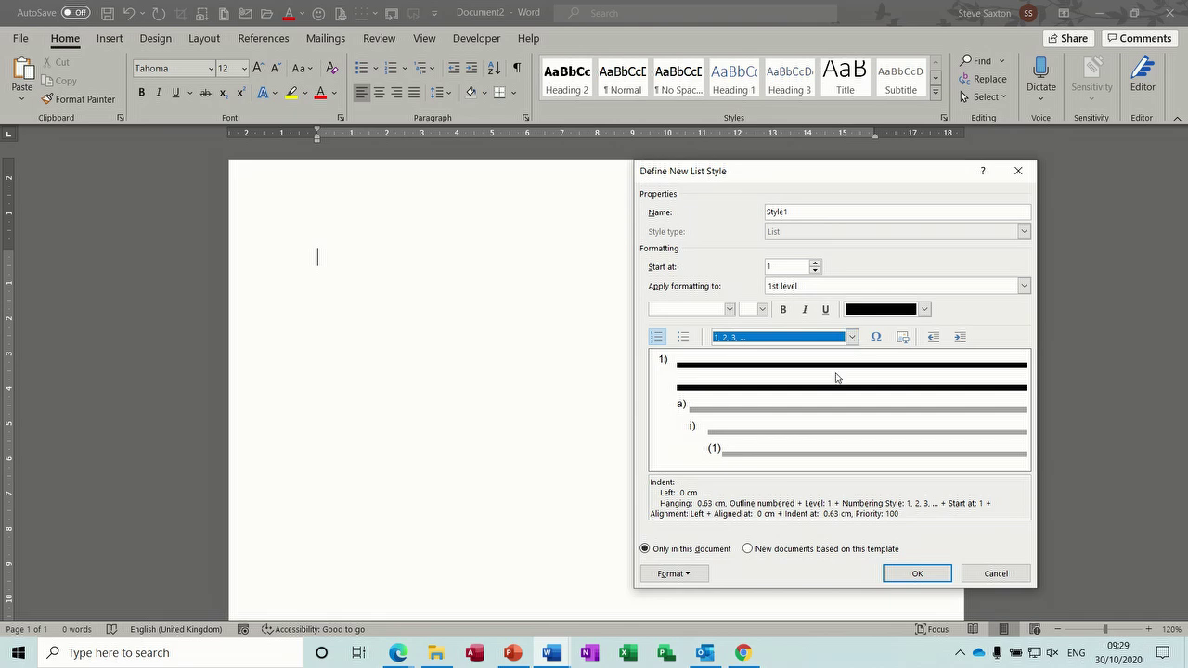
left_click(689, 575)
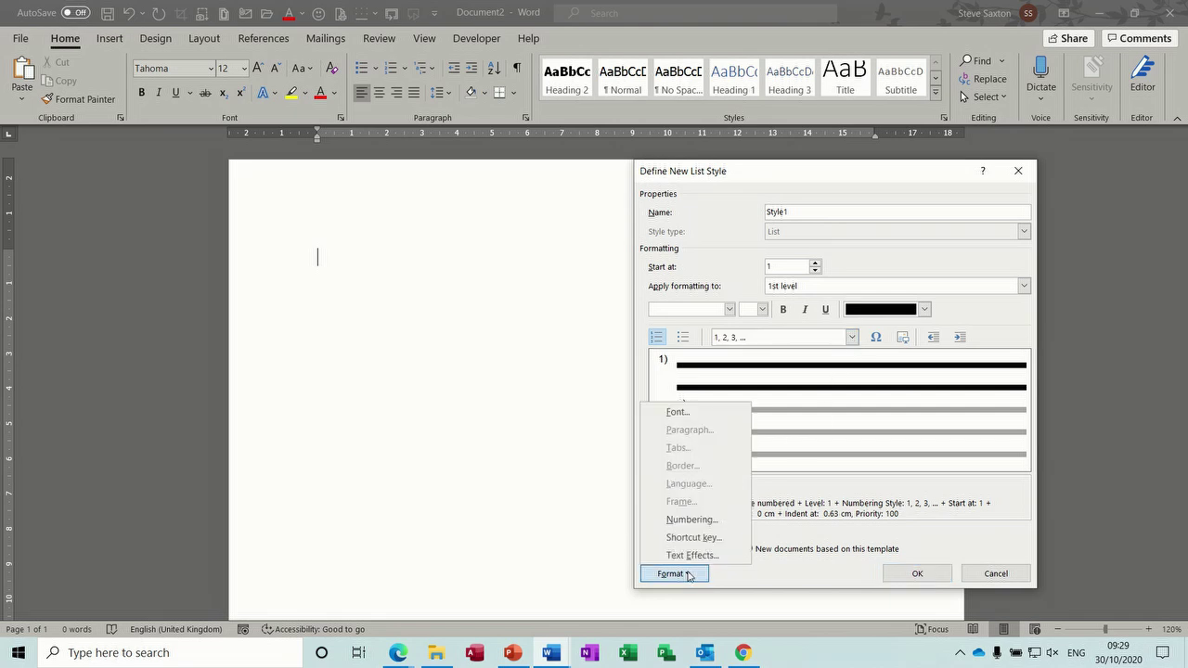
left_click(812, 566)
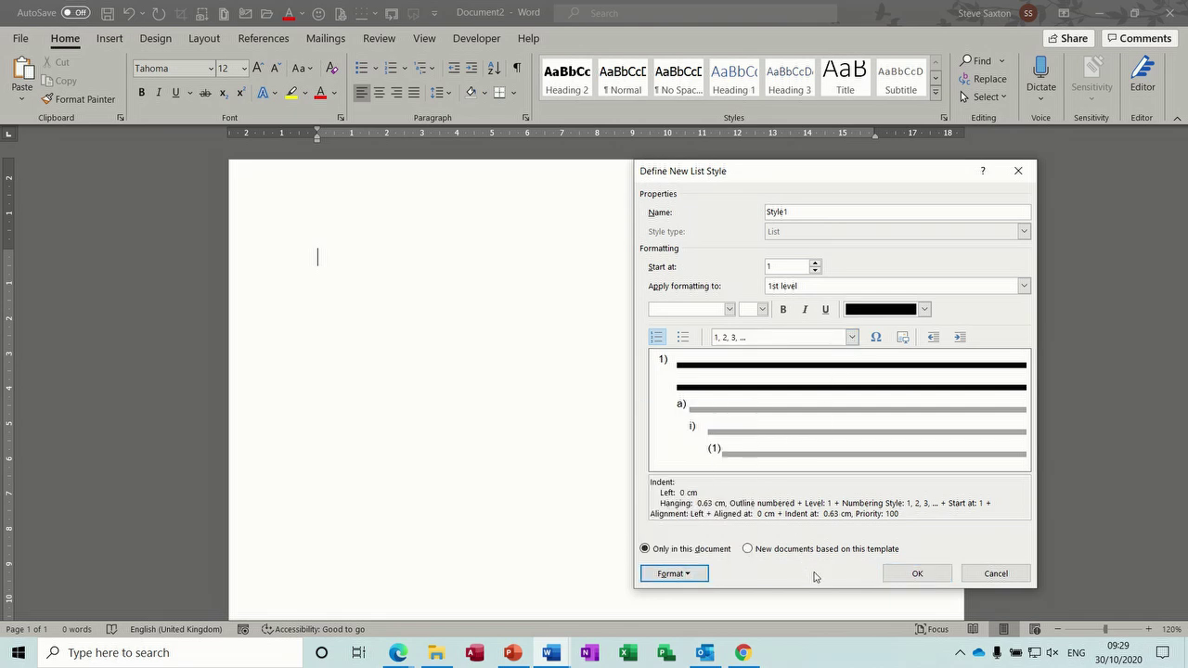
left_click(996, 575)
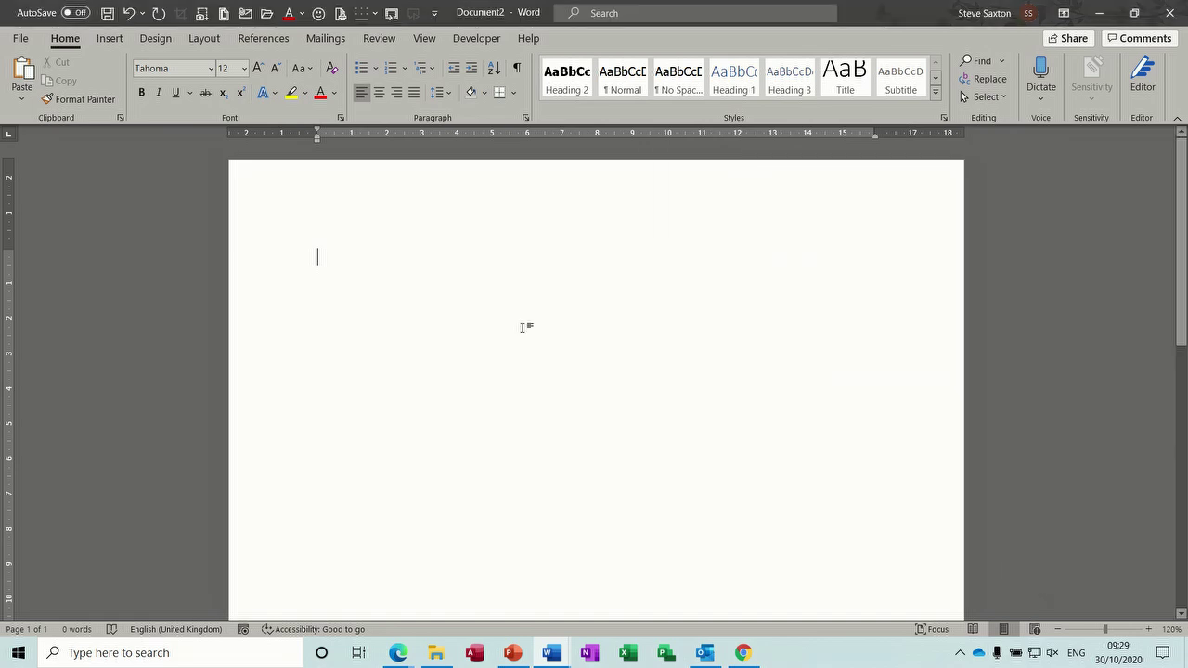
Apply the 1), a), i) multilevel list format and enter the first-level items "Dgfgfhbf" and "Fwefff"
left_click(426, 74)
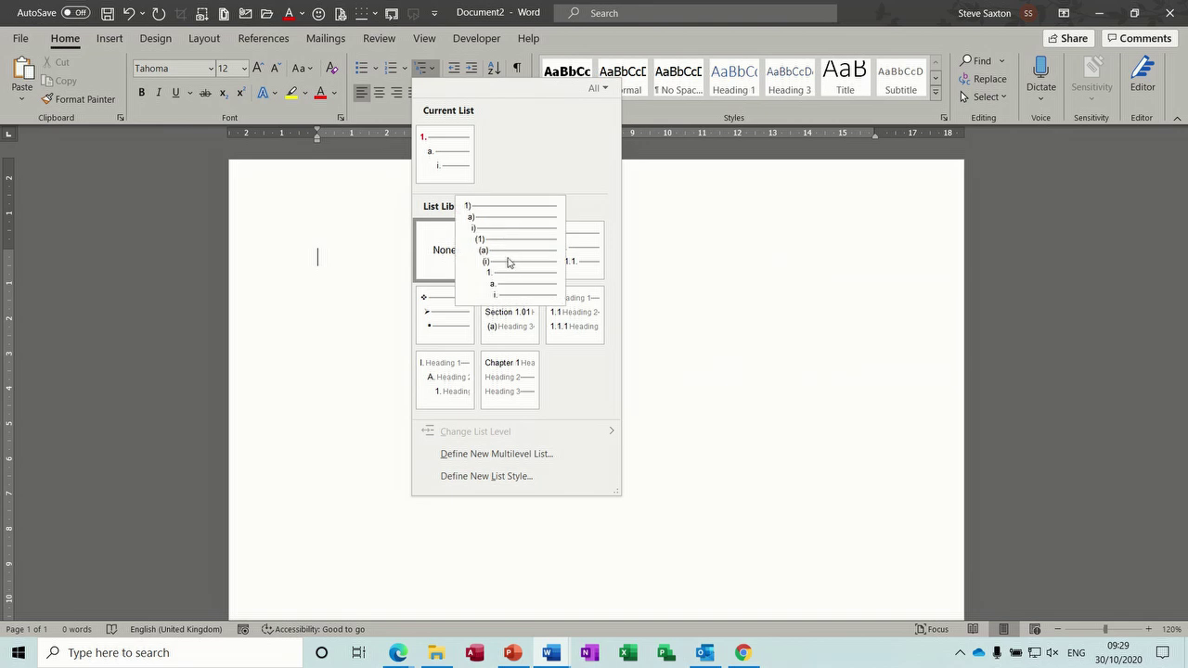
left_click(508, 262)
type("dgfgfhbf")
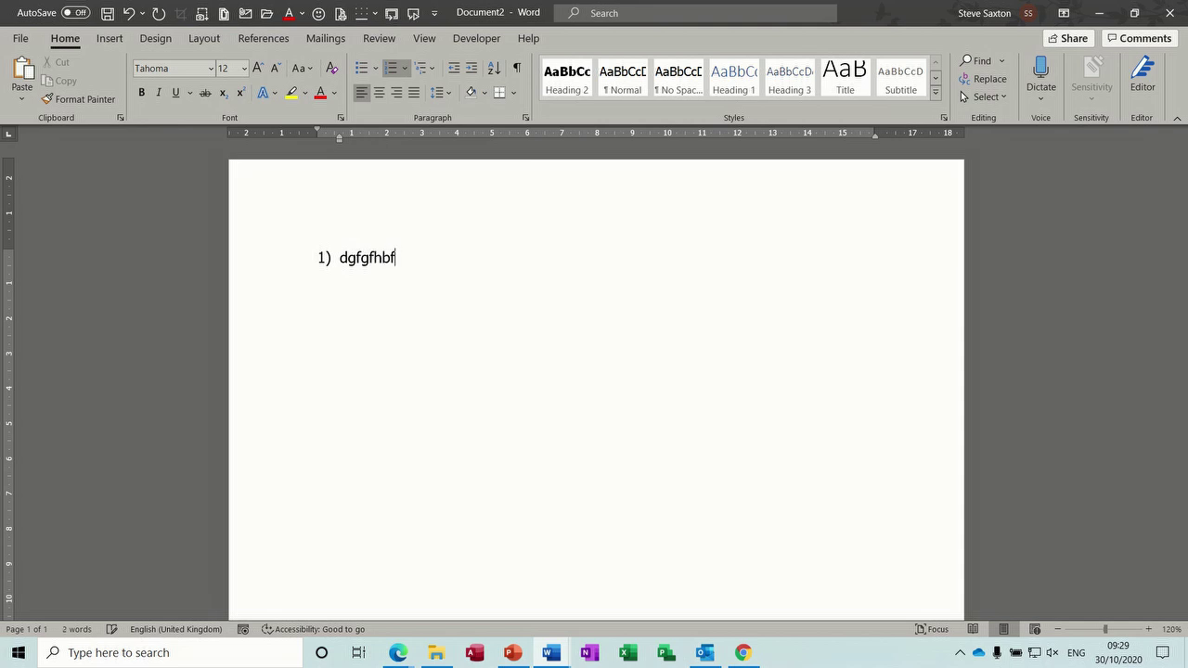
key("Return")
type("Fwefff")
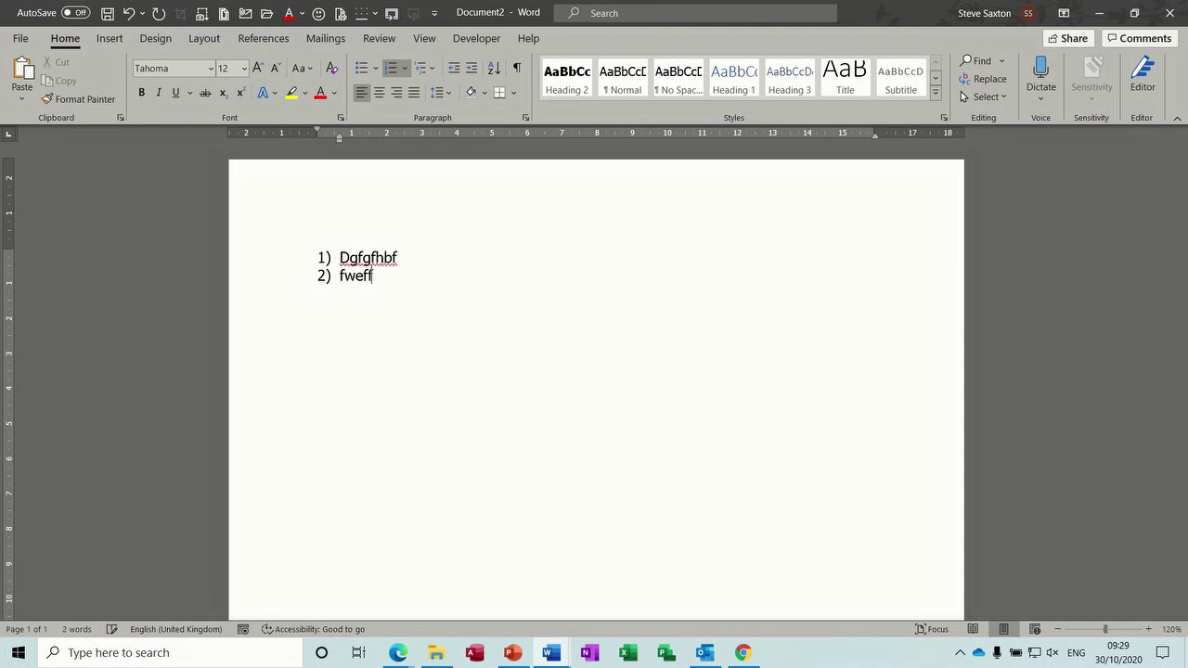
Add the second-level items "Ffkngfknkgnr" and "Gergreg" below the item "Fwefff"
key("Return")
key("Tab")
type("ffkngfknkgnr")
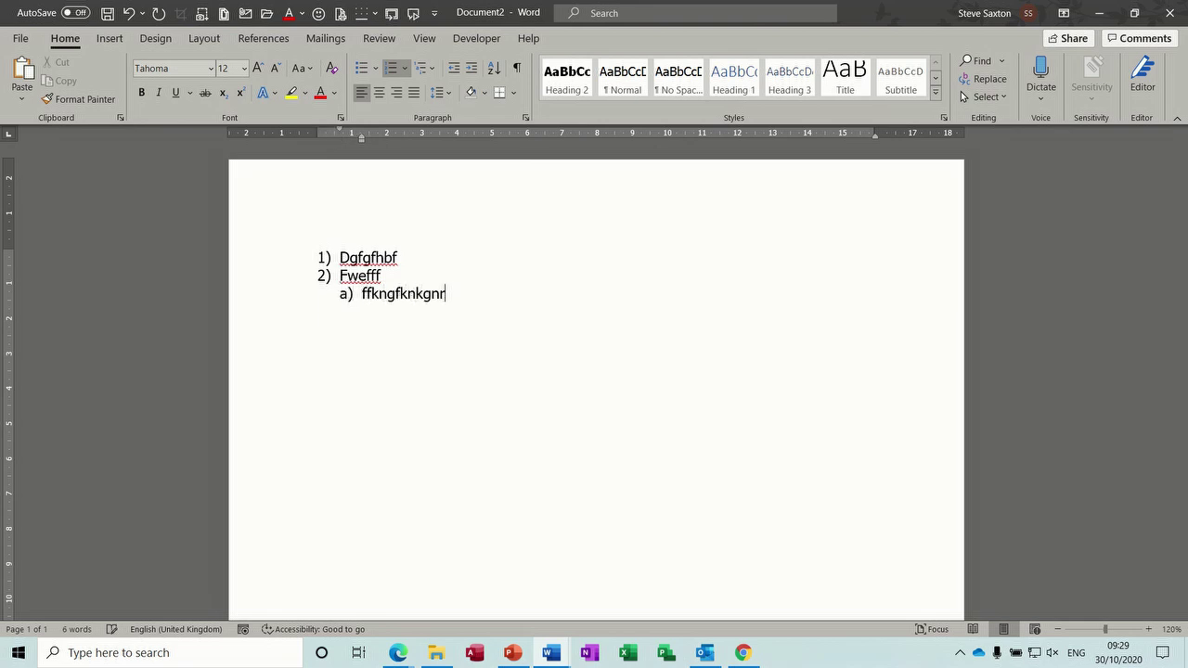
key("Return")
type("gergreg")
key("Return")
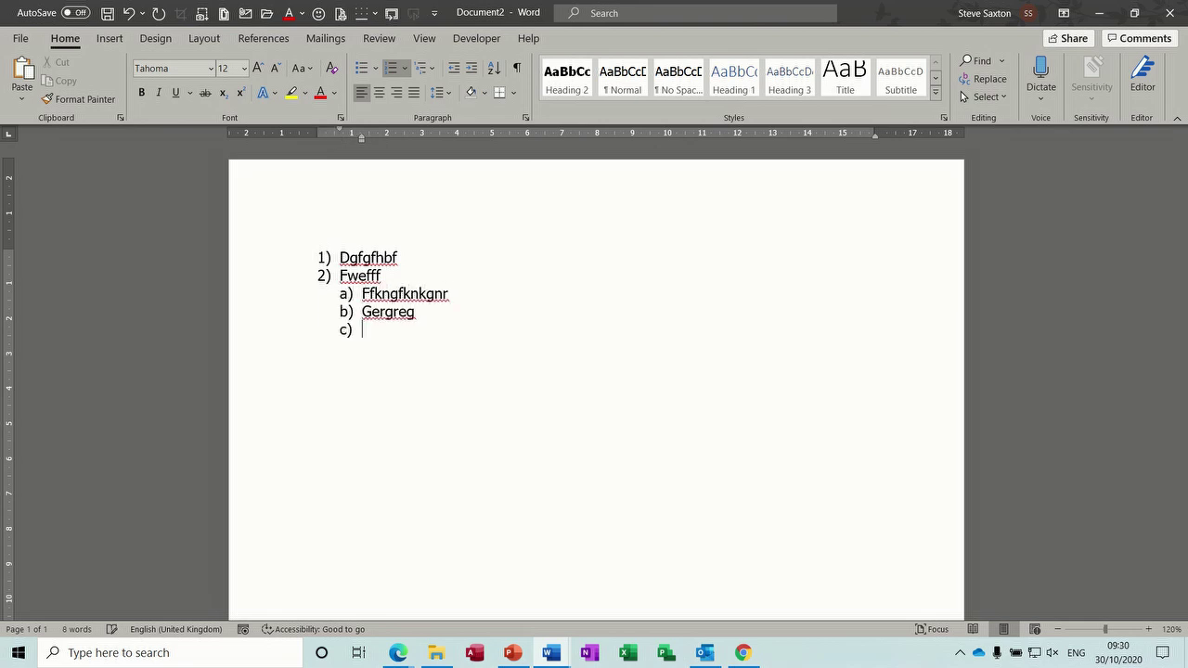
Add the third-level items "Fkjefjnfk" and "Grgrg" below the item "Gergreg"
key("Tab")
type("fkjefjnfk")
key("Return")
type("grgrg")
key("Return")
Add the fourth-level item "Sjfbfjdg" below "Grgrg", with the fifth-level items "Fkjfjf" and "Fdjbfdf" under it
key("Tab")
type("sjfbfjdg")
key("Return")
key("Tab")
type("fkjfjf")
key("Return")
type("fdjbfdf")
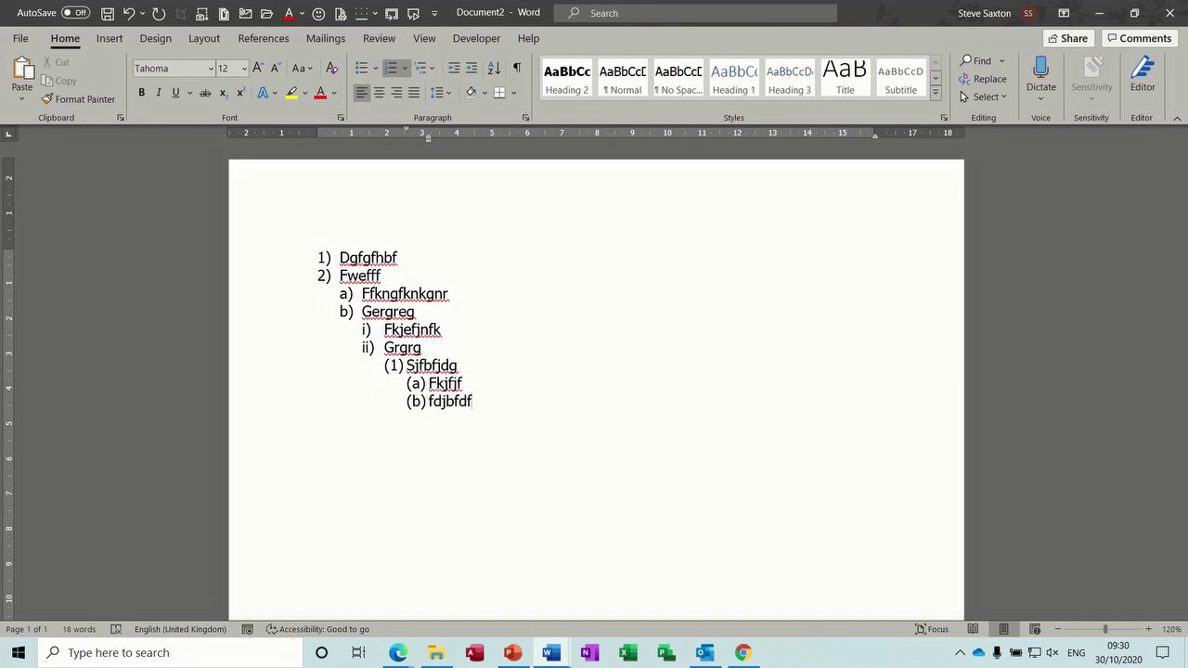
key("Return")
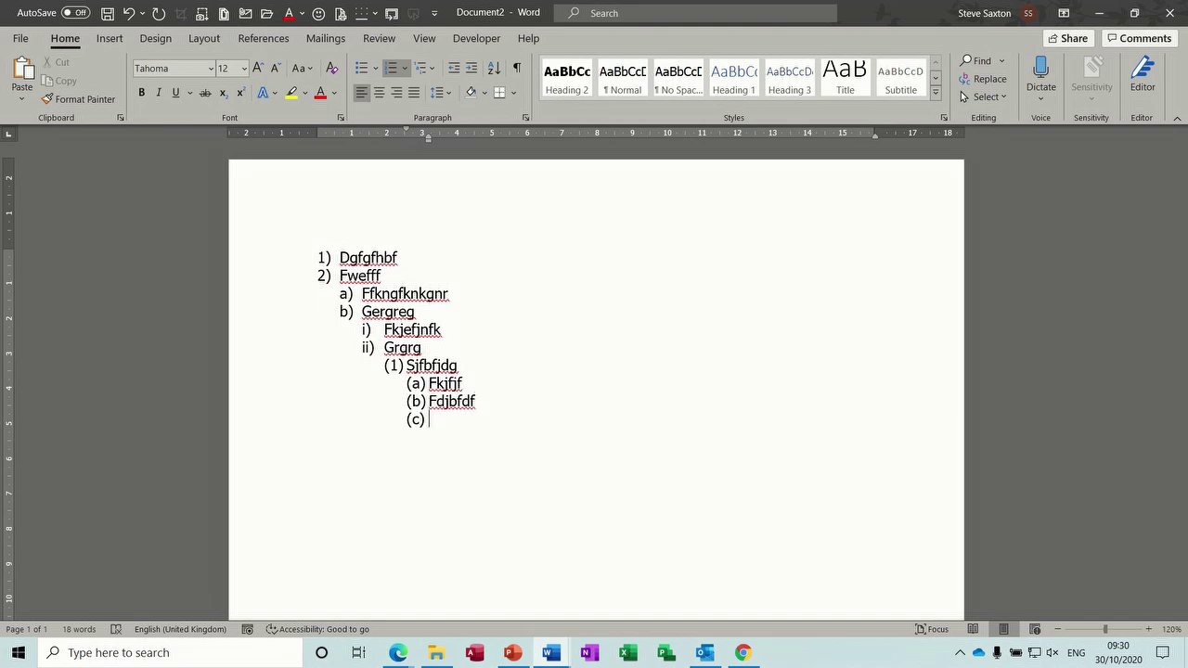
Step back up the levels with "Dgg" as a fourth-level item and "Efggg" as a third-level item
key("shift+Tab")
type("dgg")
key("Return")
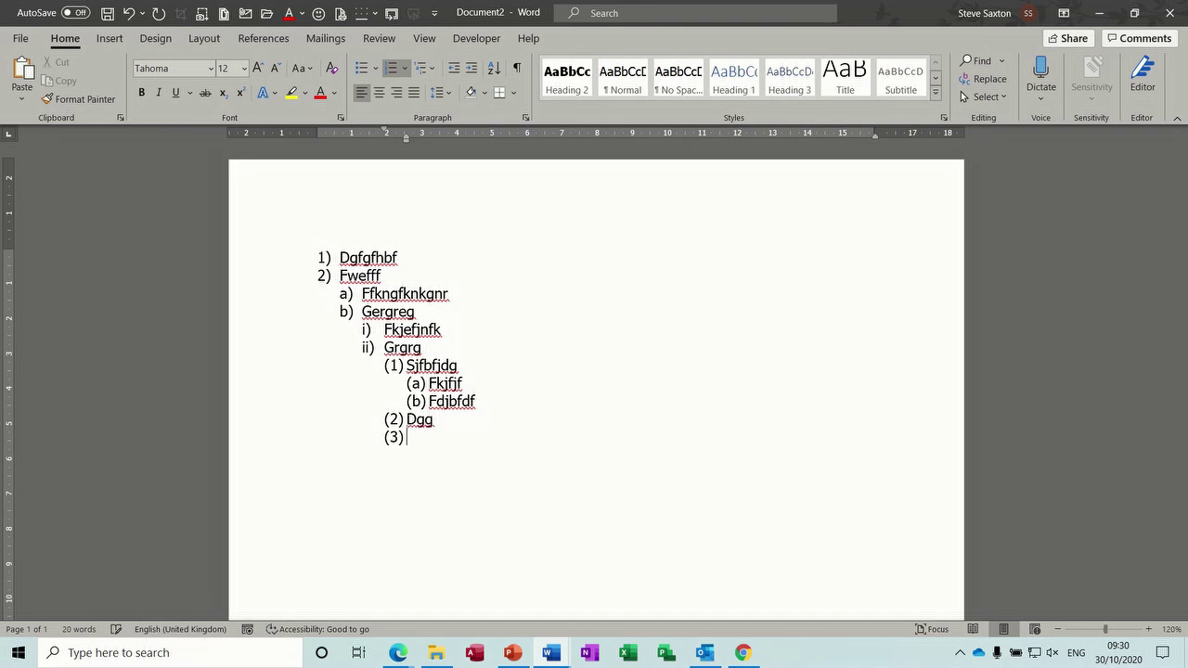
key("shift+Tab")
type("efggg")
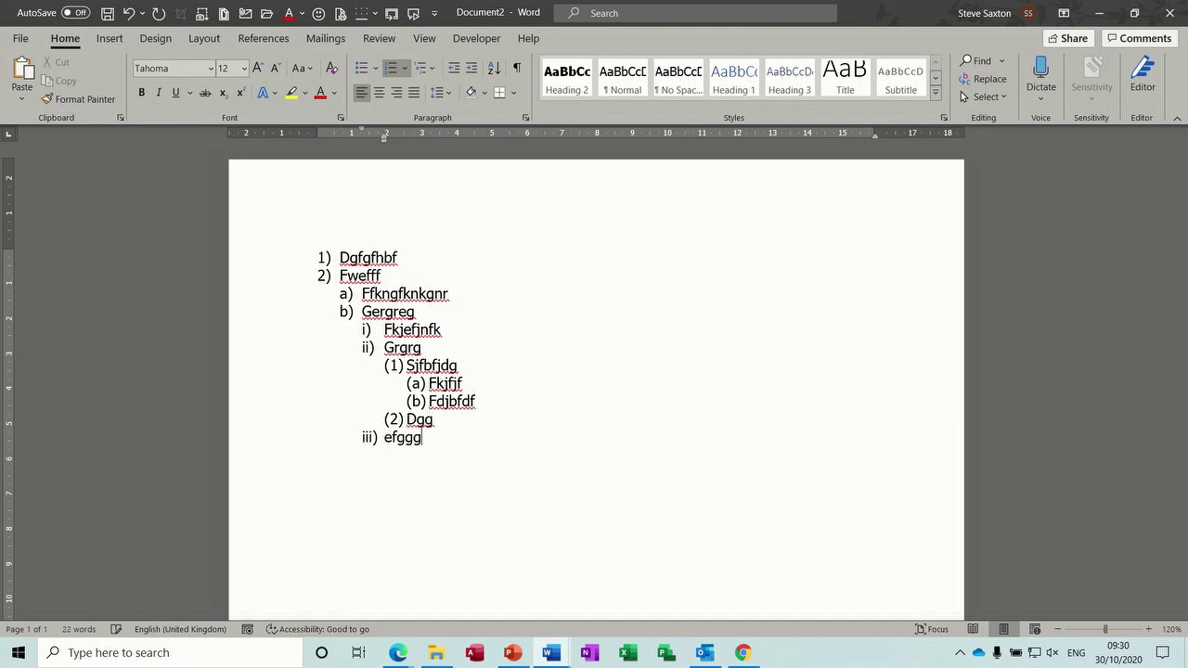
key("Return")
Continue the list upward with "Efggrg" as a second-level item and "Dggrg" as a first-level item
key("shift+Tab")
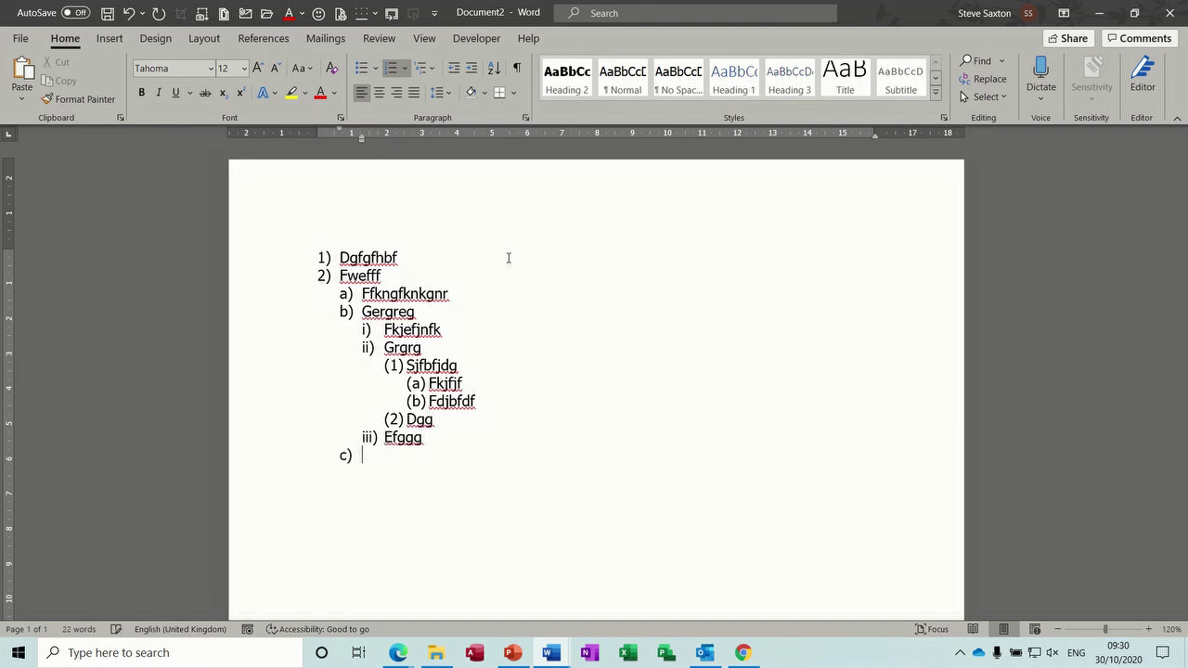
type("efggrg")
key("Return")
key("shift+Tab")
type("dggrg")
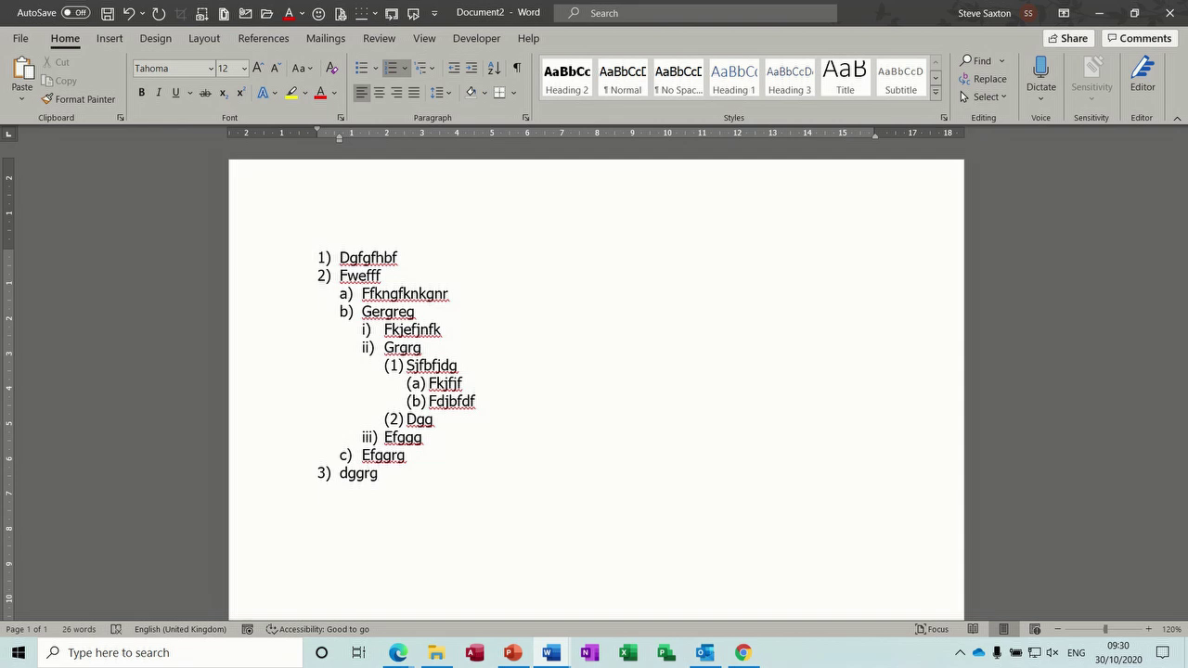
Leave an unnumbered blank line after "Dggrg" and continue the first level with the item "grgfhhhh"
key("Return")
key("Return")
type("grgfhhhh")
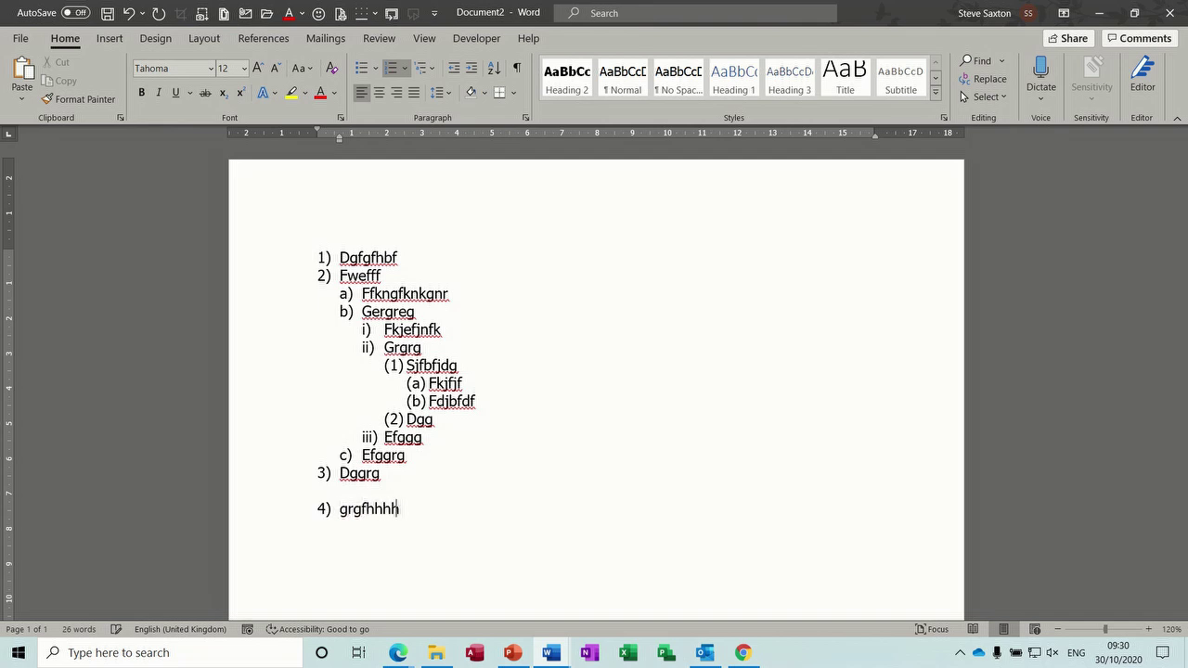
Delete the item "Dggrg" with the blank line after it, and delete the item "Fwefff"
left_click(296, 352)
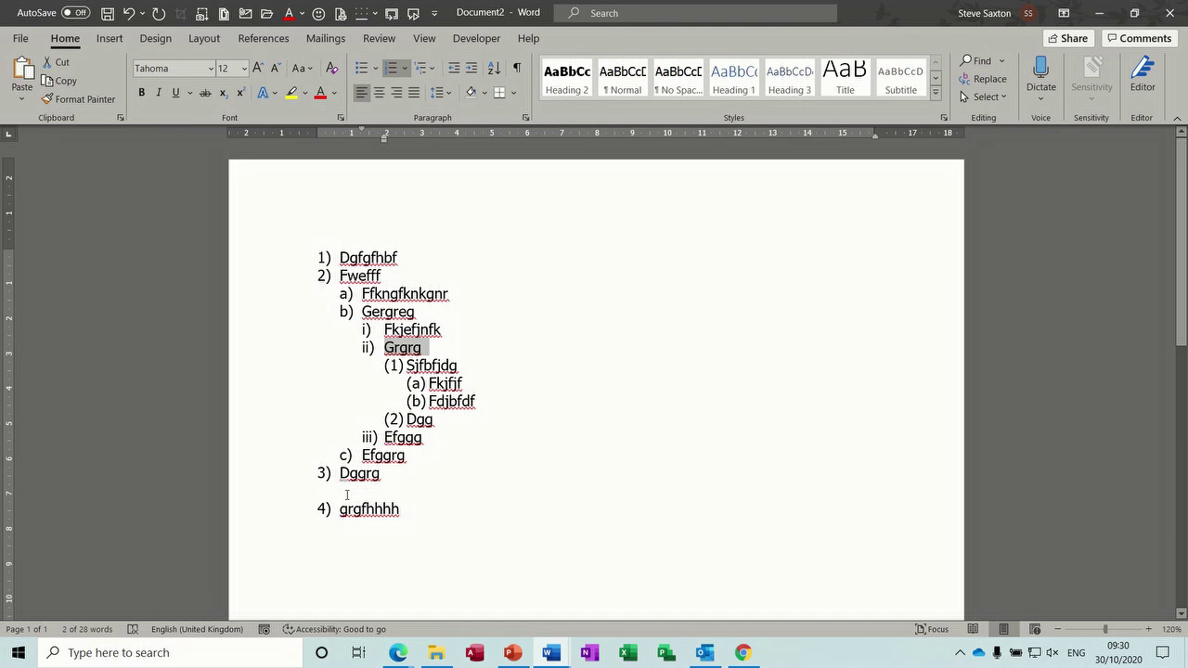
left_click(286, 479)
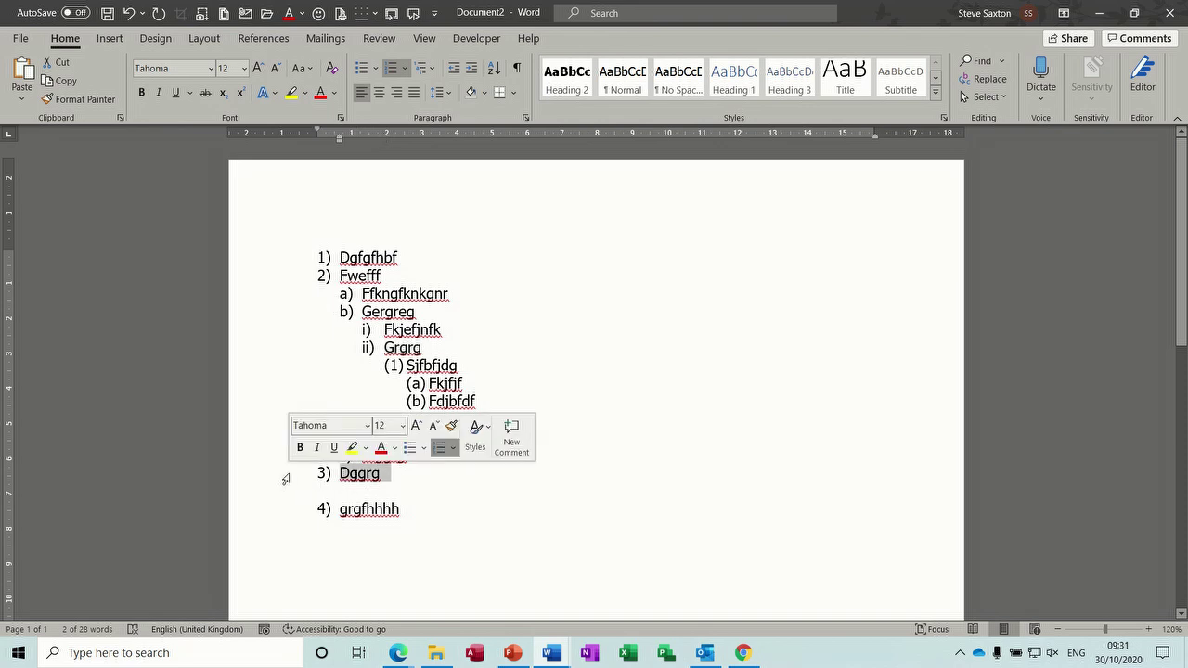
key("Delete")
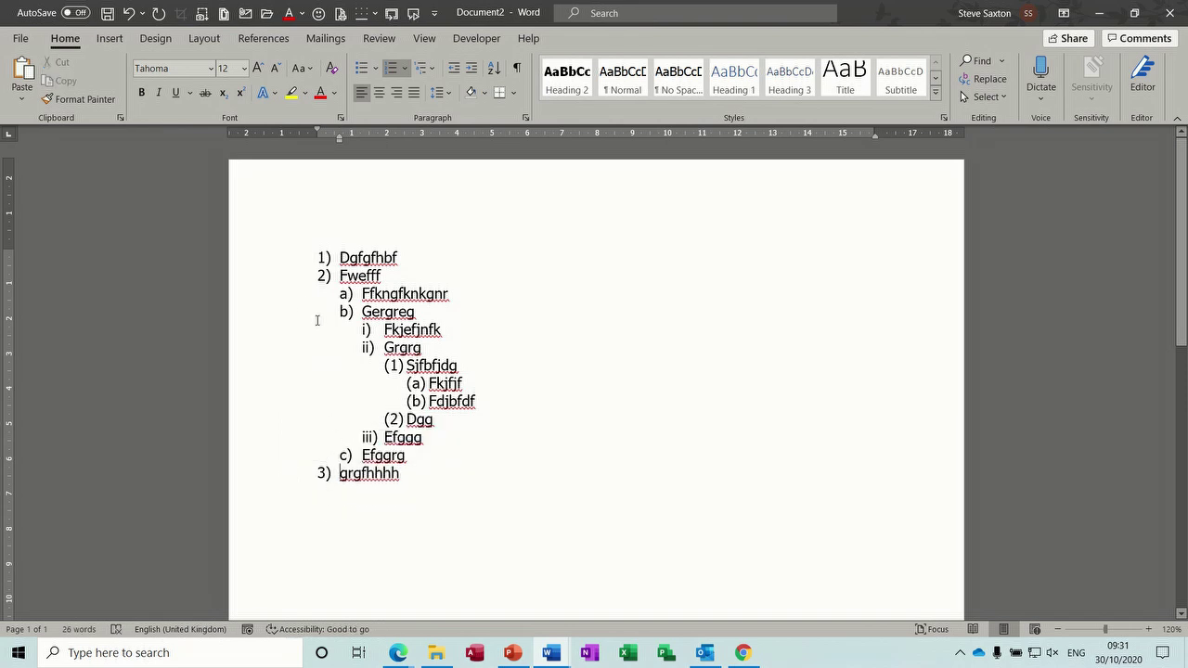
left_click(295, 284)
key("Delete")
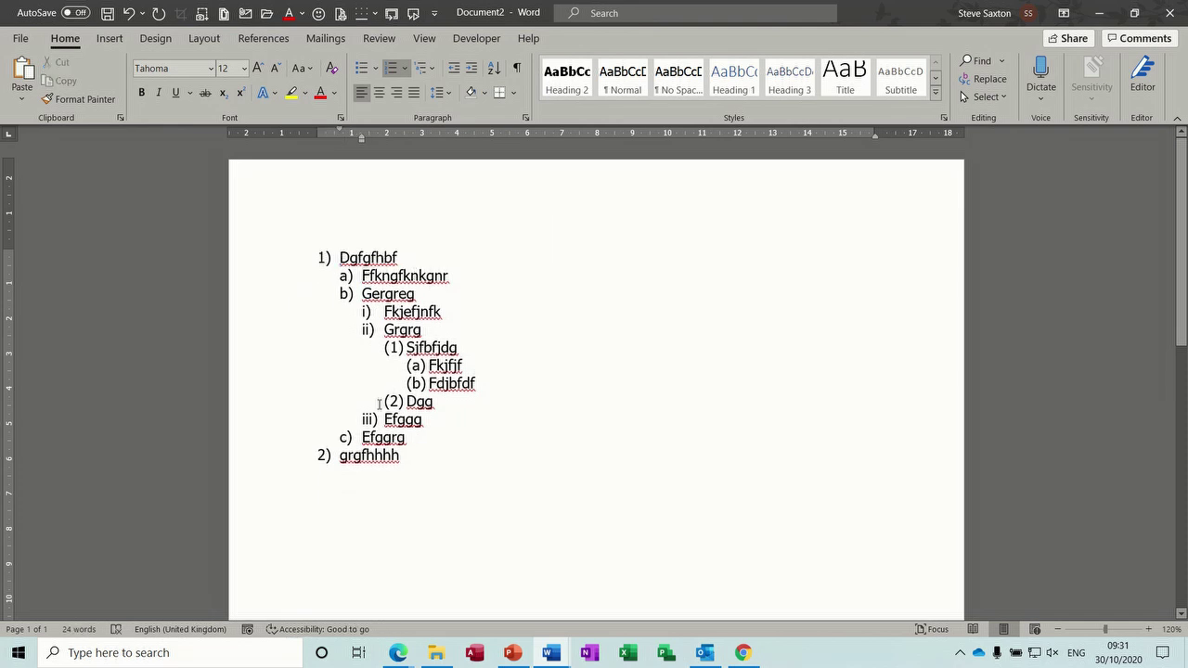
Delete the whole multilevel list from the document
left_click(296, 455)
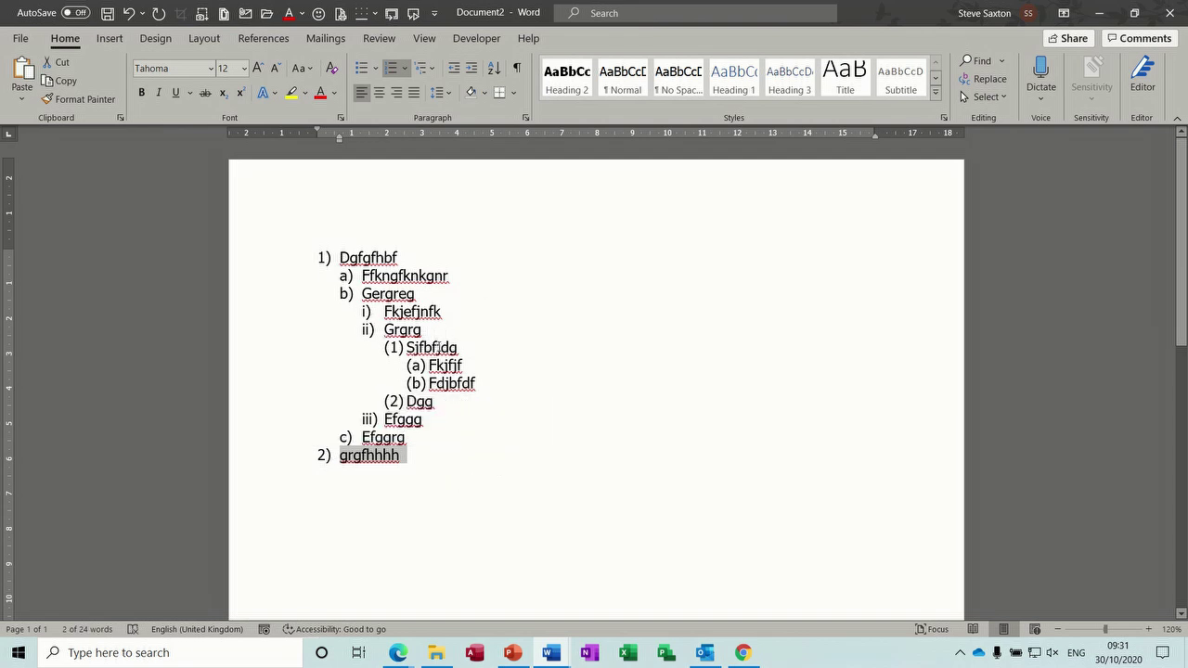
left_click_drag(432, 467, 289, 257)
key("Delete")
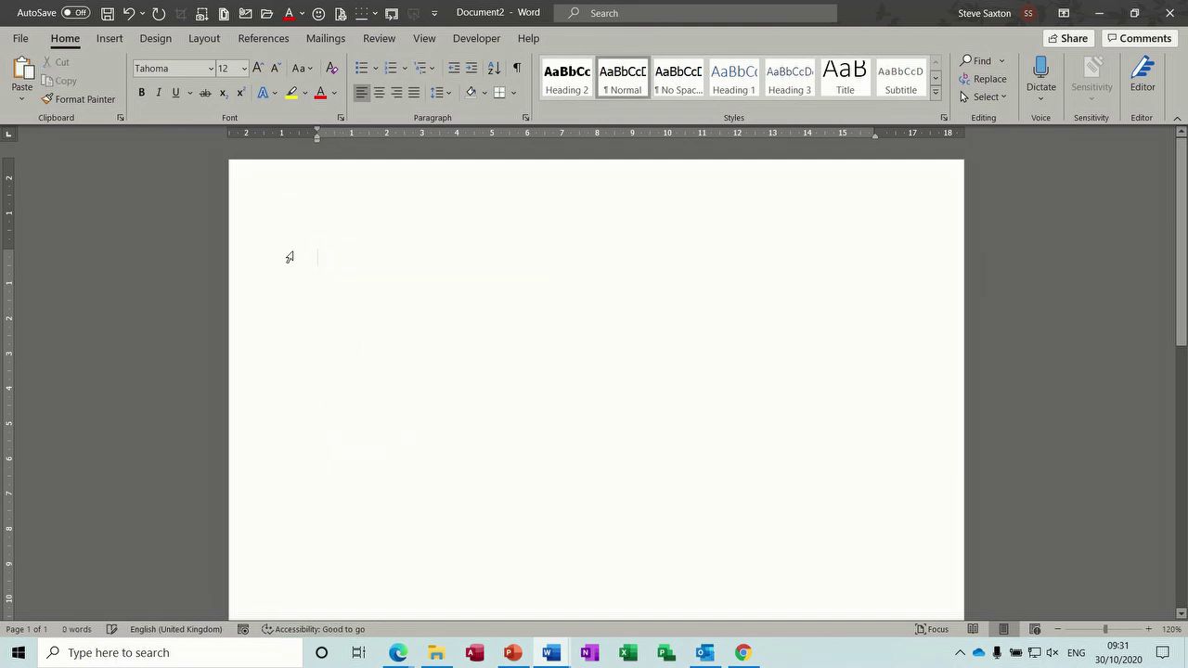
Create an automatic numbered list starting with "1)", containing "Ddfkjfkjgf" and "Dgvg", with the sub-item "dfjbv" under the second
type("1")
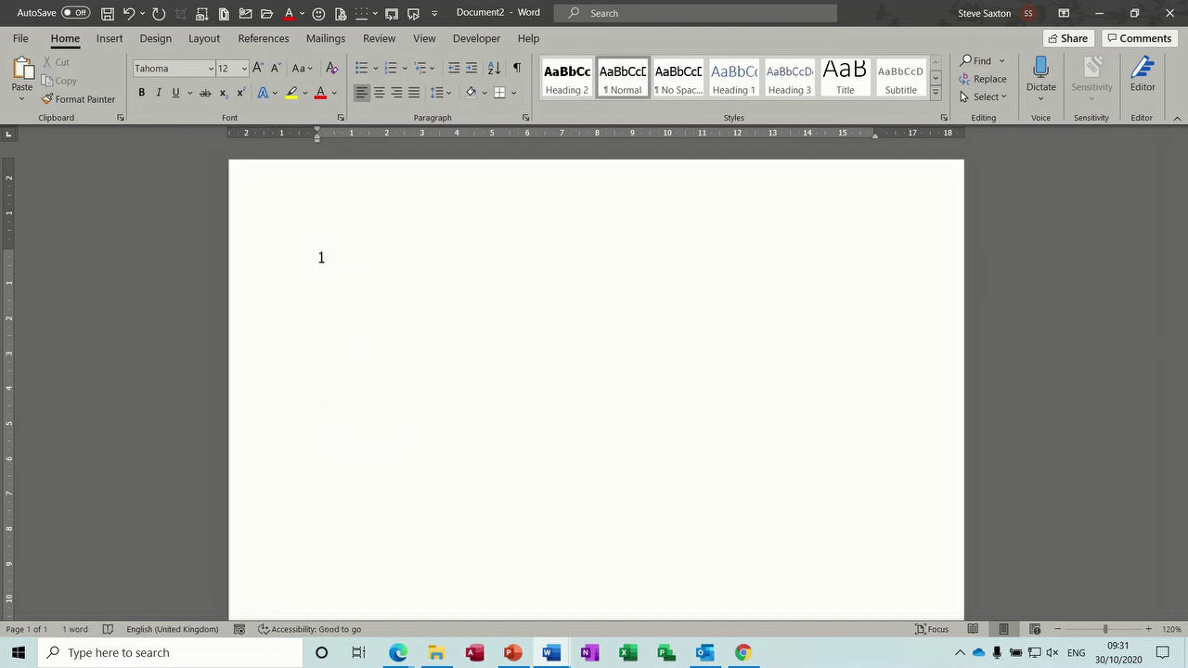
type(") ddfkjfkjgf")
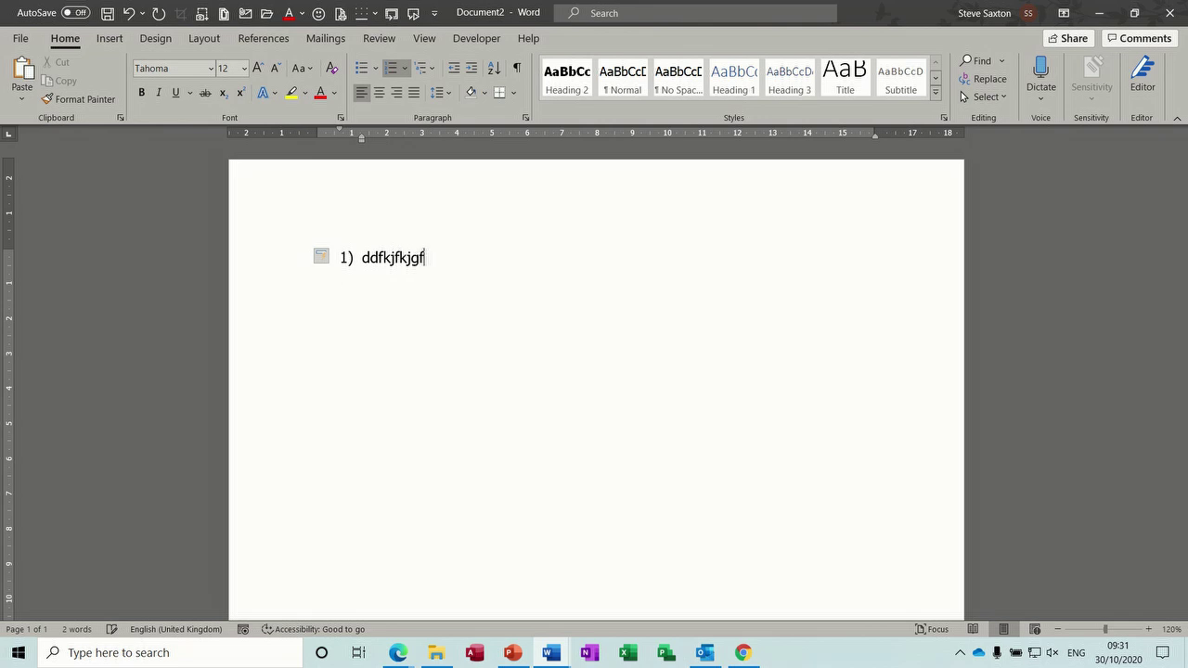
key("Return")
type("dgvg")
key("Return")
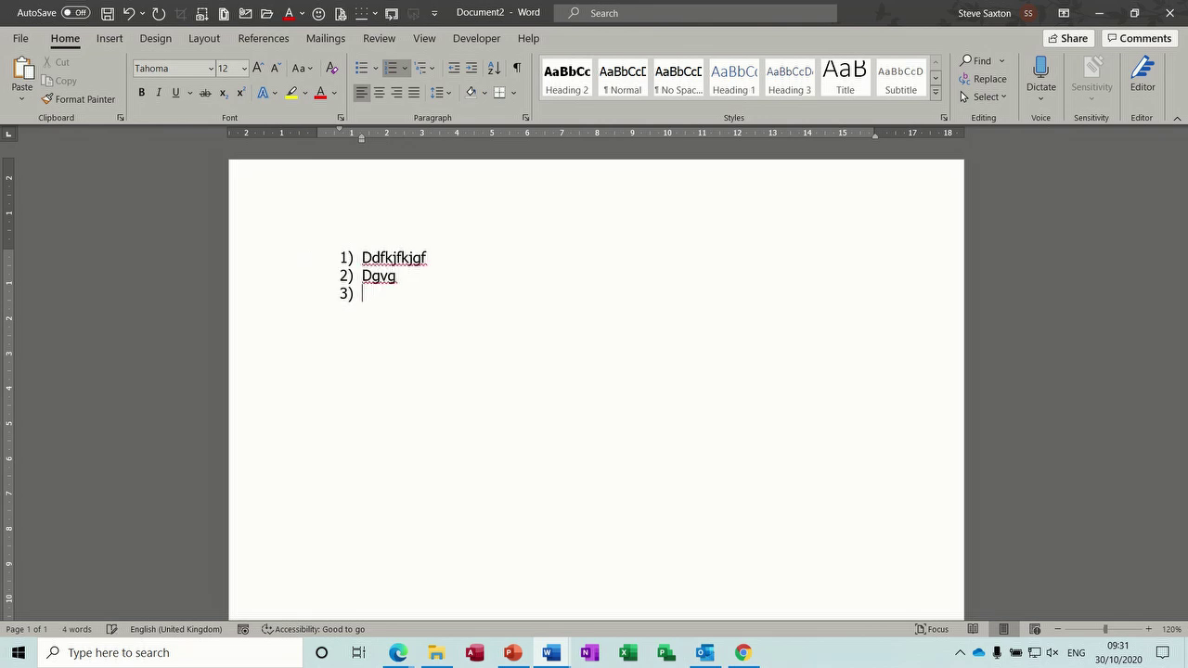
key("Tab")
type("dfjbv")
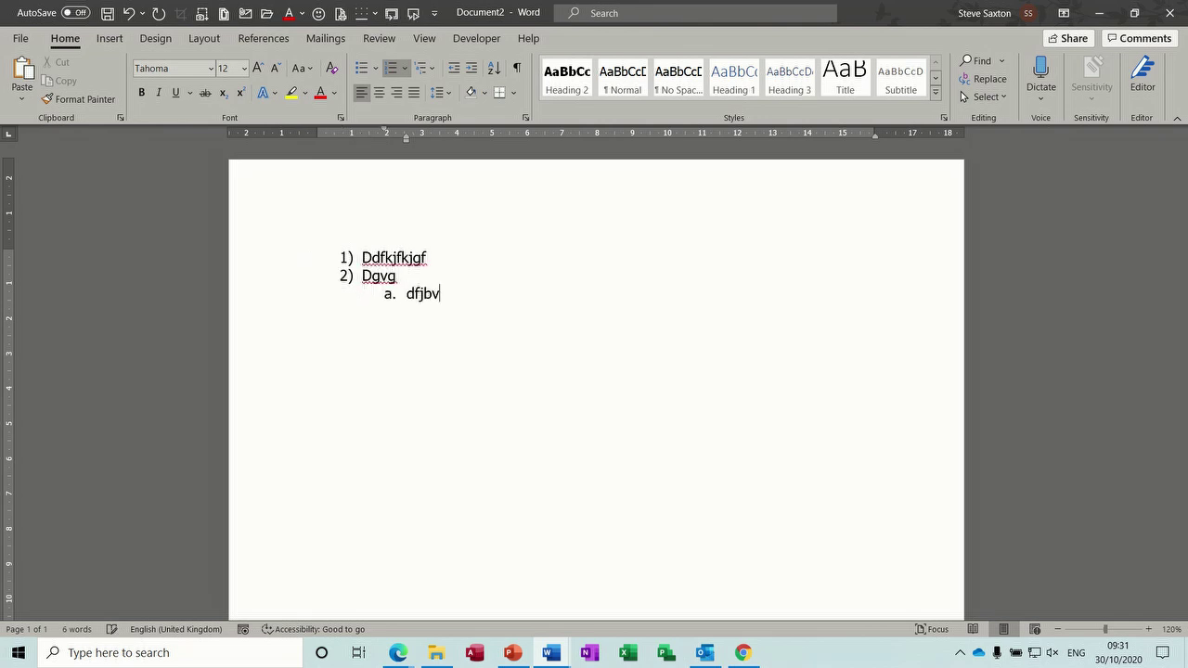
Undo the automatic numbered list entries until the page is empty
left_click(329, 255)
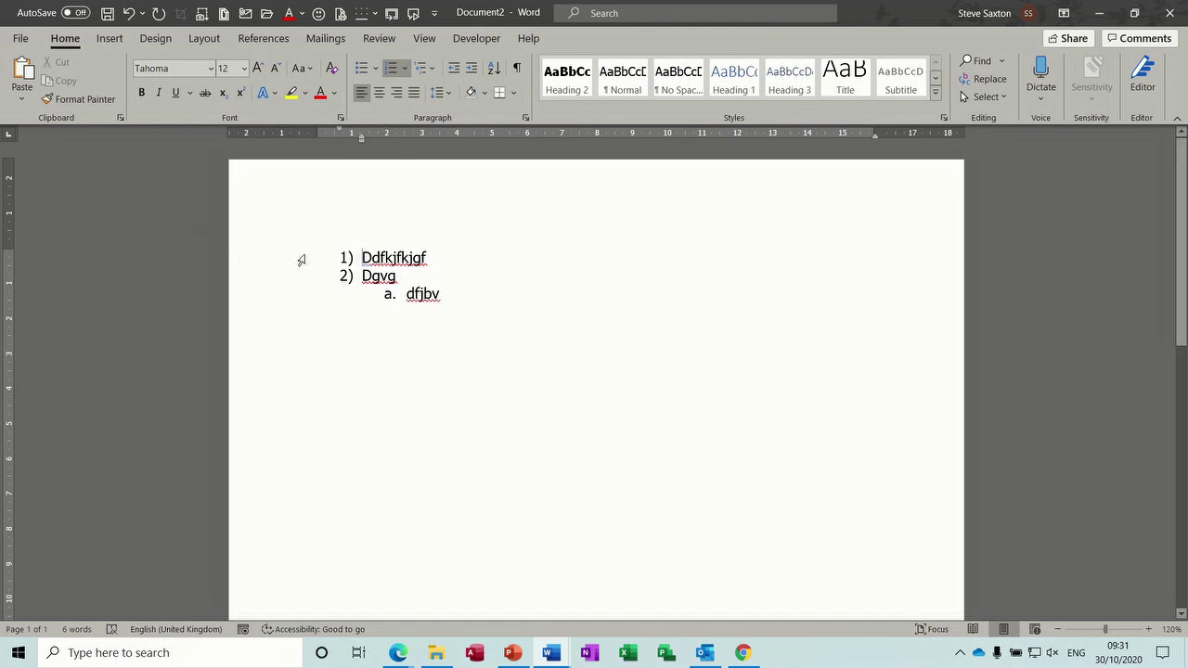
key("ctrl+z")
key("ctrl+z")
key("ctrl+z")
key("ctrl+z")
key("ctrl+z")
key("ctrl+z")
key("ctrl+z")
key("ctrl+z")
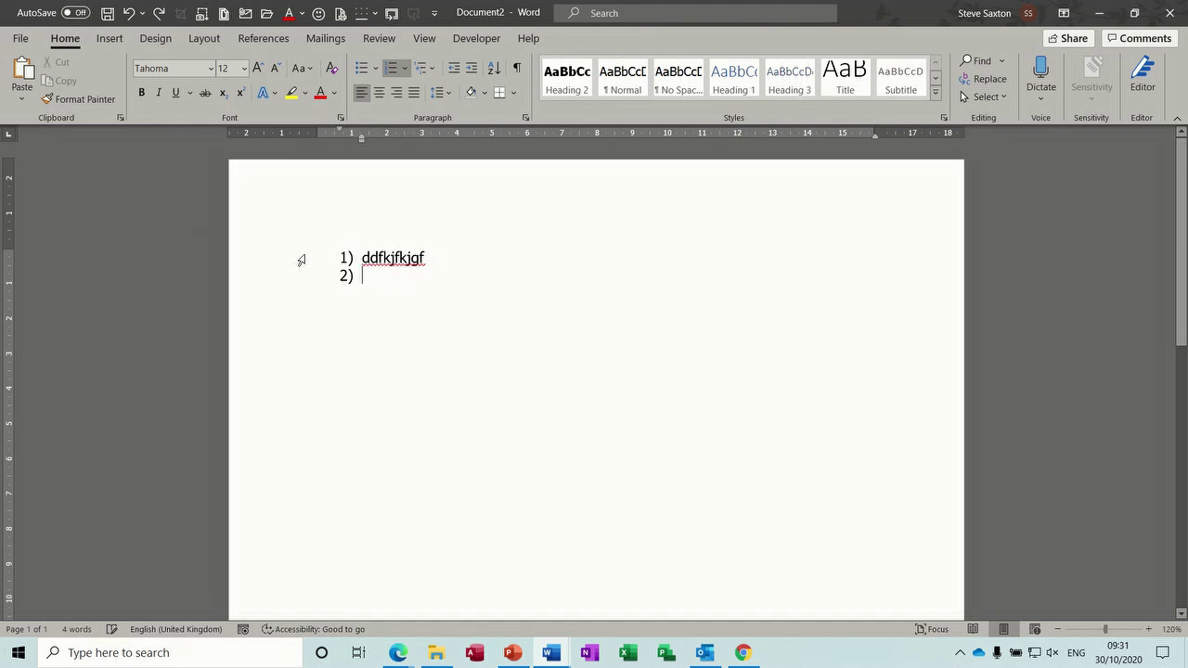
key("ctrl+z")
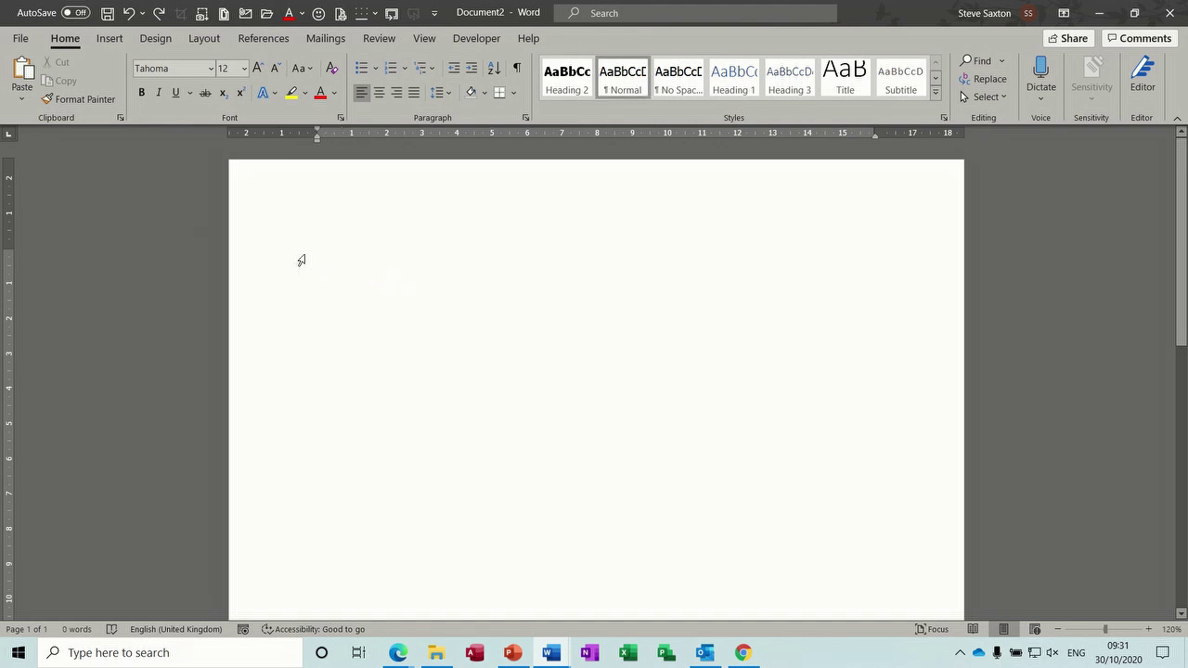
Start an automatic numbered list with "1)" and enter the items "Dfjhdfdf" and "Ddgg"
type("1)")
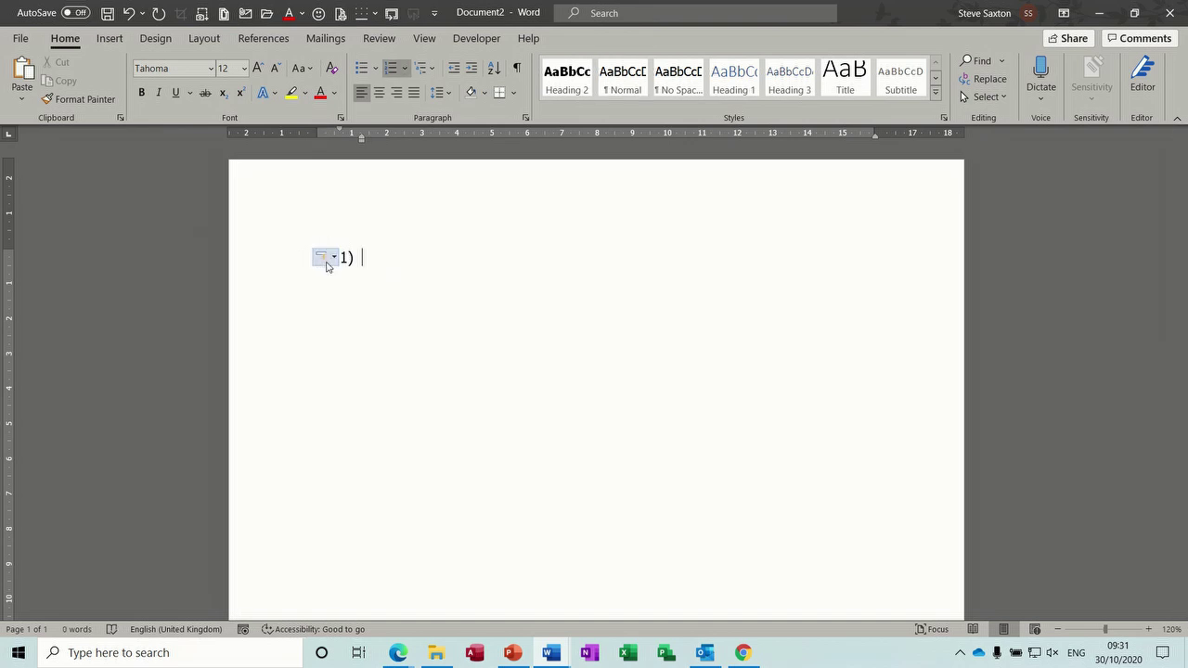
left_click(330, 262)
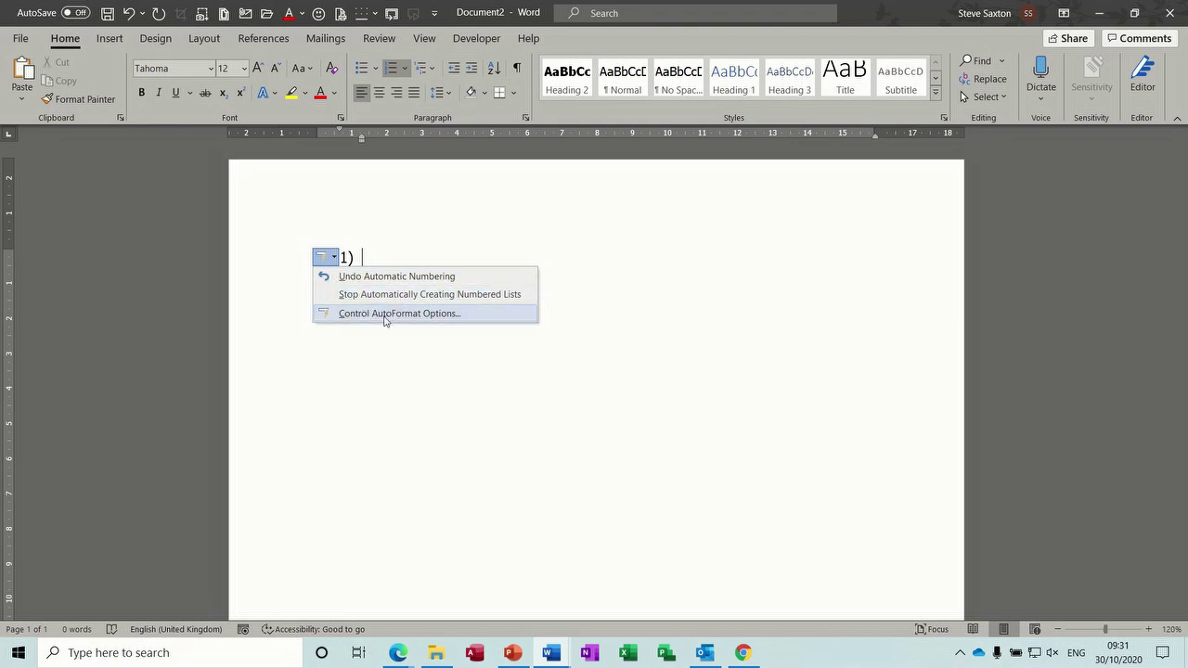
left_click(381, 257)
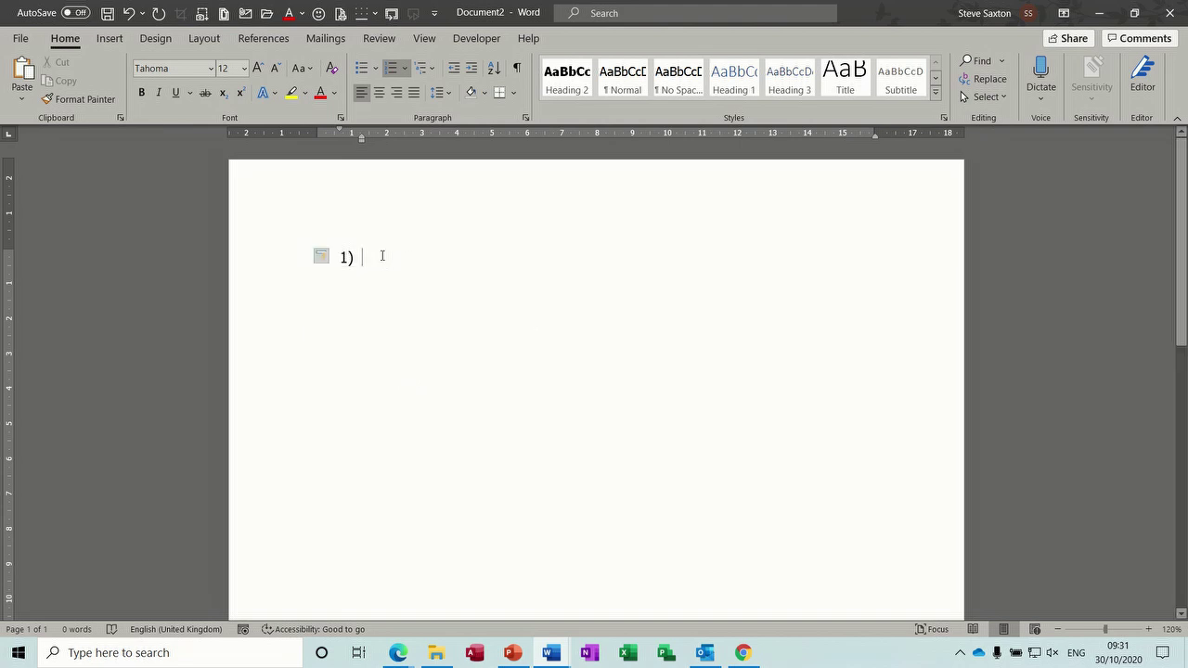
type("dfjhdfdf")
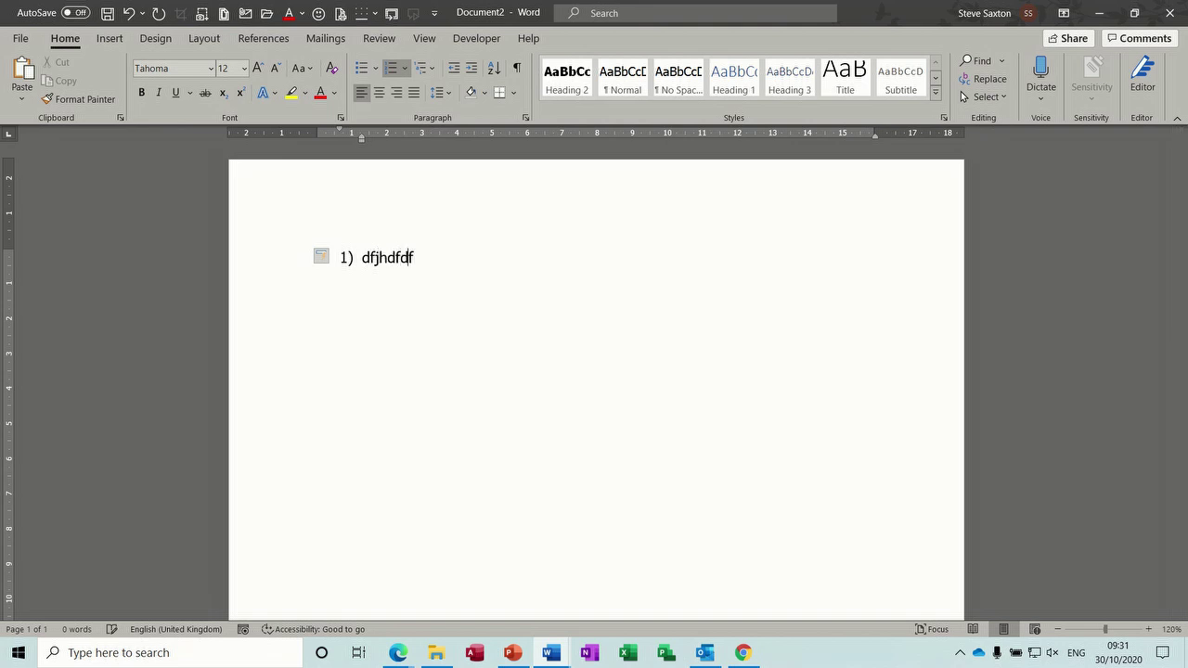
key("Return")
type("ddgg")
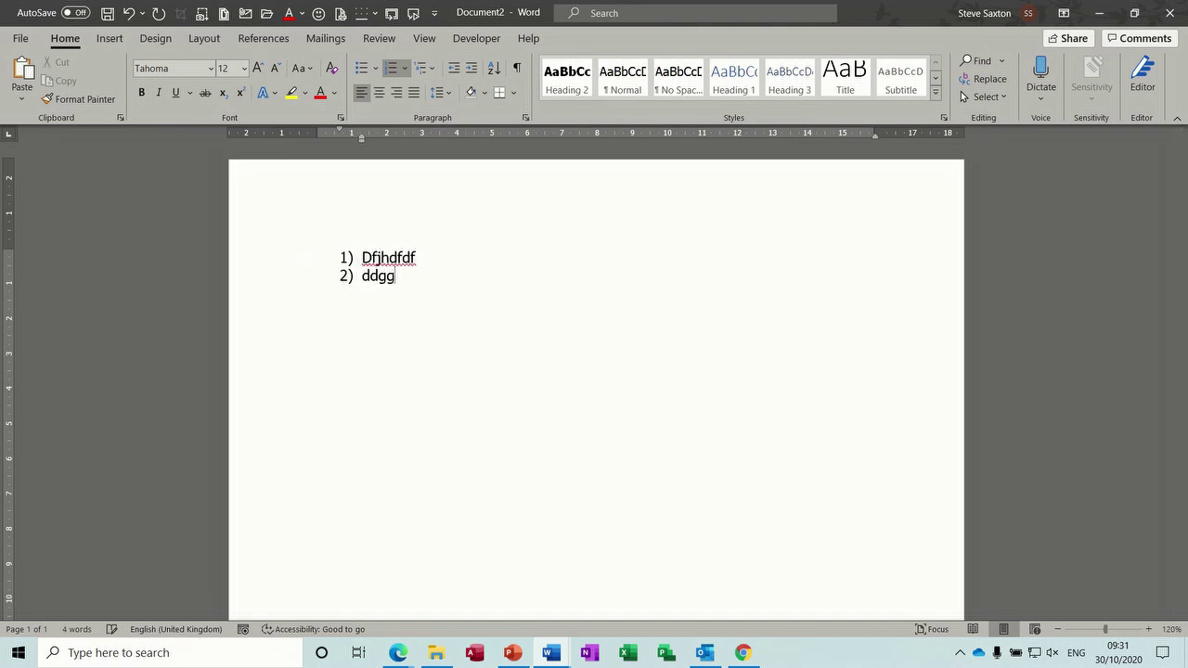
Add the second-level items "Dfkjdfjjdf" and "Gfgfg" under the second numbered item
key("Return")
key("Tab")
type("dfkjdfjjdf")
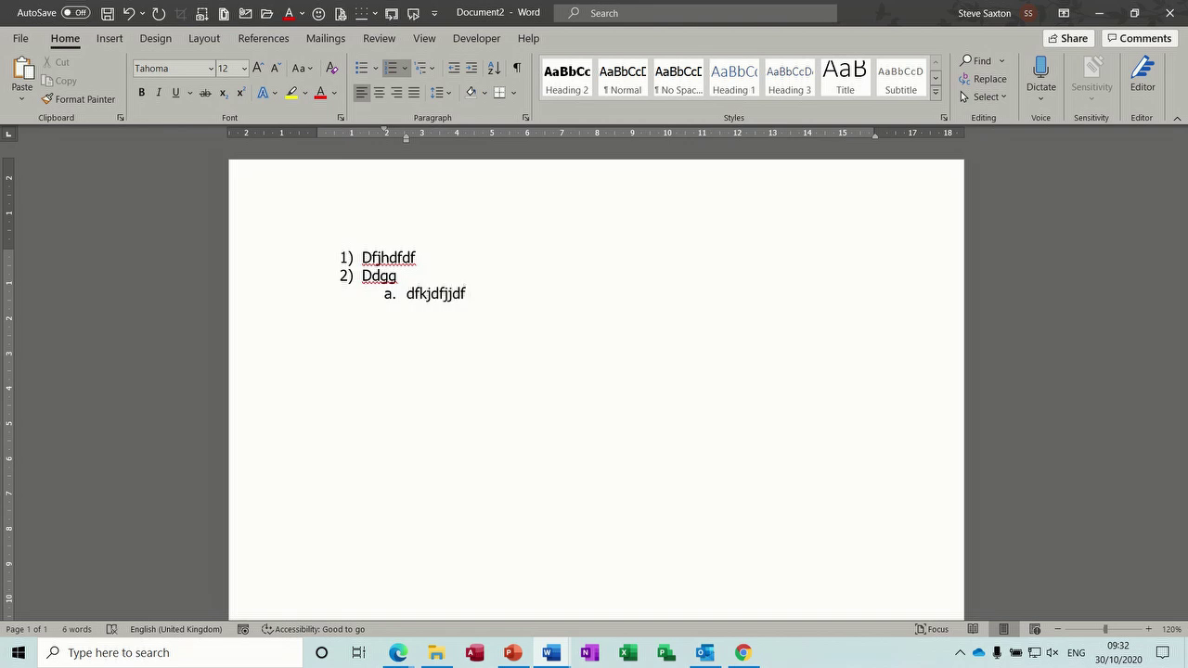
key("Return")
type("gfgfg")
key("Return")
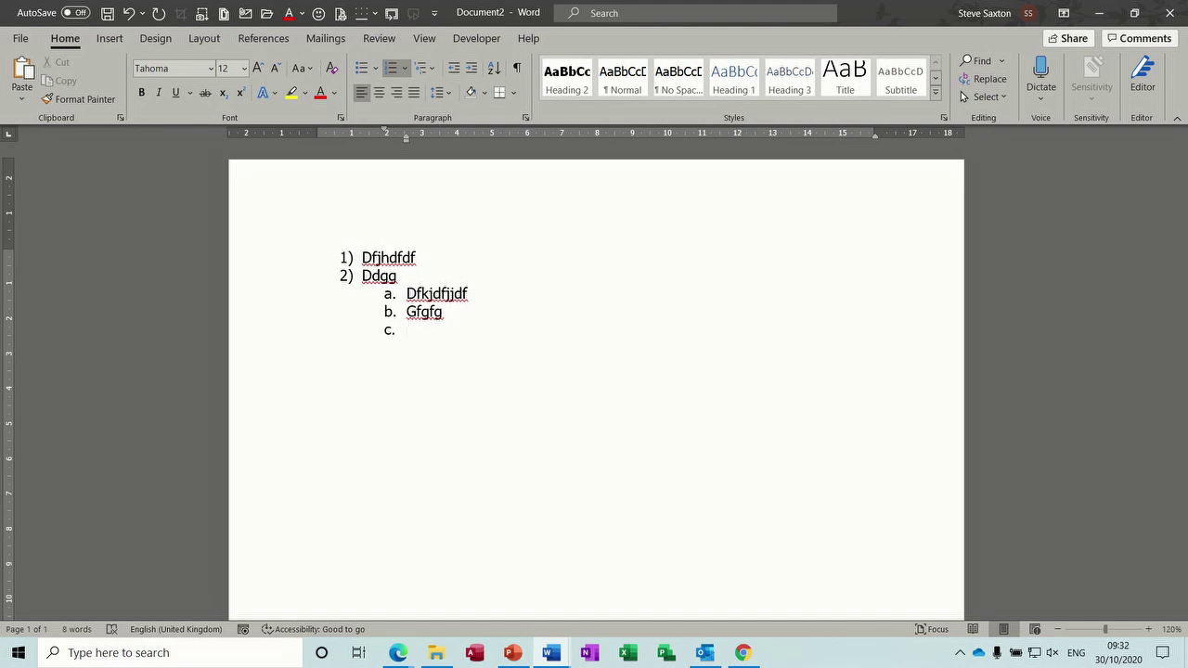
Delete the whole numbered list, including its sub-items, from the page
left_click_drag(297, 257, 393, 332)
key("Delete")
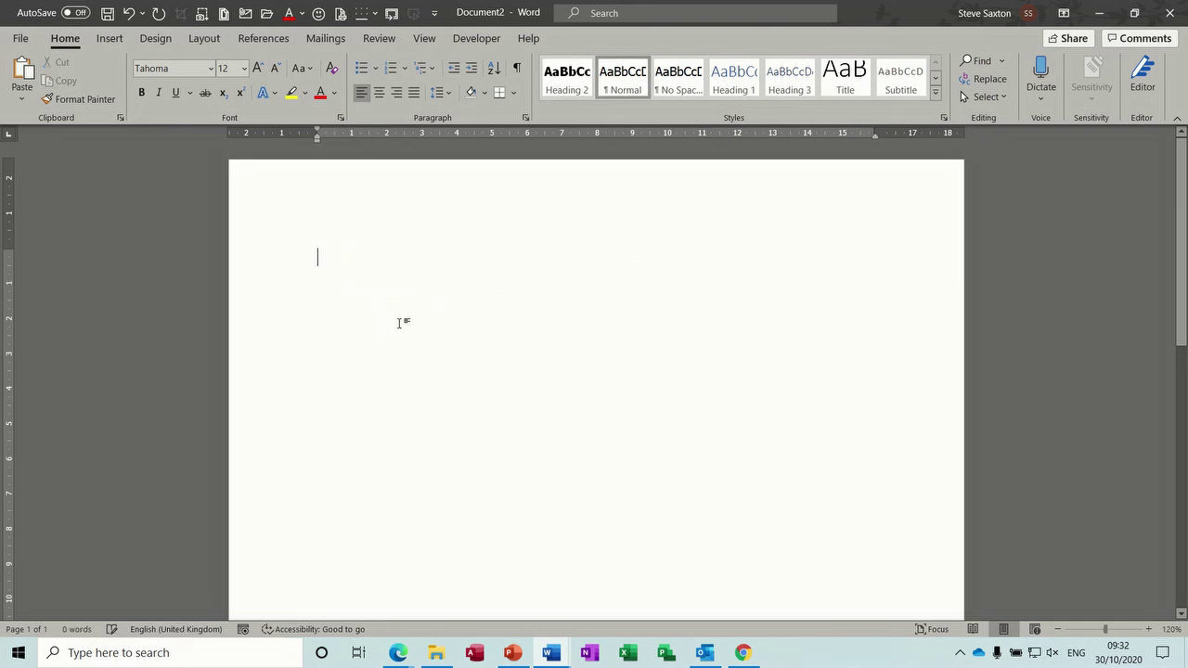
Begin a list with "1)" and stop Word from automatically creating numbered lists
type("1)")
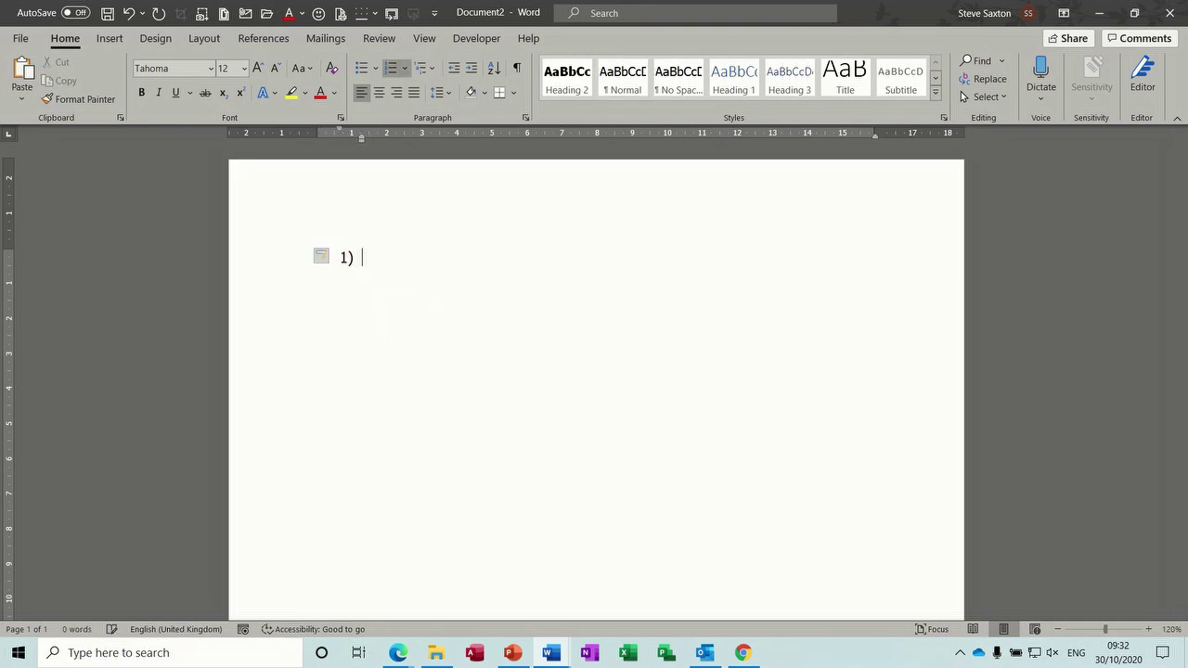
left_click(330, 261)
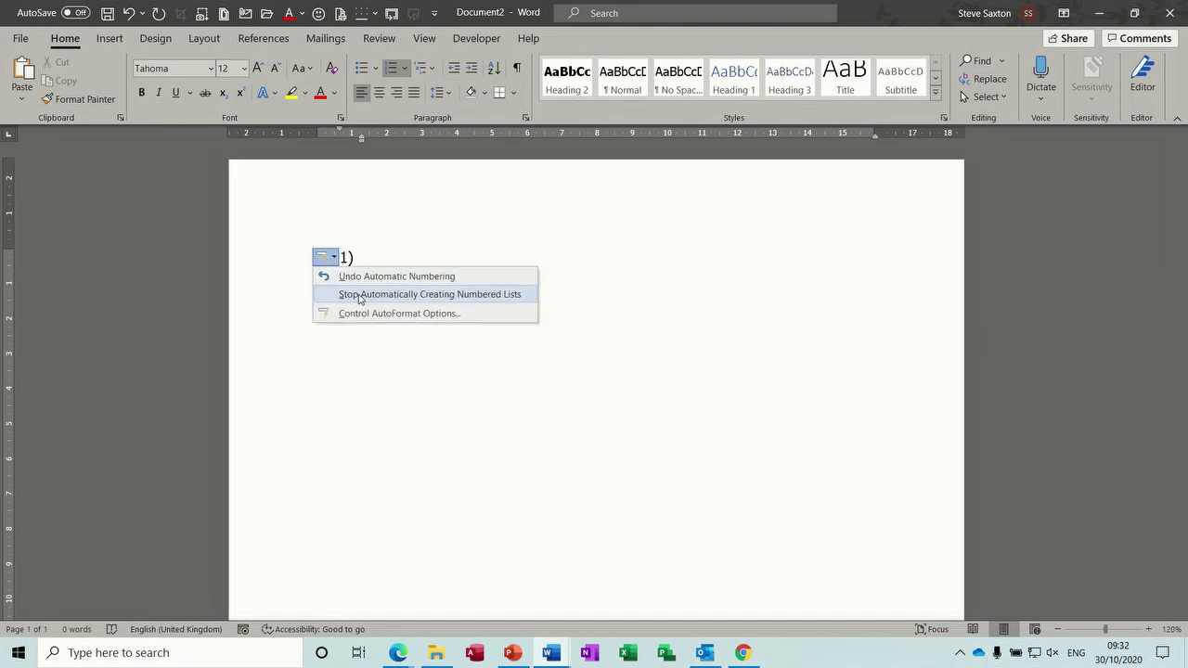
left_click(359, 294)
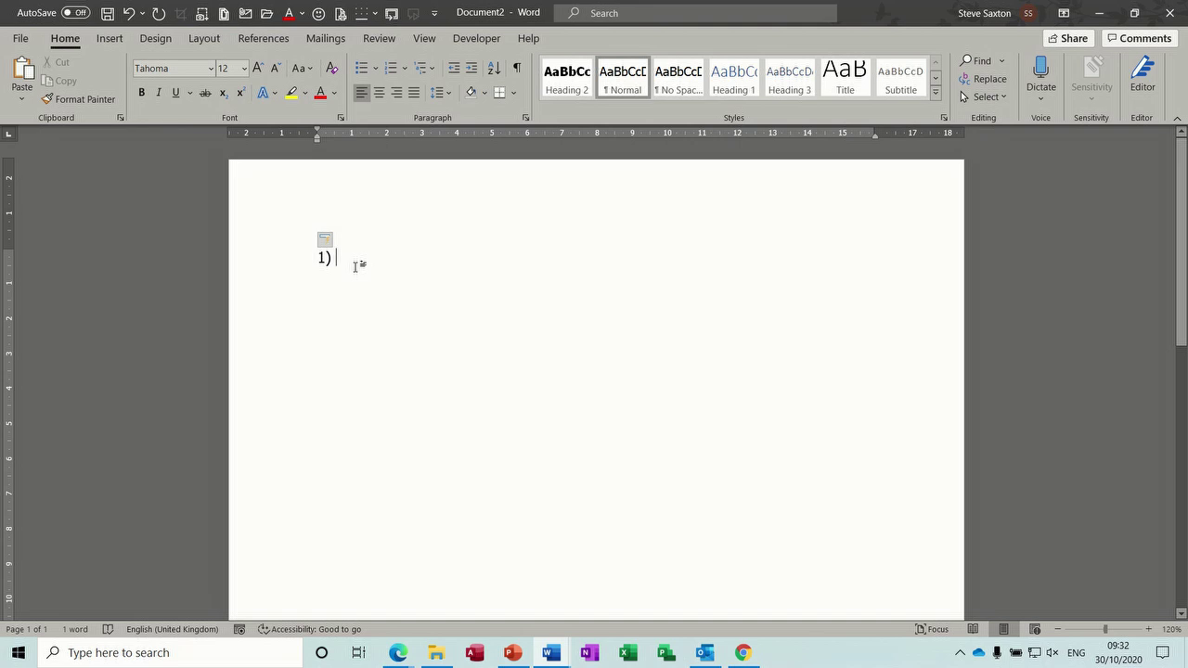
Enter the manually numbered lines "1) ffff", "2) fdkfnkd" and "3)dvkmngv"
type("ffff")
key("Return")
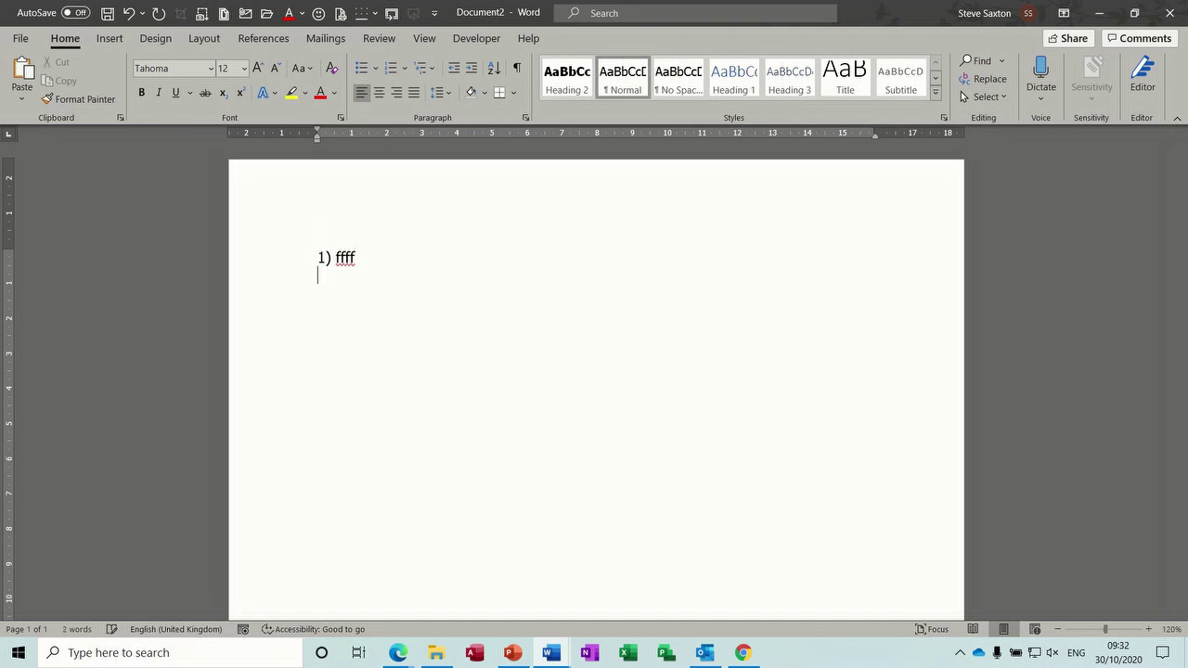
type("2) fdkfnkd")
key("Return")
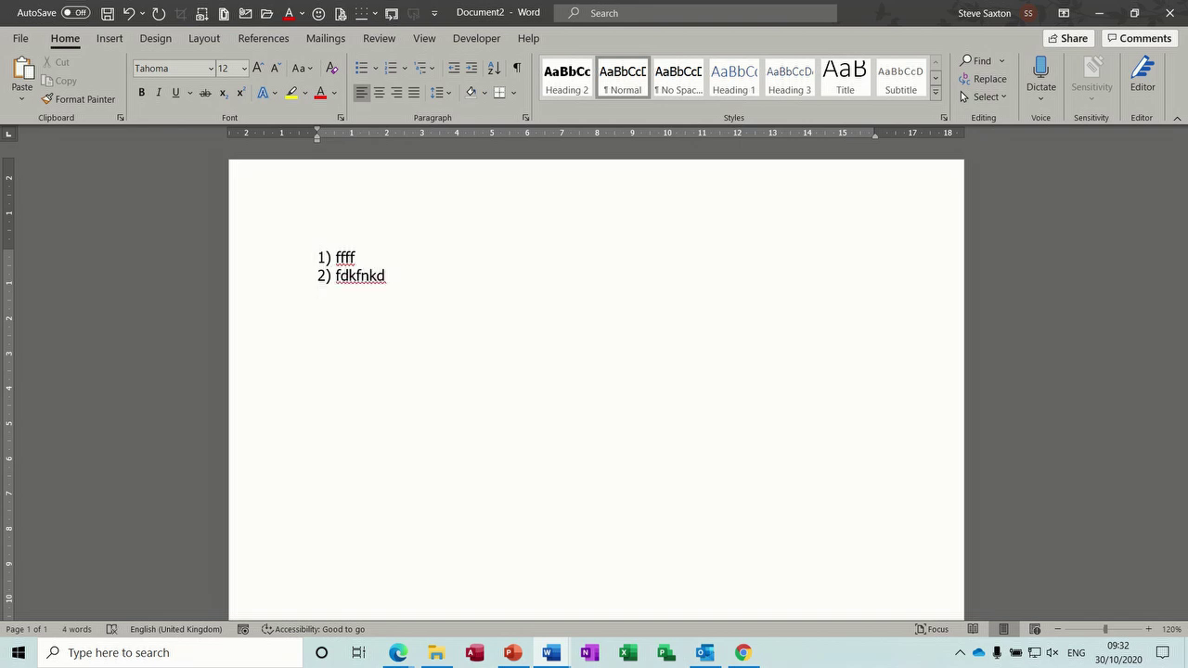
type("3)dvkmngv")
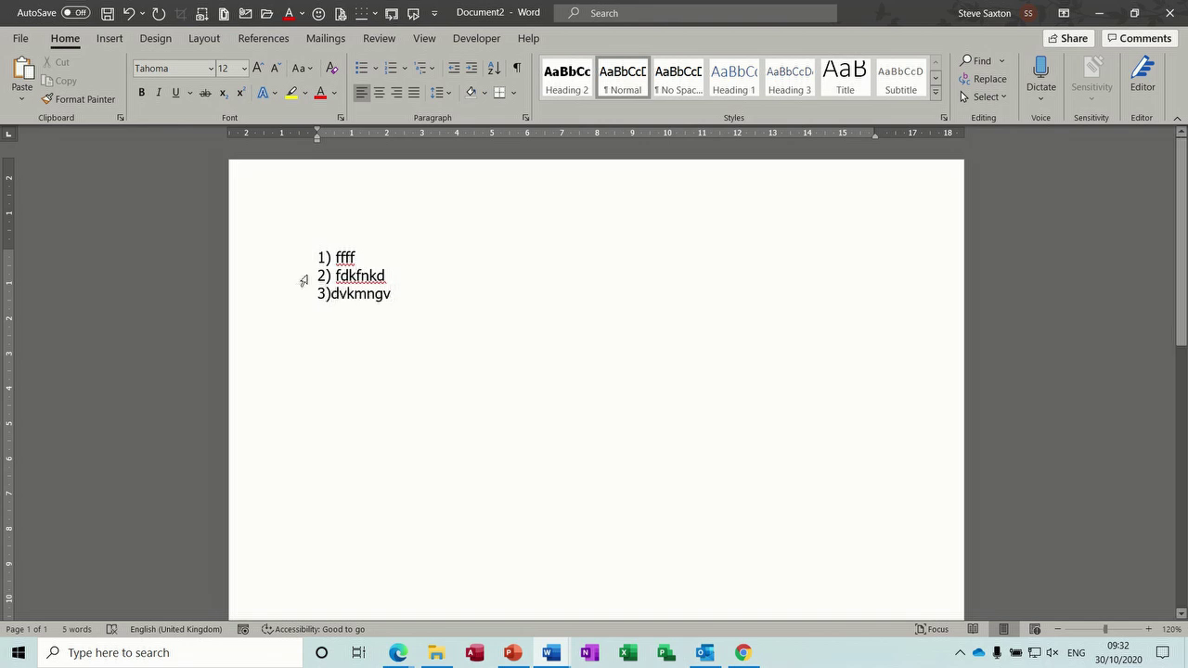
Delete the line "2) fdkfnkd" and insert a space after "3)" on the last line
left_click(290, 282)
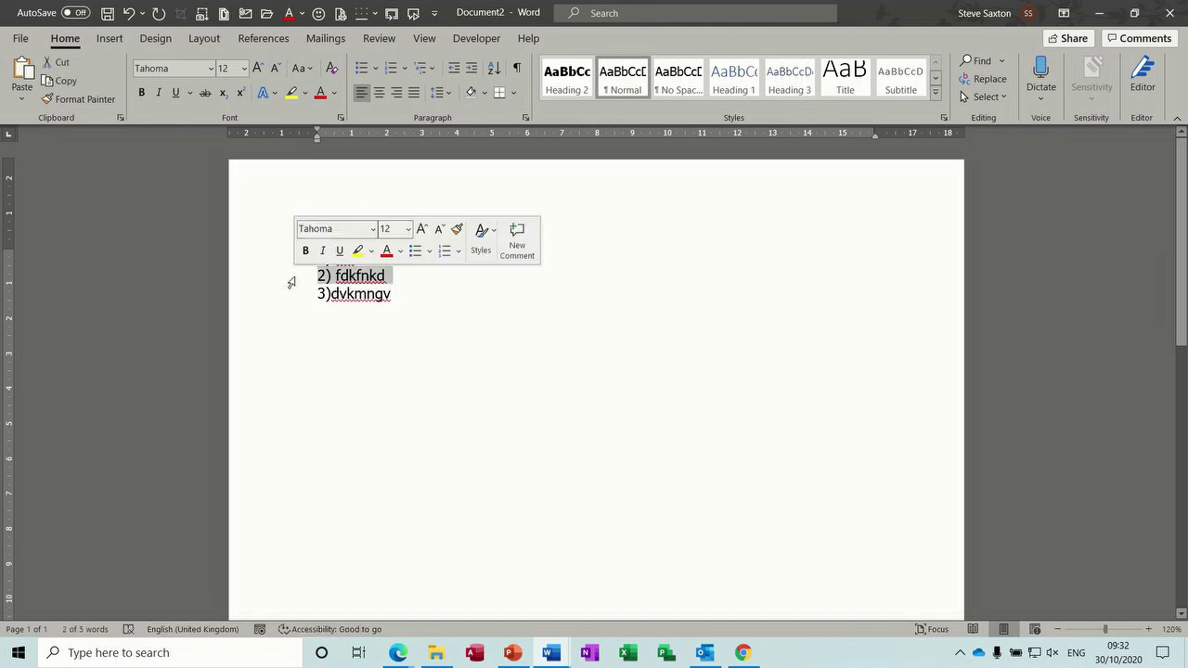
key("Delete")
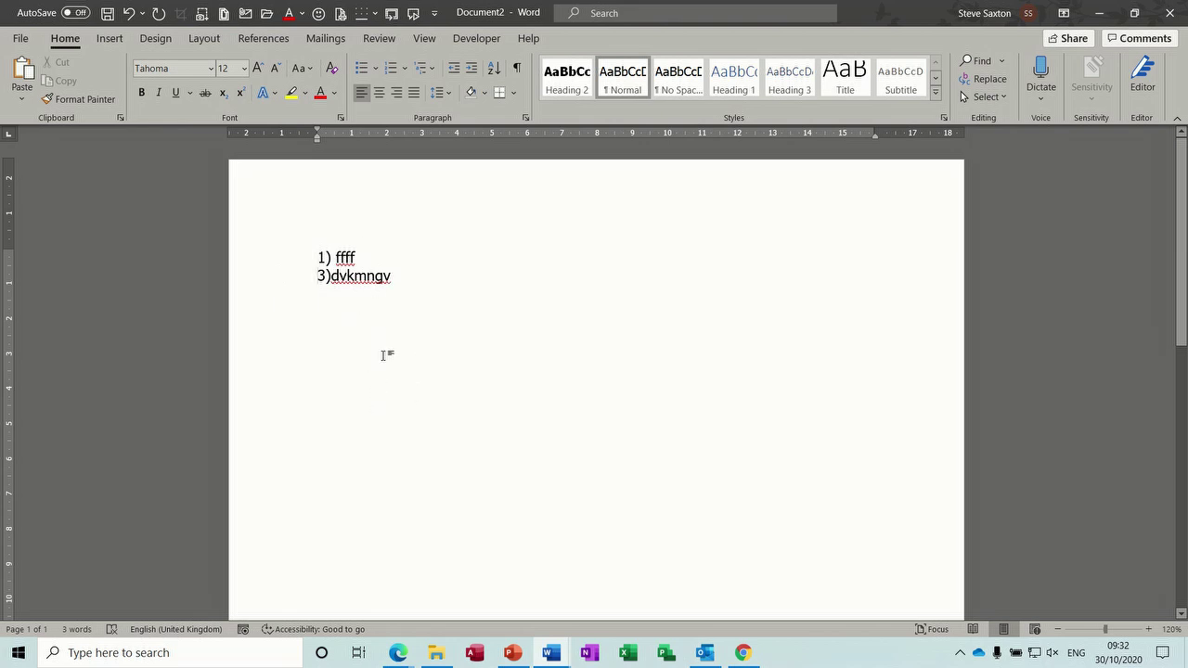
left_click(331, 275)
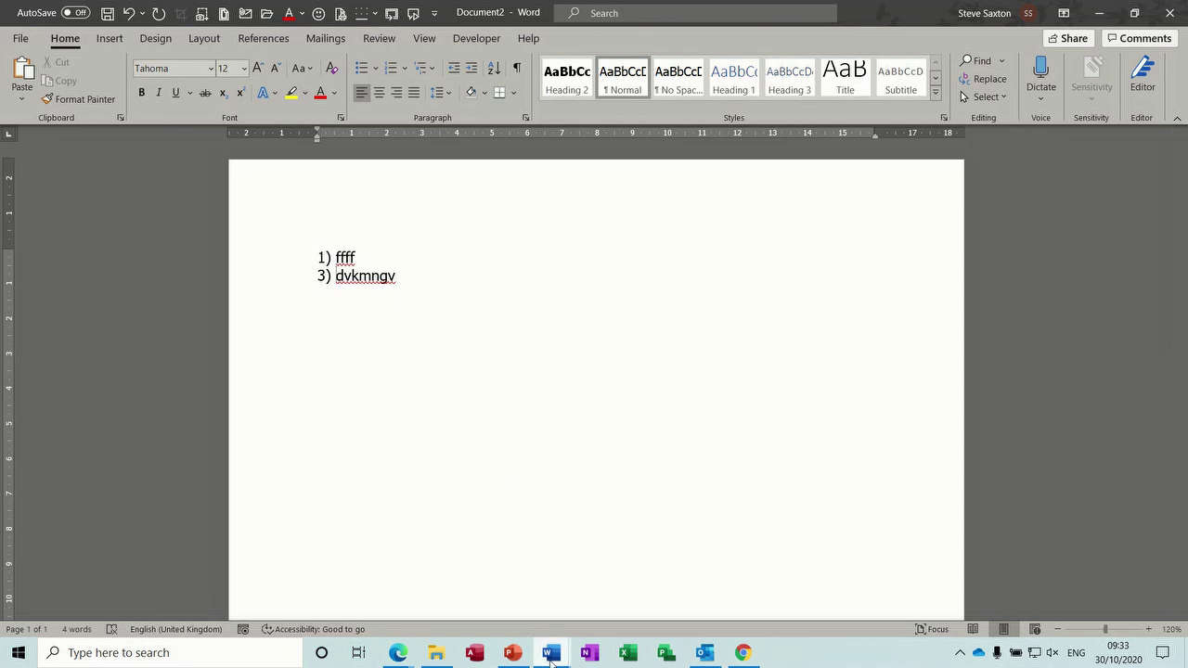
In the Indent 2020 document, join the line starting "were less artistic" to the first body paragraph and save the document
mouse_move(553, 659)
left_click(475, 595)
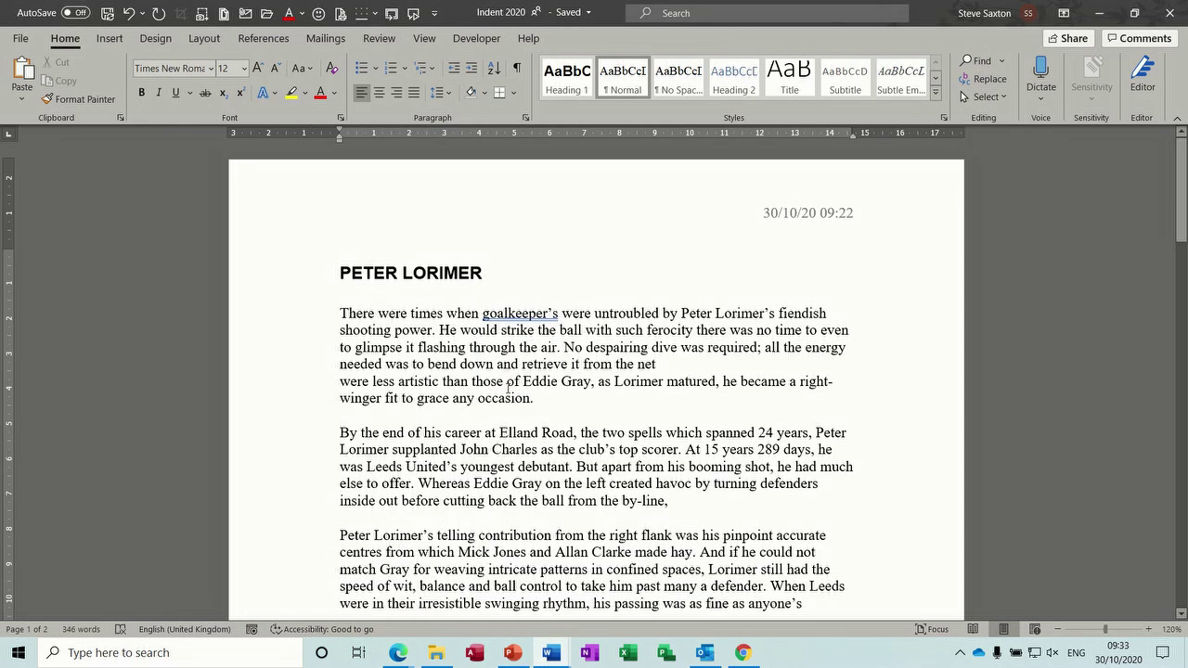
triple_click(278, 327)
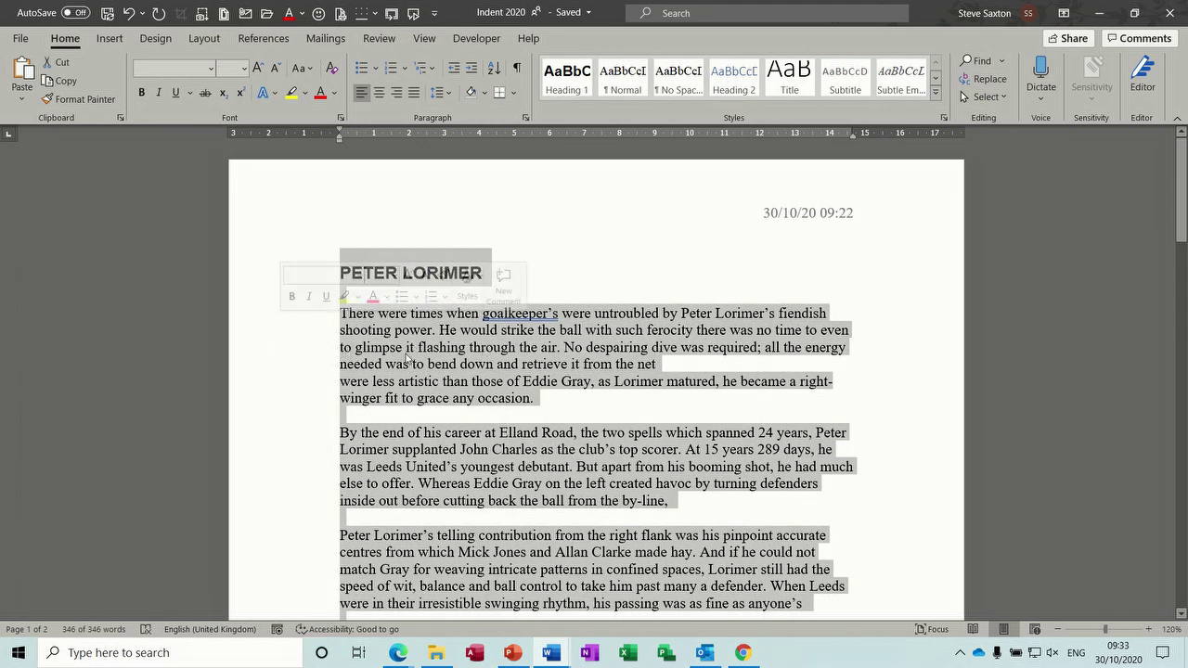
double_click(296, 358)
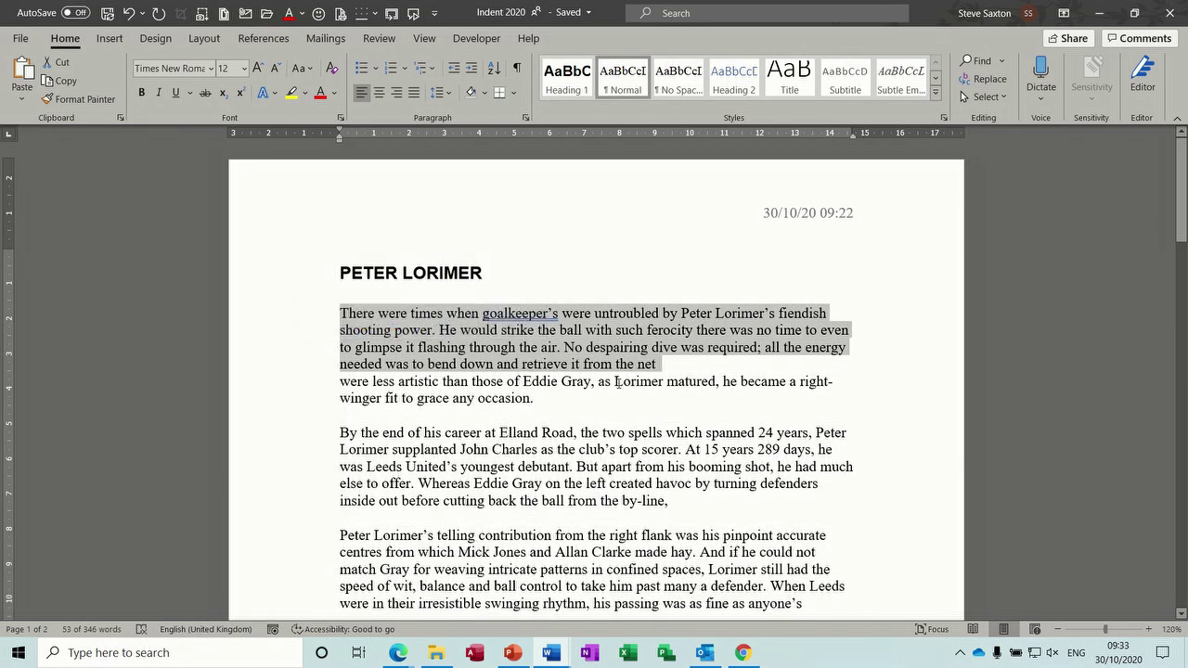
left_click(675, 371)
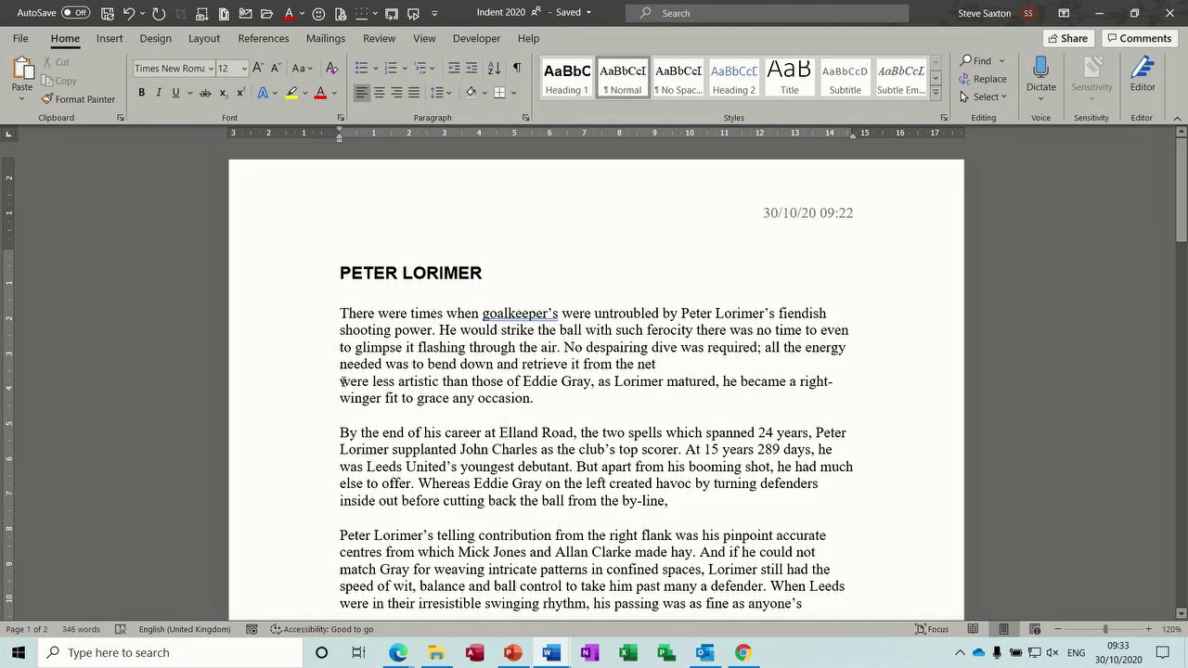
key("Delete")
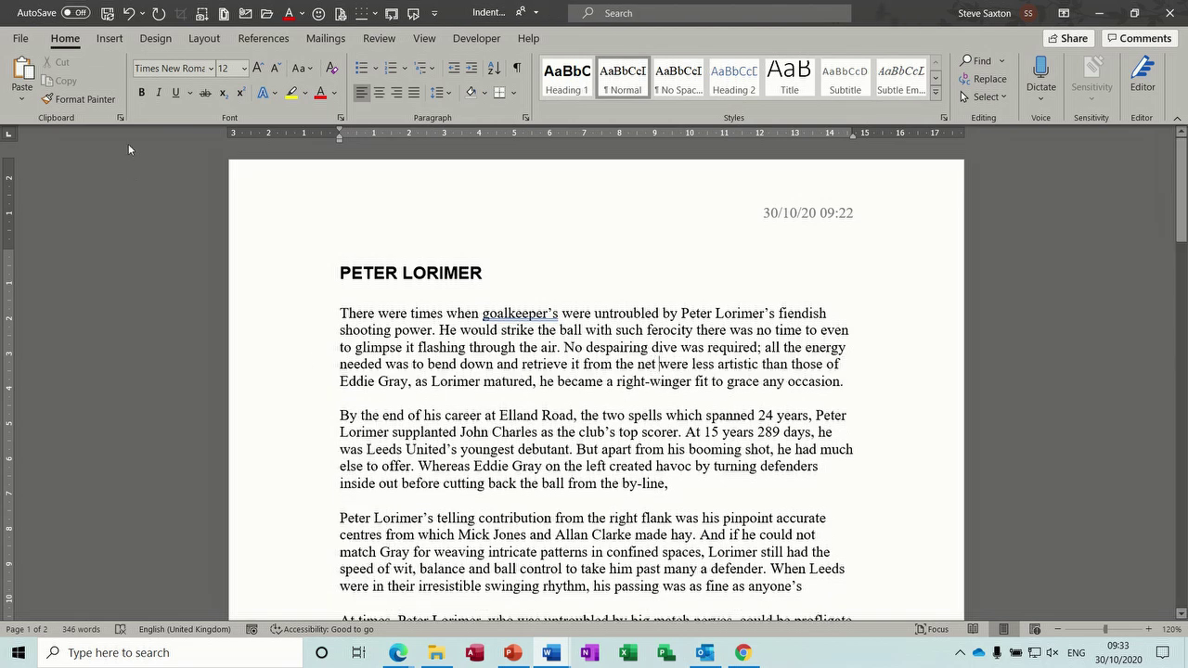
left_click(108, 13)
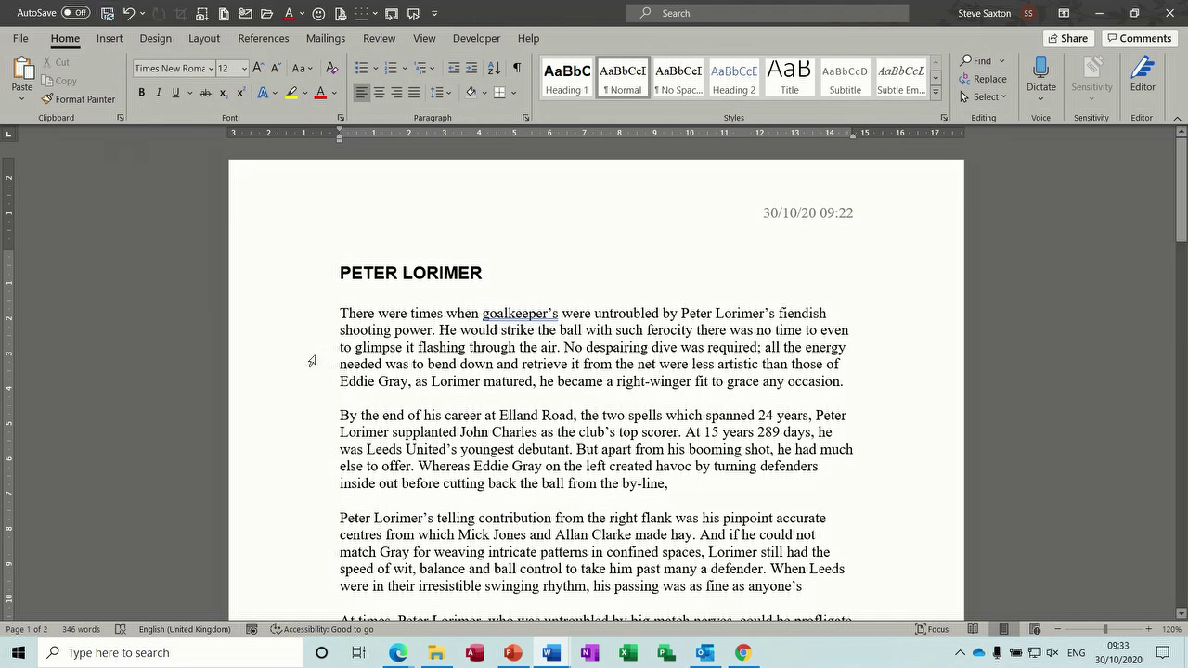
Apply the "1) a) i)" multilevel list to the whole document and remove the numbering from the heading
left_click(288, 316)
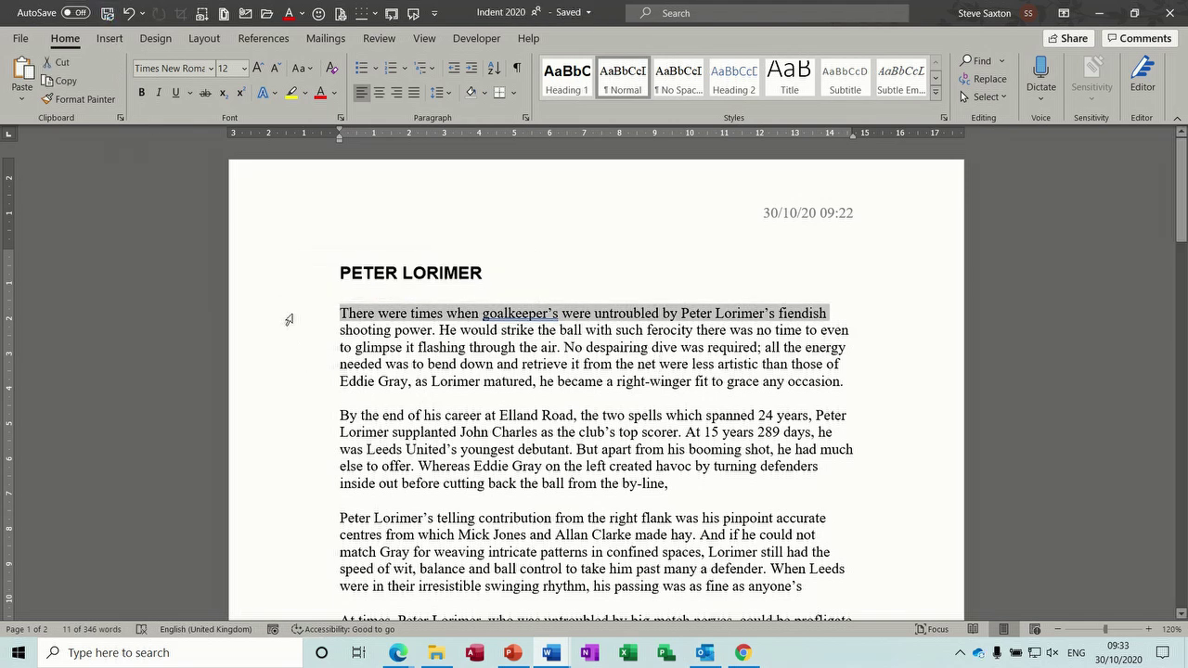
double_click(289, 319)
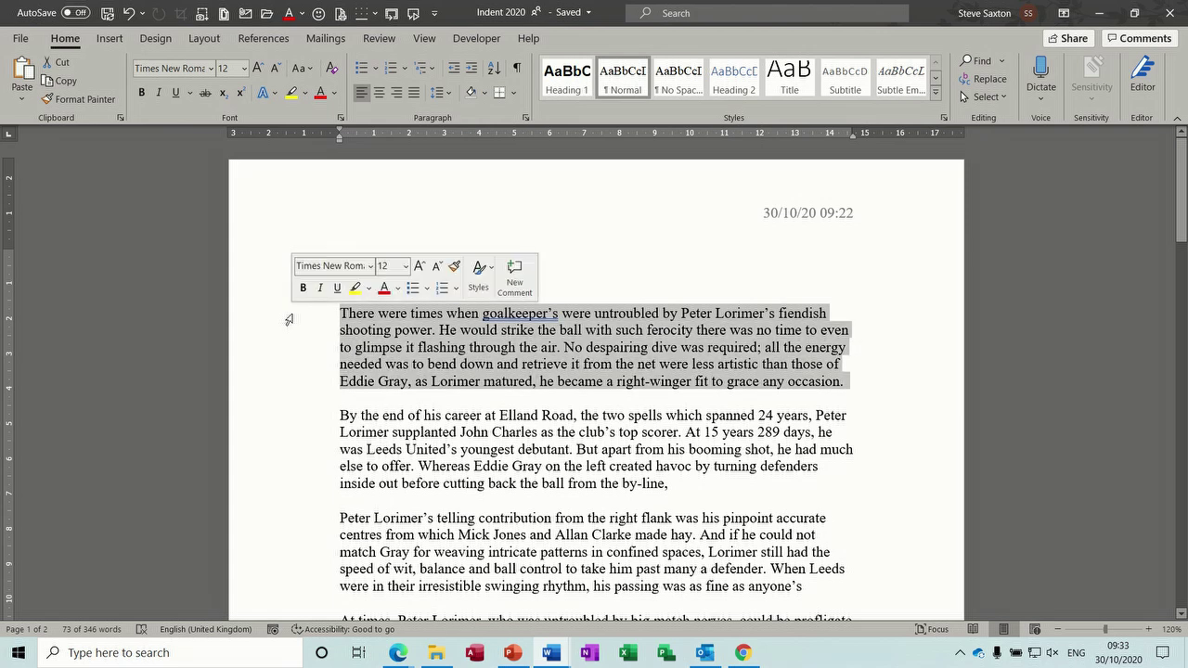
triple_click(288, 319)
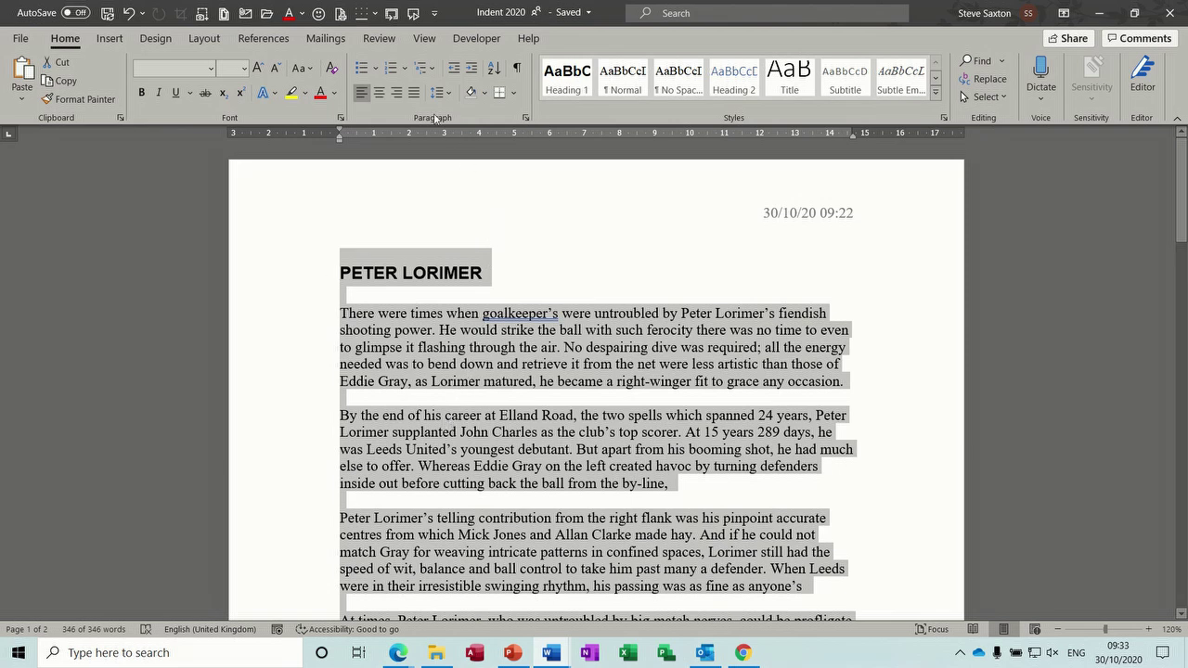
left_click(420, 68)
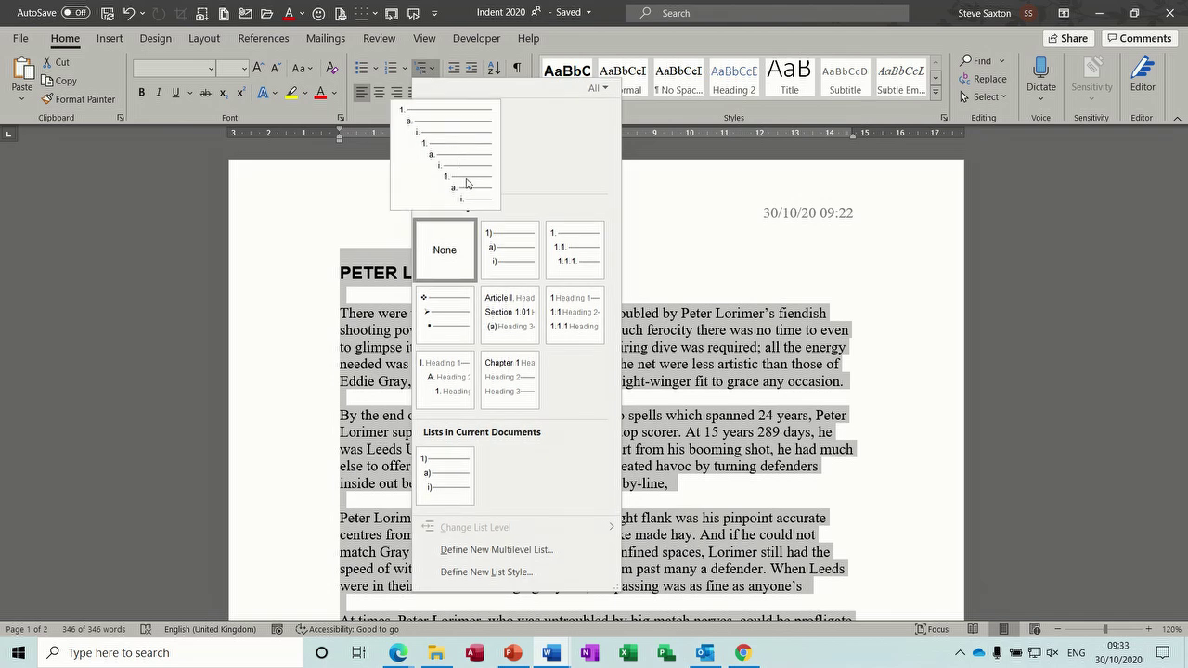
left_click(501, 259)
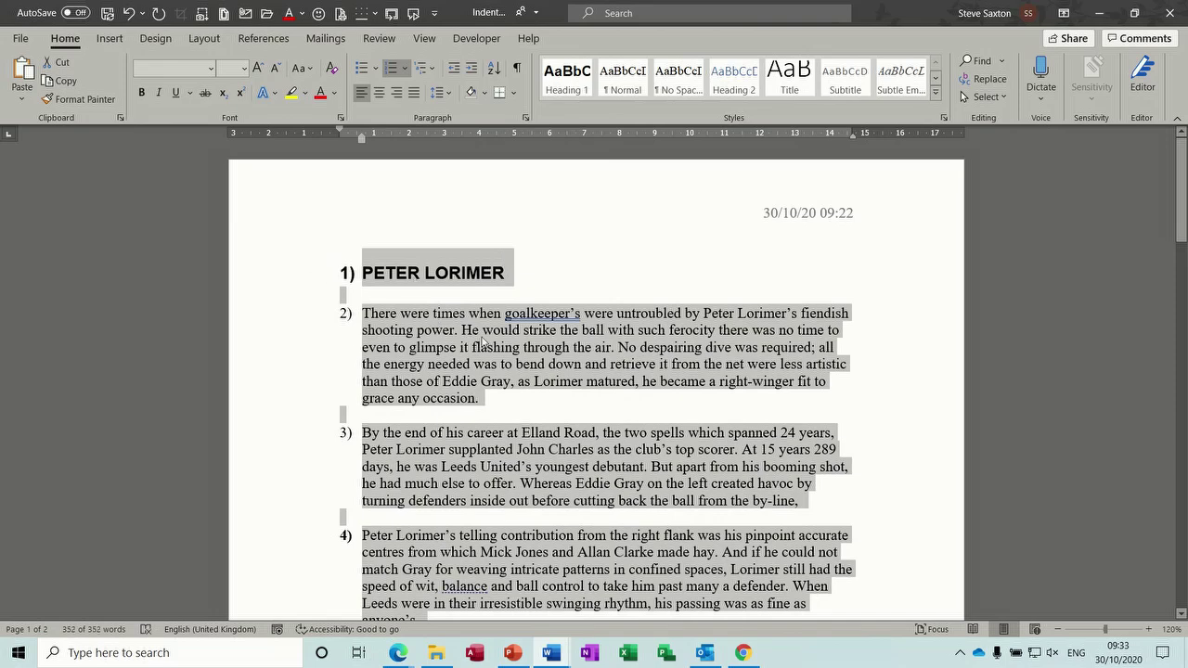
left_click(364, 272)
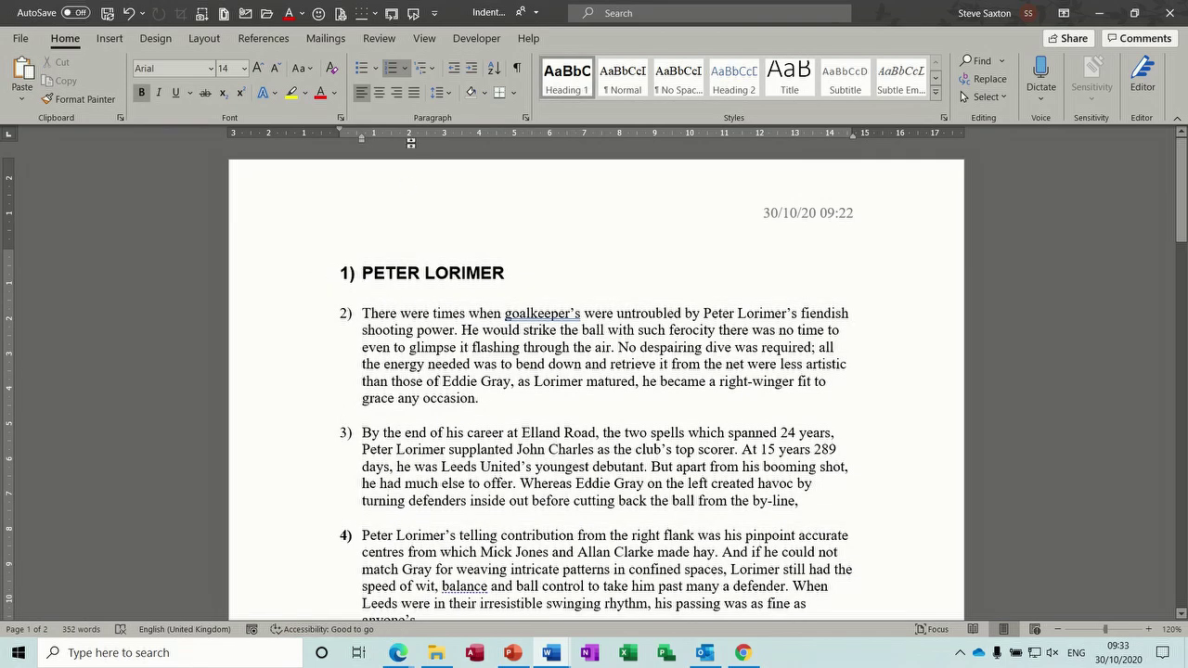
left_click(391, 74)
Demote the paragraphs starting "By the end of his career" and "Peter Lorimer's telling contribution" to second-level items a) and b)
left_click(362, 433)
key("Tab")
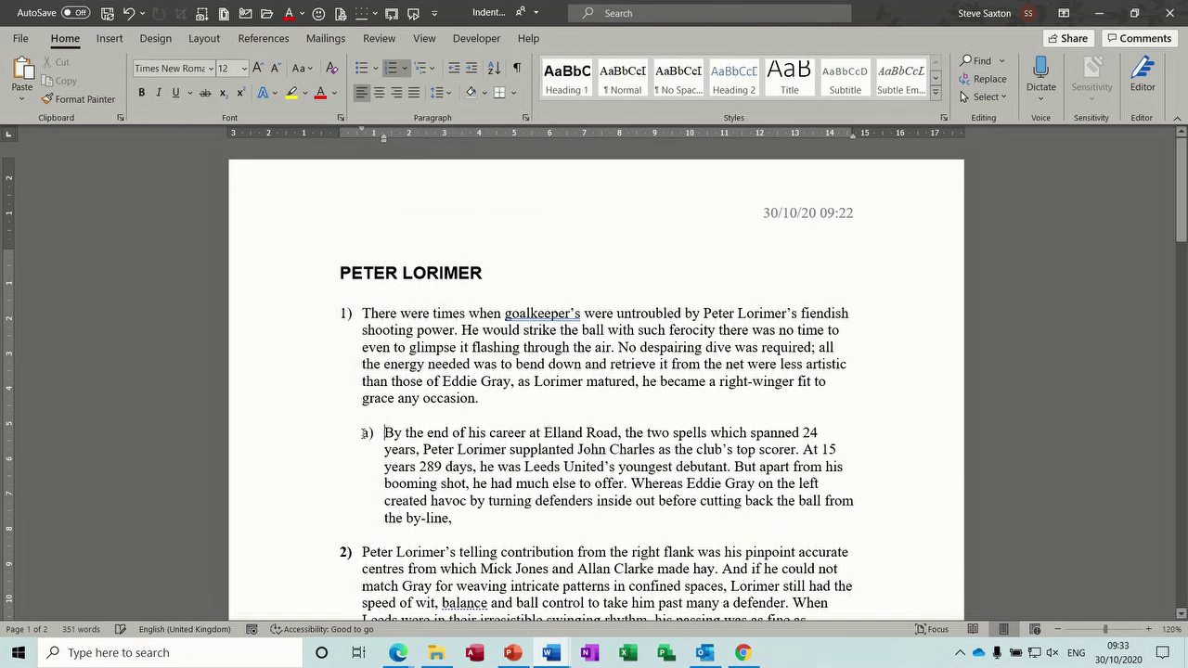
left_click(360, 550)
key("Tab")
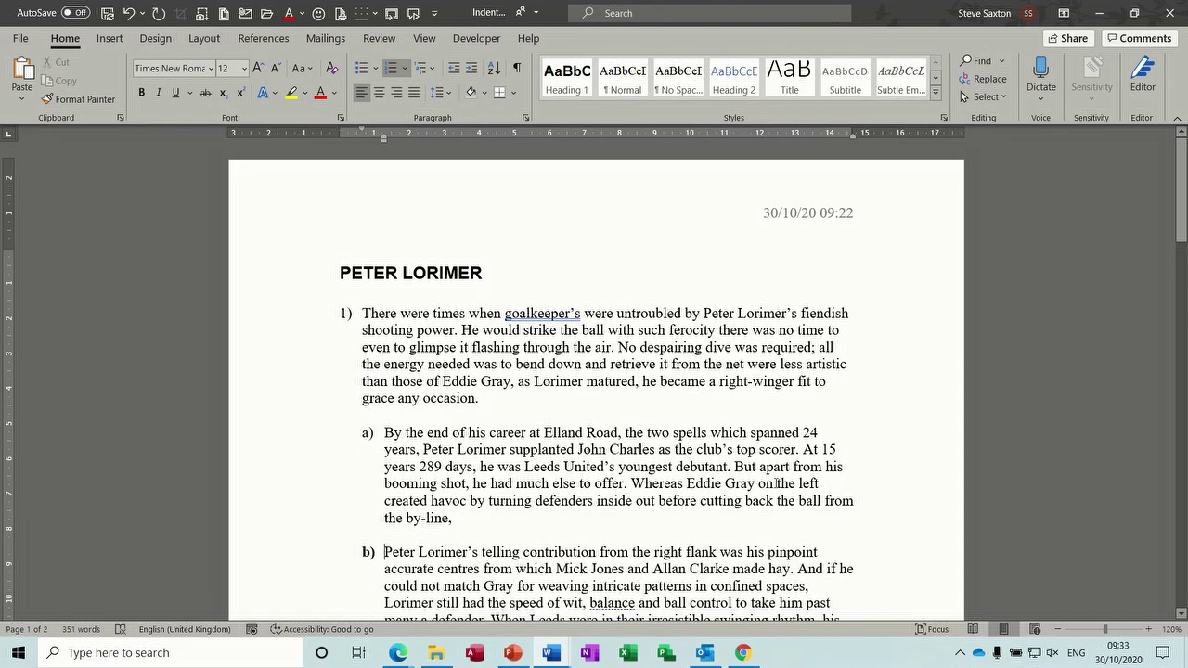
In a new multilevel list definition based on item b), set the level 2 number font style to Regular
left_click_drag(1182, 207, 1184, 247)
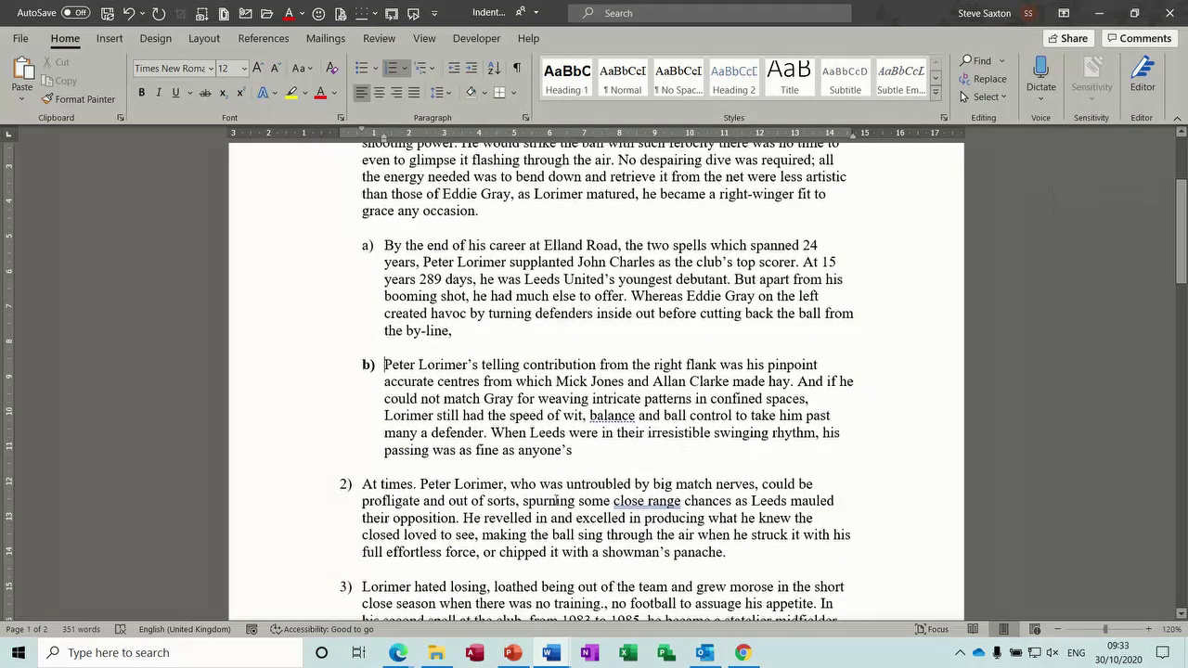
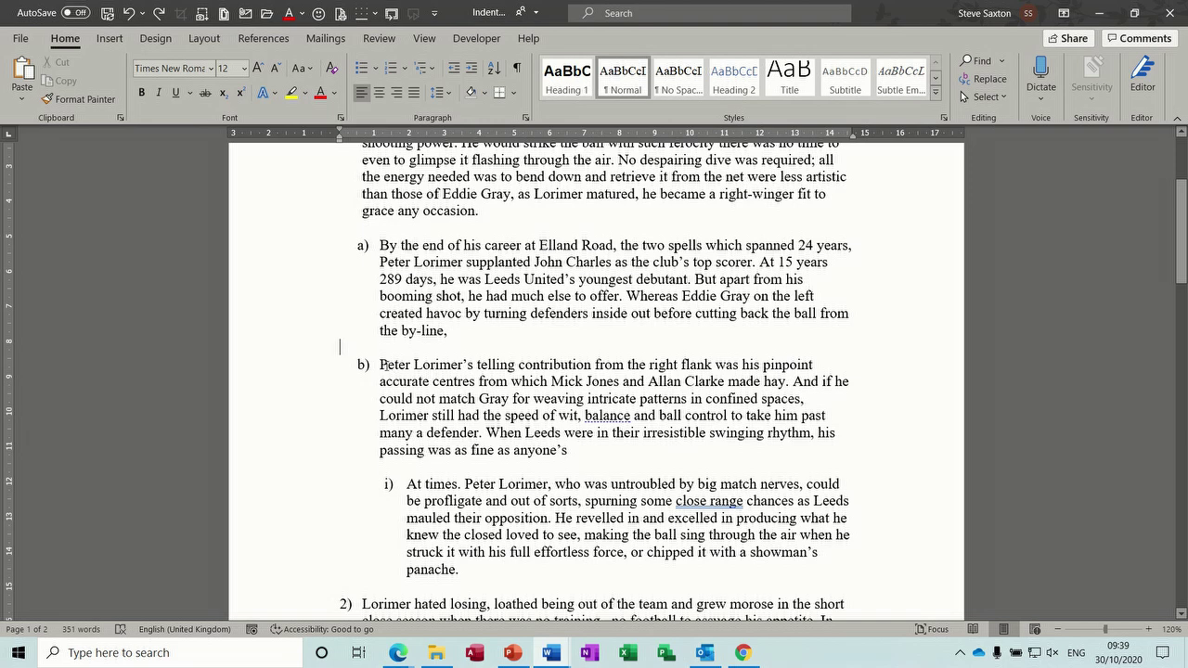
left_click(363, 364)
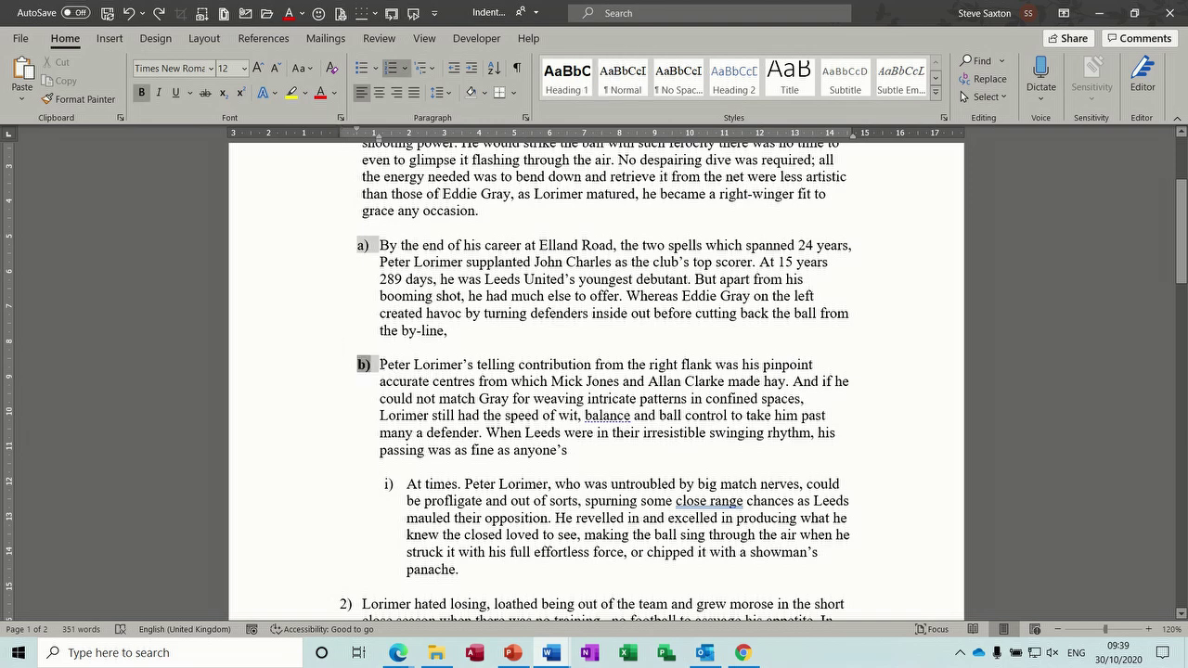
left_click(382, 364)
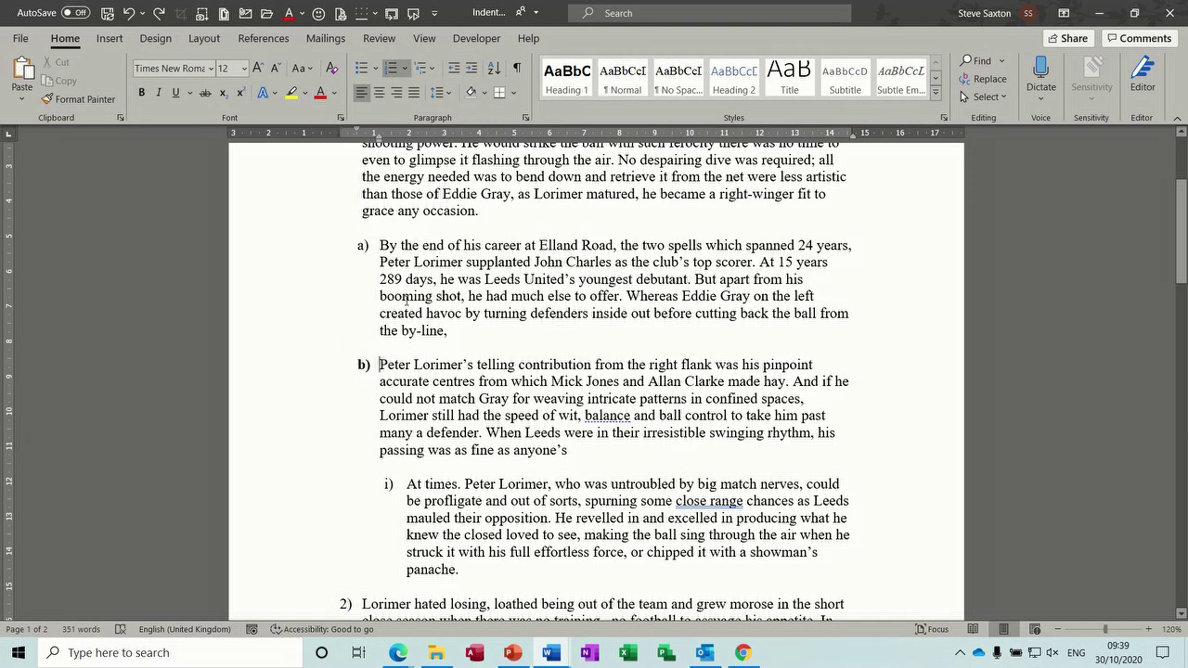
left_click(434, 71)
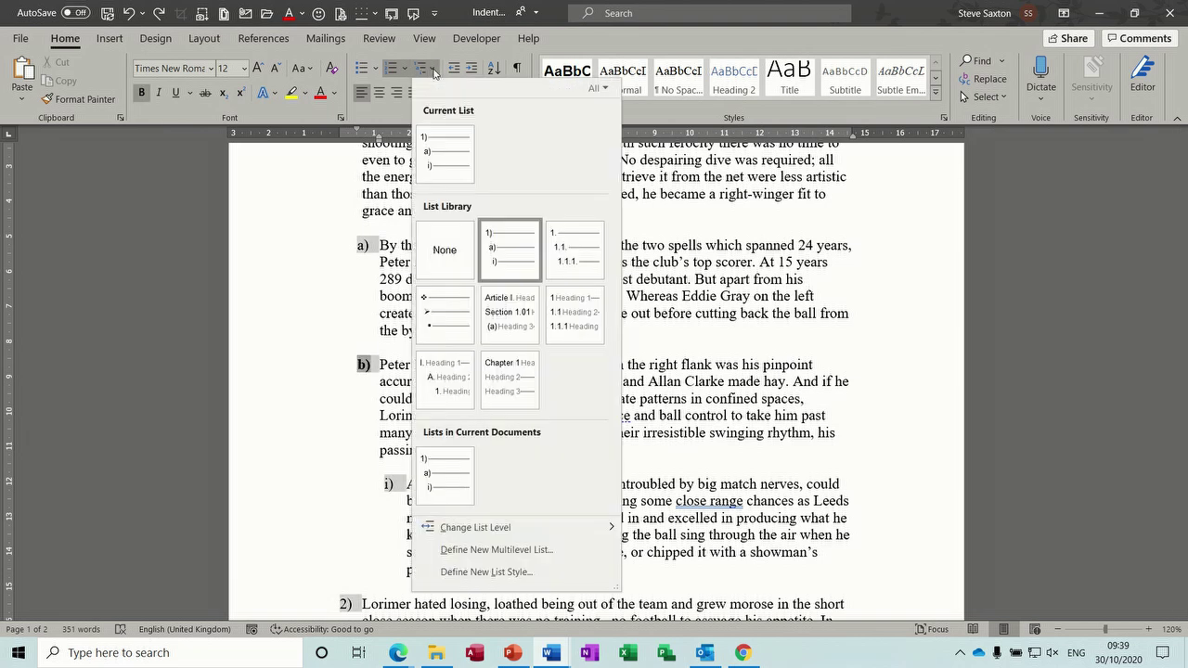
left_click(495, 551)
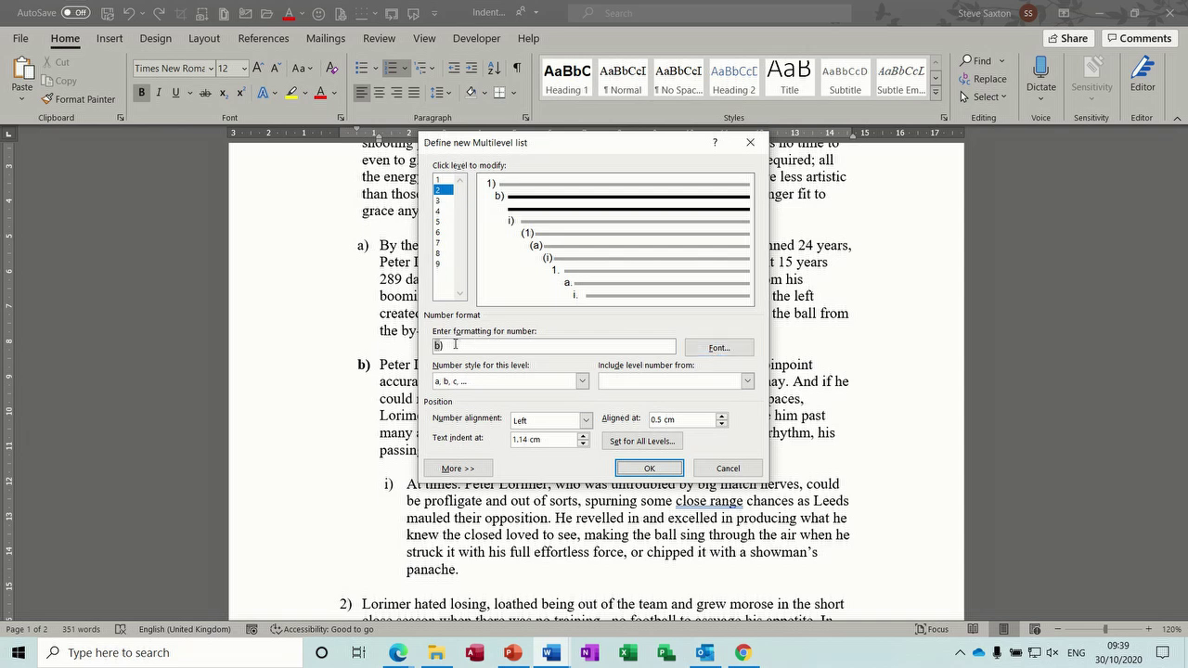
left_click(717, 351)
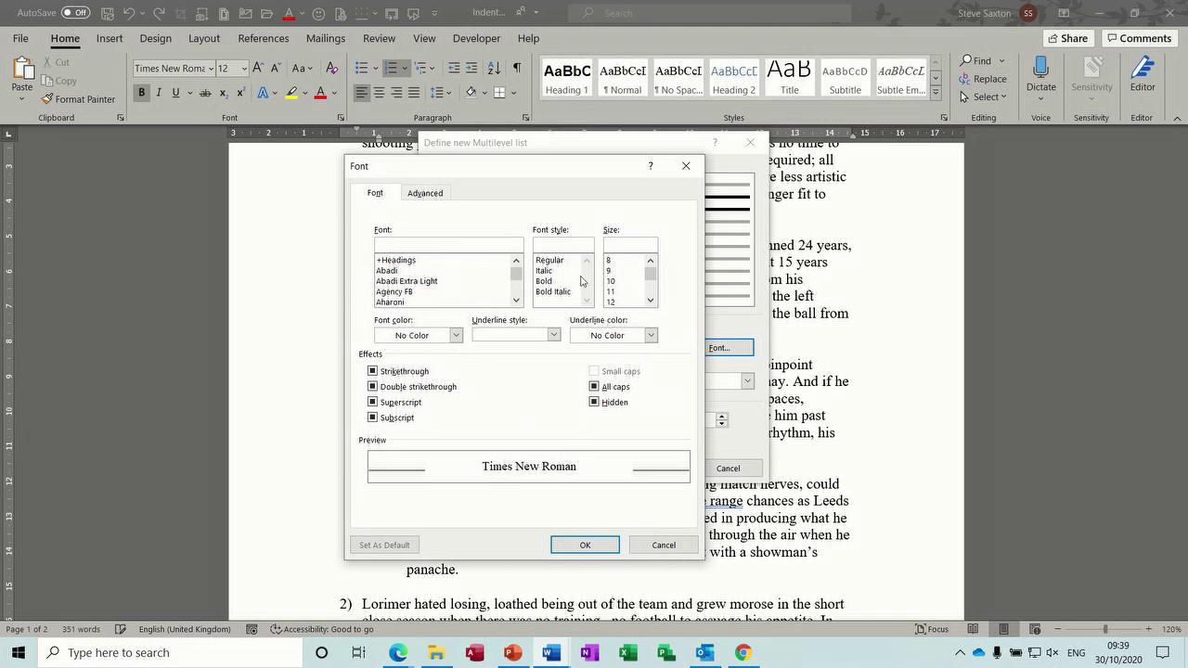
left_click(549, 261)
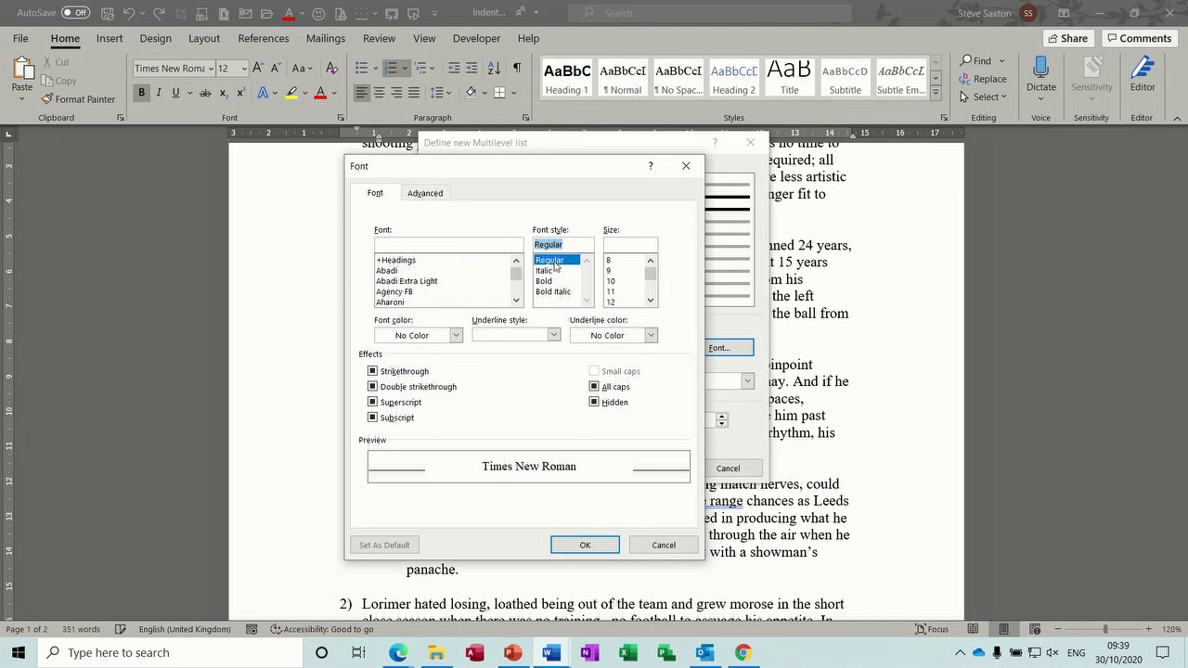
left_click(585, 545)
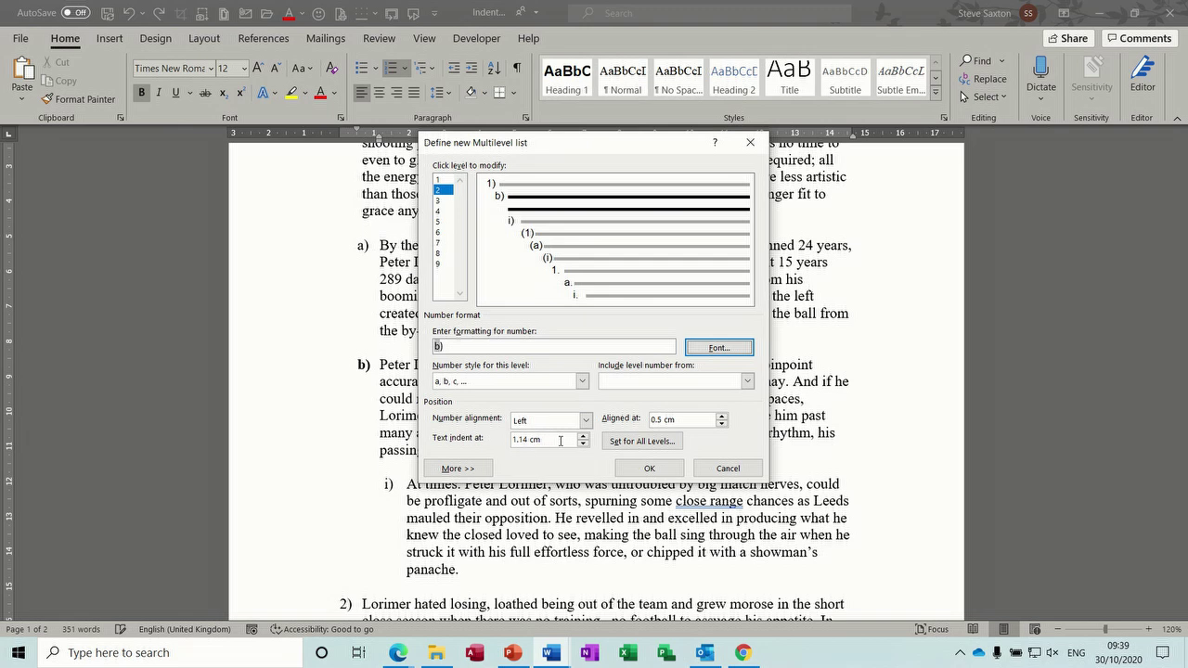
Check the number formats of levels 3, 5 and 1, and apply the new multilevel list definition
left_click(536, 223)
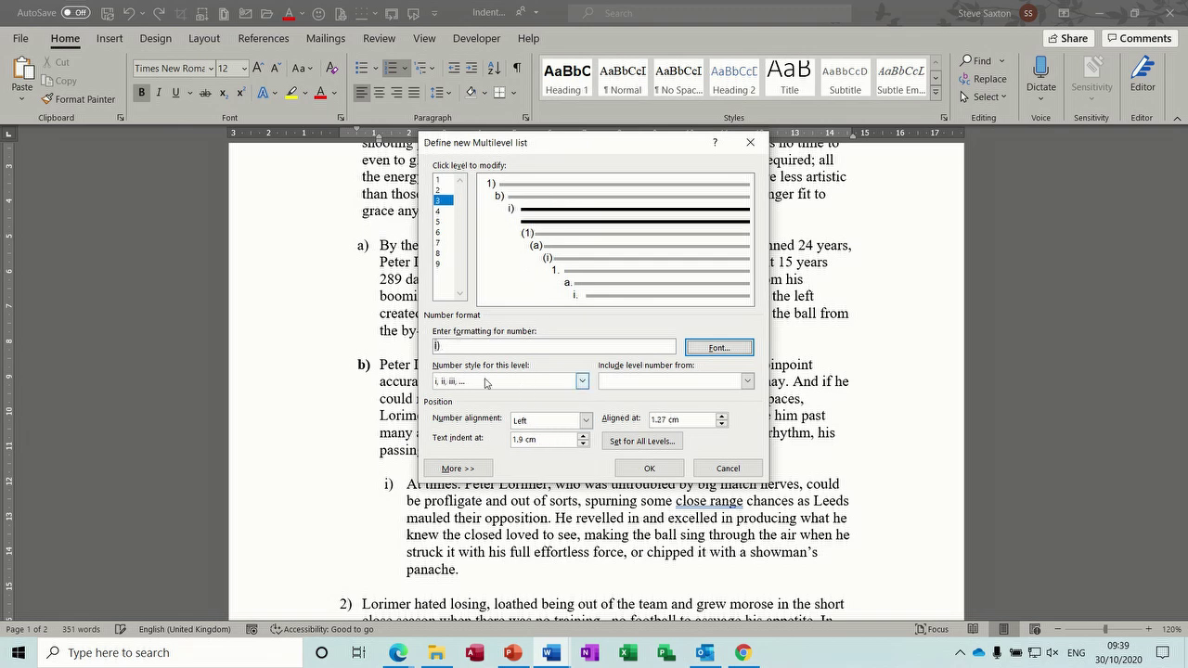
left_click(591, 249)
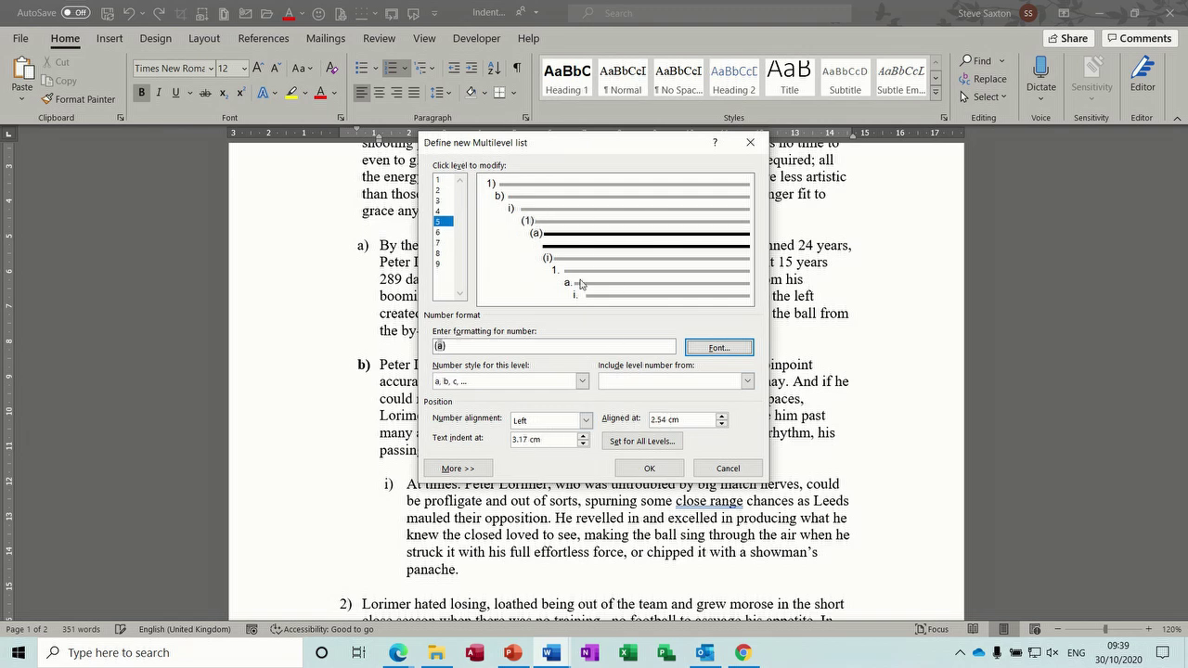
left_click(520, 186)
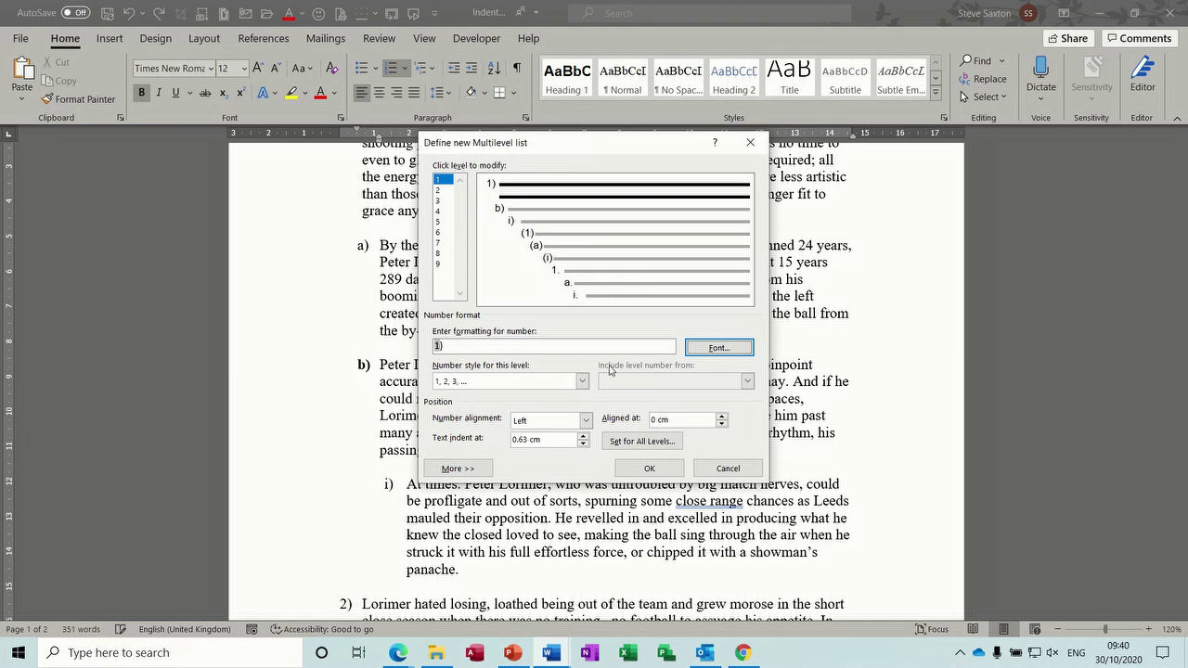
left_click(635, 469)
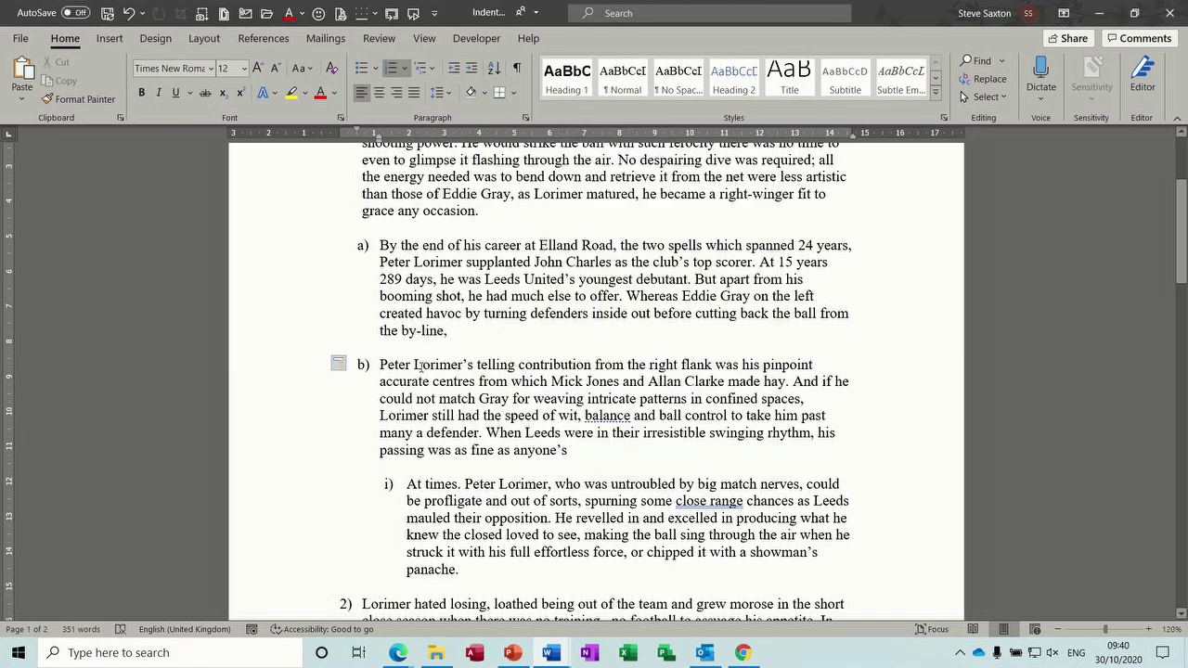
Change the list level of the paragraph starting "At times", ending with it as first-level item 2)
left_click(408, 484)
key("Tab")
key("shift+Tab")
key("shift+Tab")
key("shift+Tab")
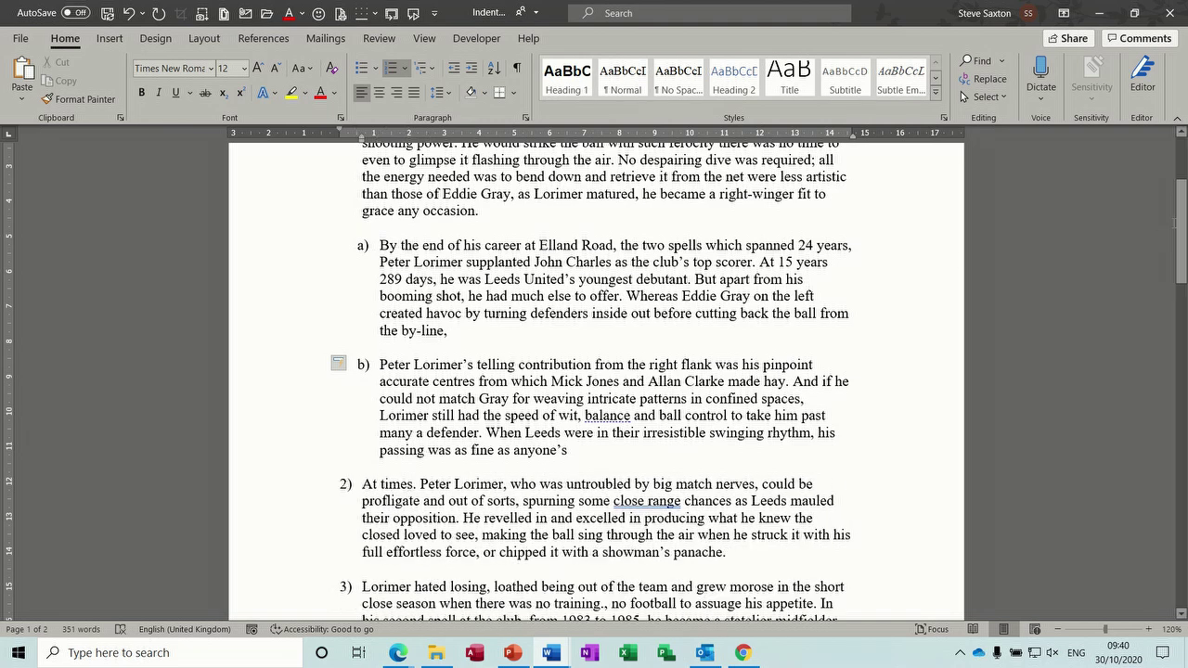
Demote the paragraphs starting "Lorimer hated losing" and "At times" to second-level list items
left_click_drag(1180, 222, 1180, 281)
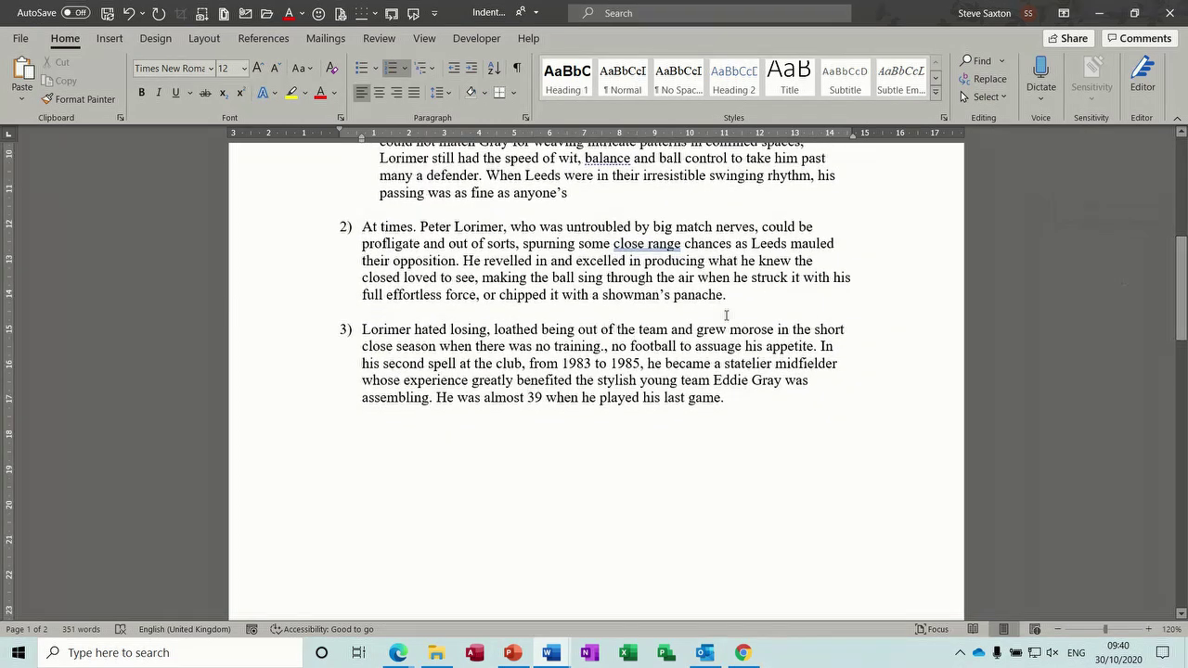
key("ctrl+Down")
key("Tab")
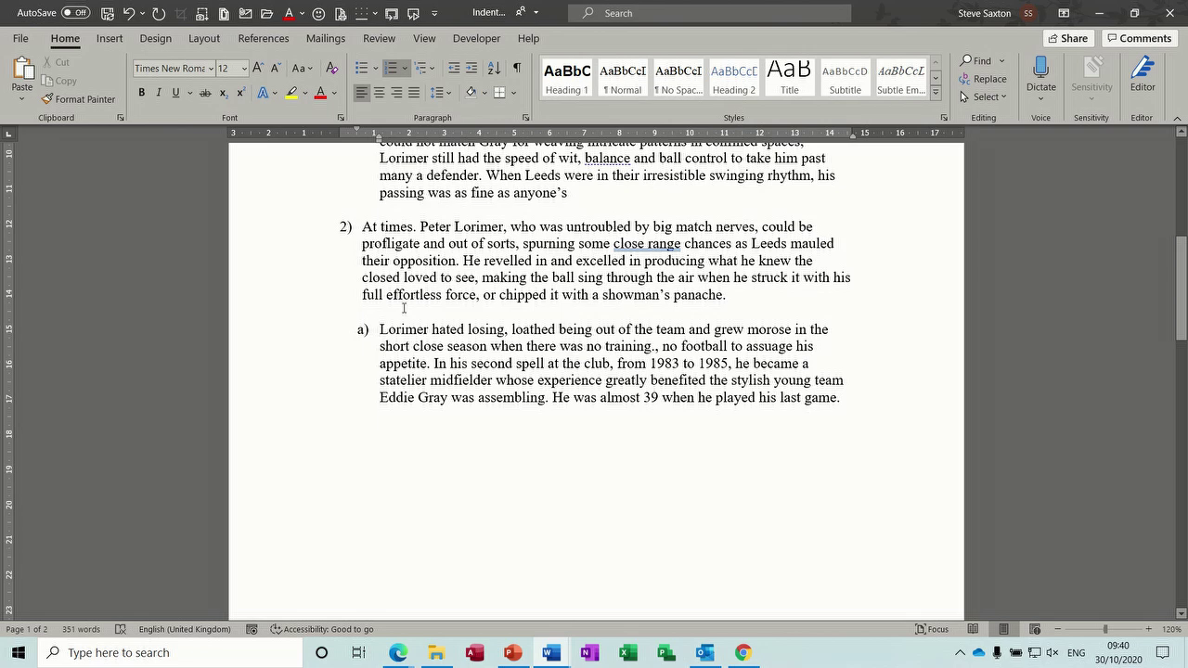
left_click(363, 226)
key("Tab")
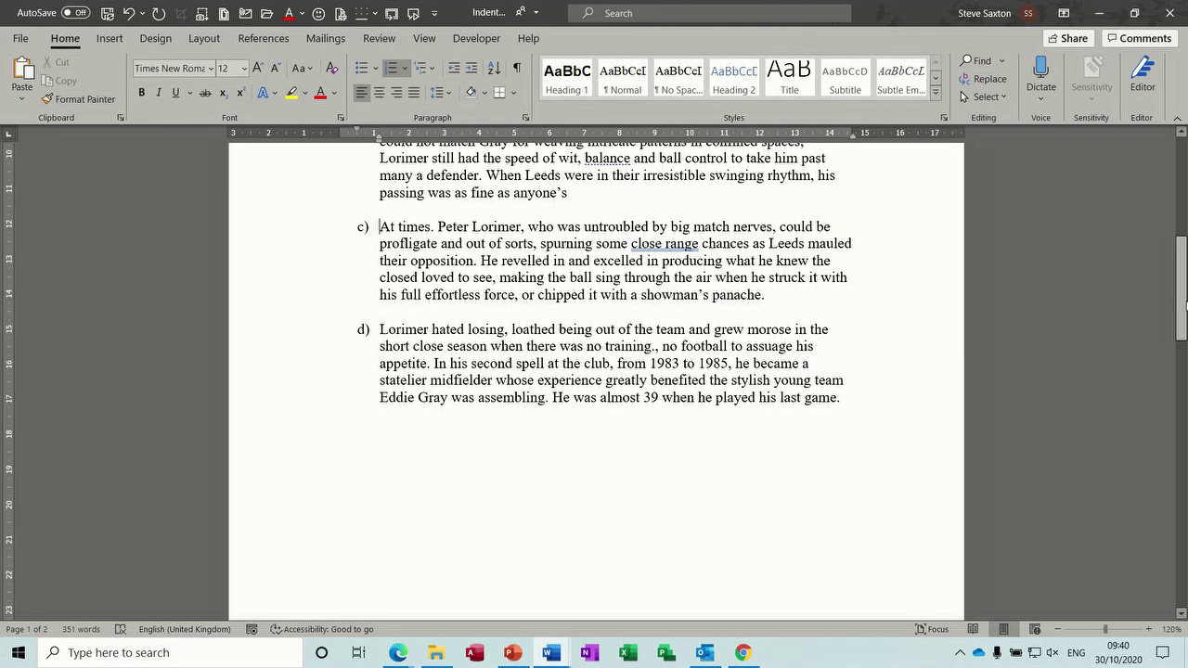
Try to remove the multilevel list from the whole document, heading included, by applying the None list format
left_click_drag(1184, 303, 1184, 210)
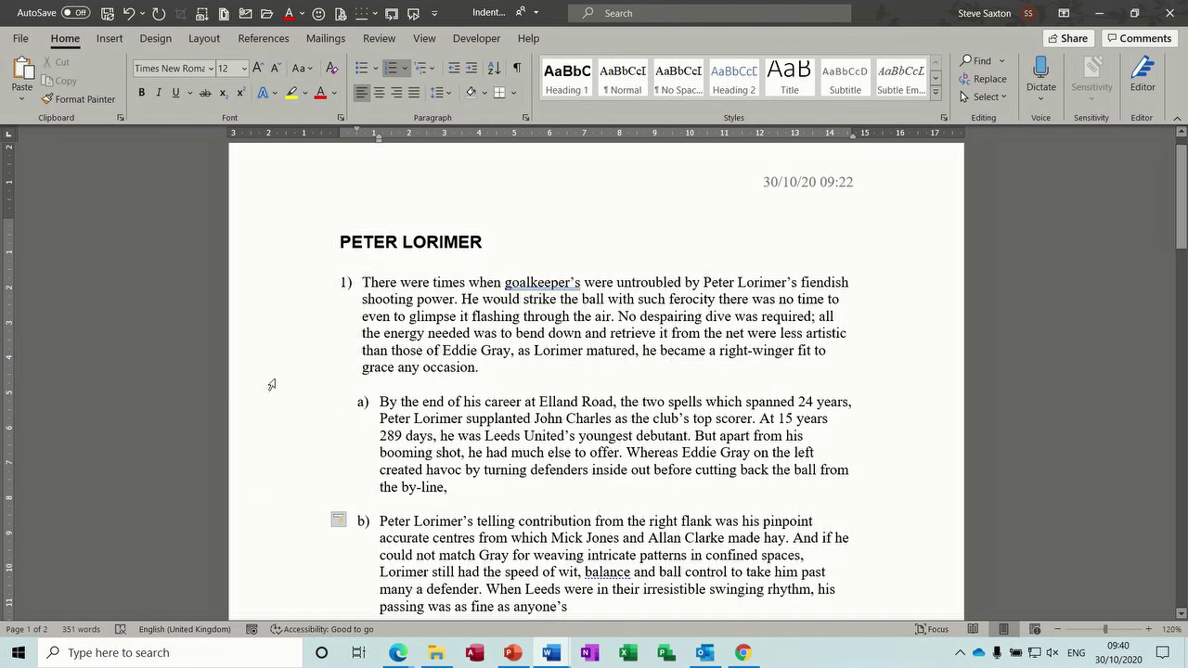
triple_click(256, 322)
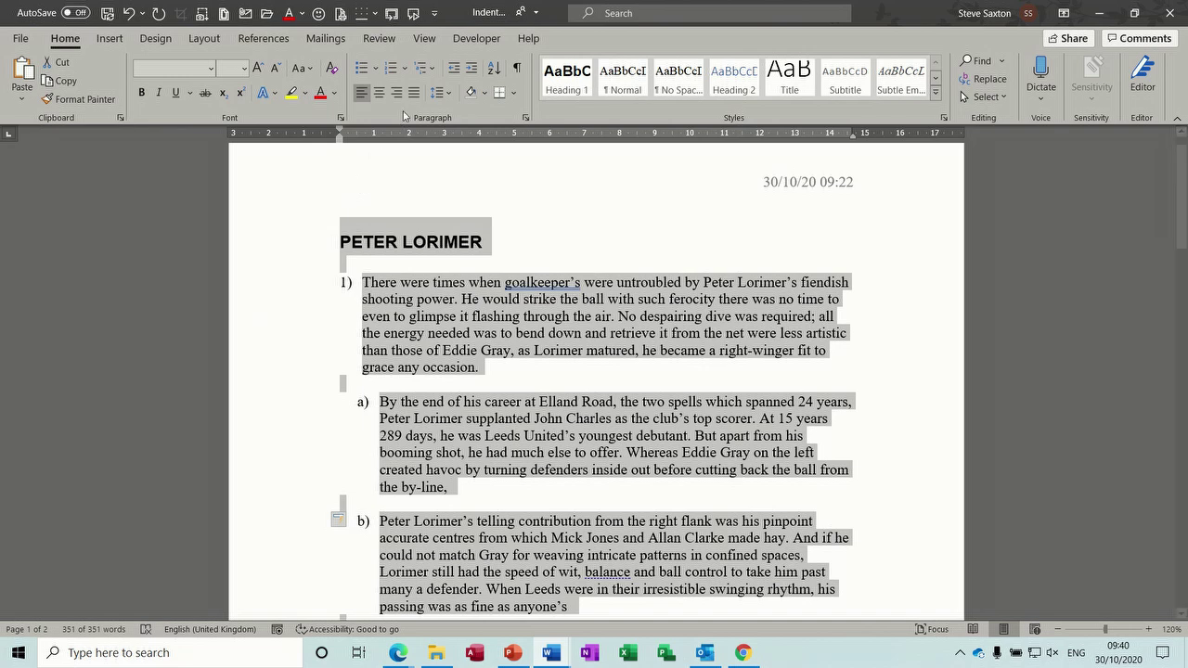
left_click(436, 74)
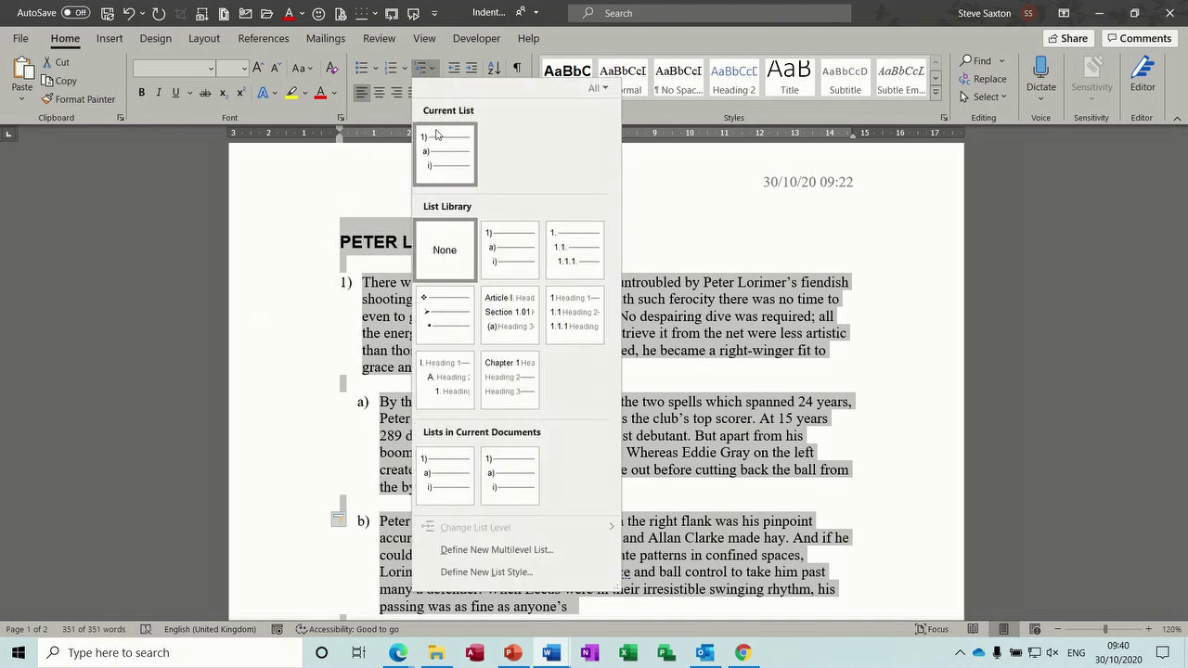
left_click(444, 254)
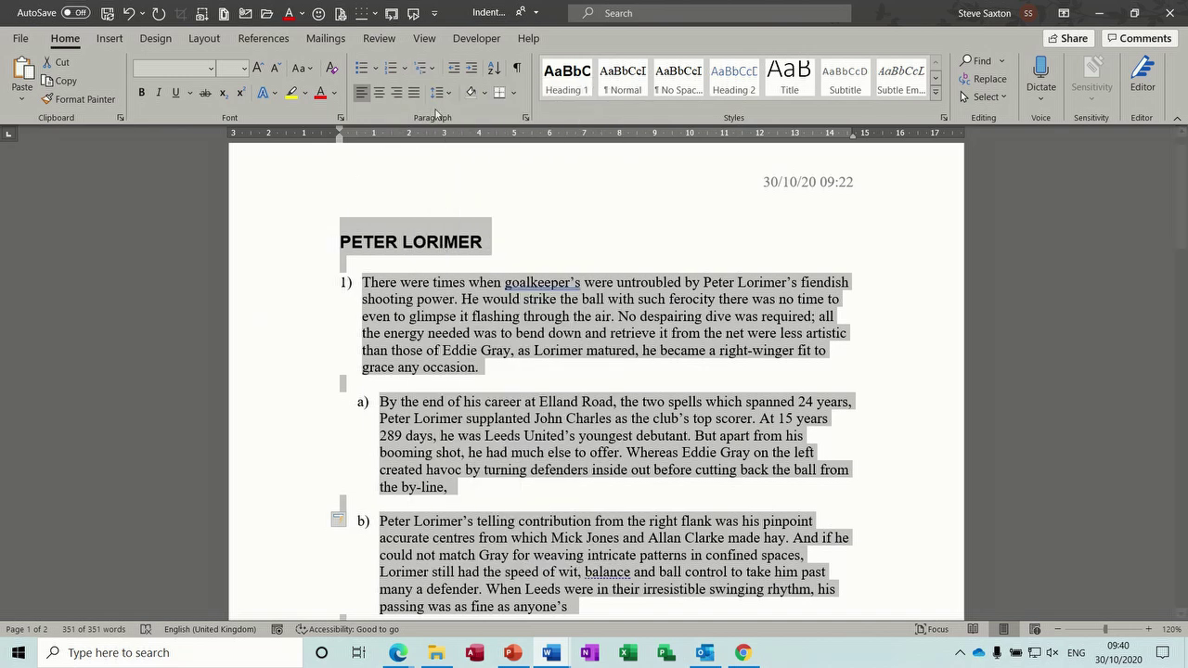
Remove the numbering and the remaining left indent from the body paragraphs below the heading
left_click(312, 256)
left_click_drag(291, 283, 292, 367)
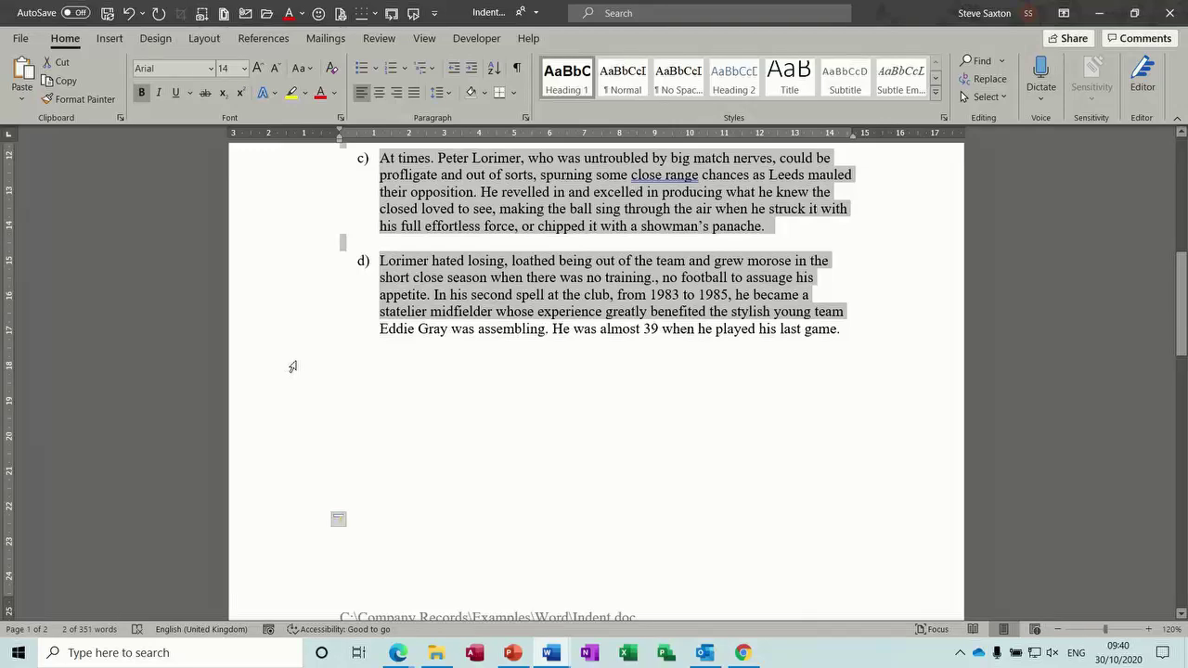
left_click(391, 68)
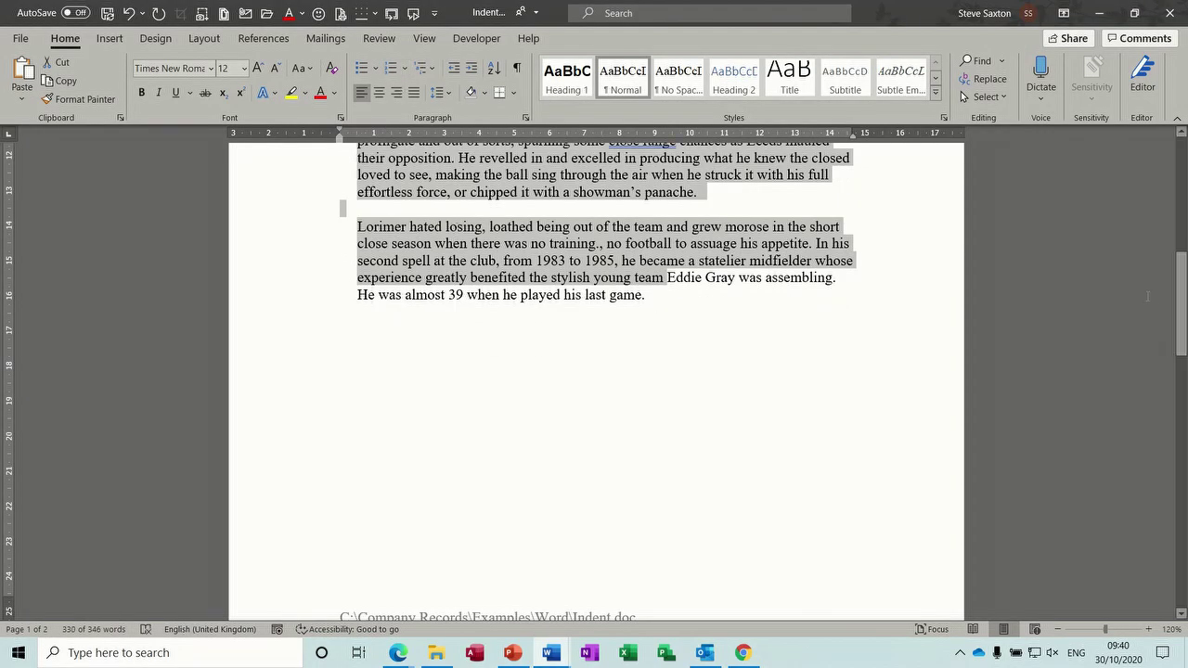
left_click_drag(1182, 306, 1181, 190)
key("ctrl+shift+m")
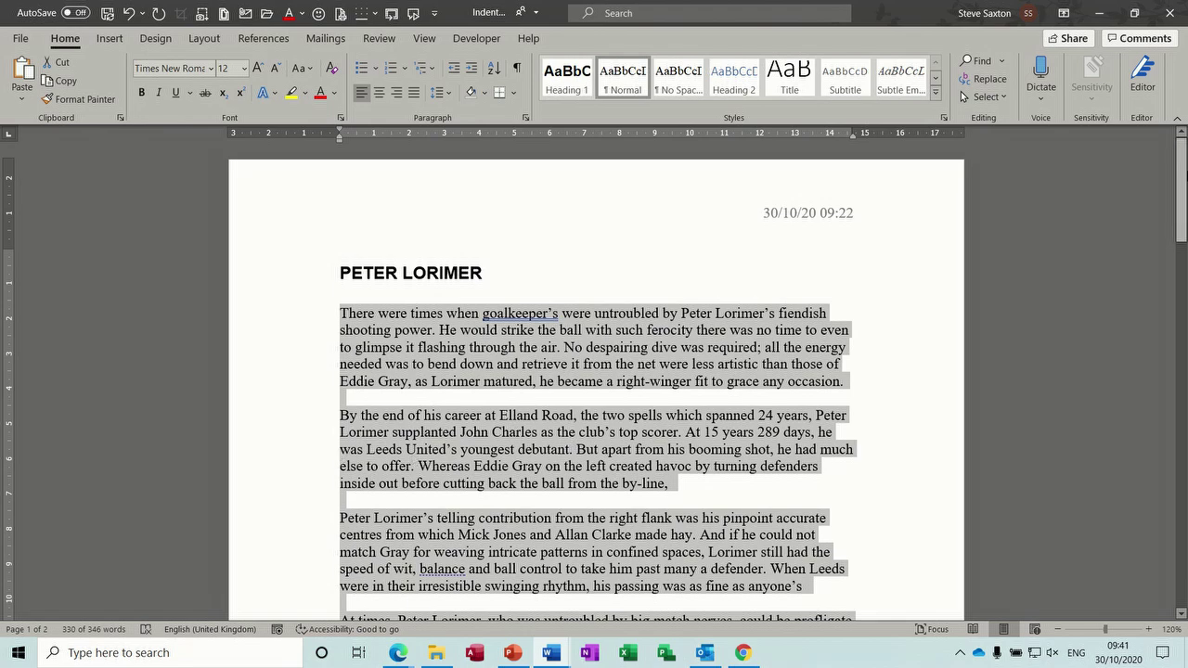
Close the Indent 2020 document without saving the changes
left_click_drag(1183, 170, 1183, 197)
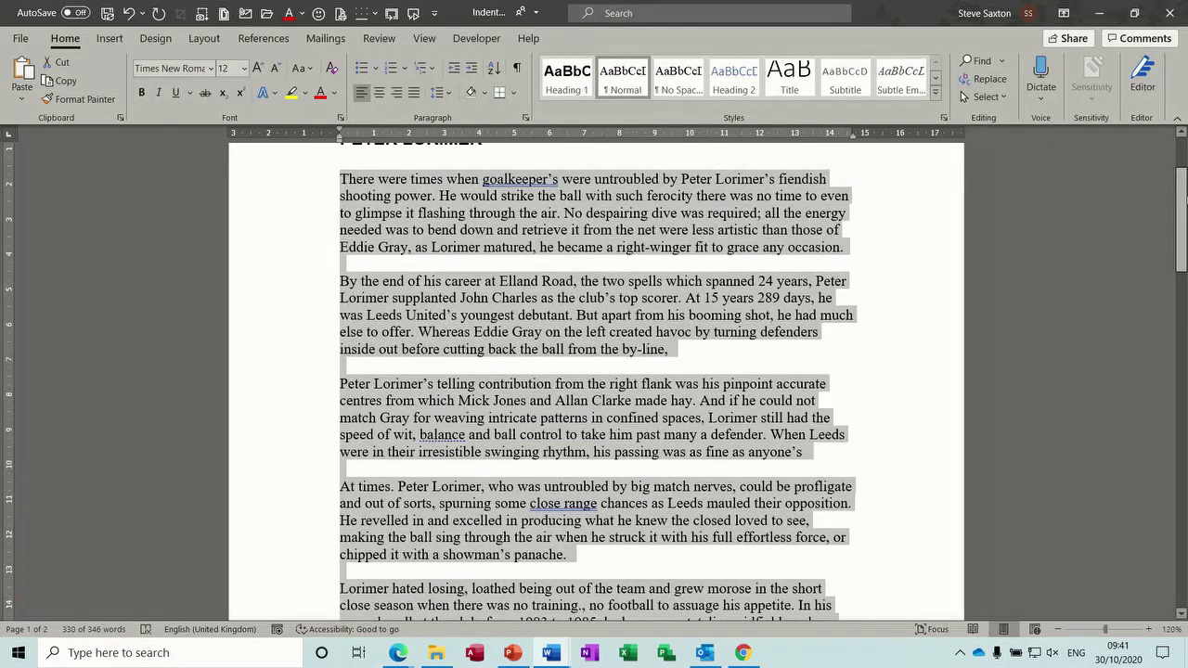
key("alt+F4")
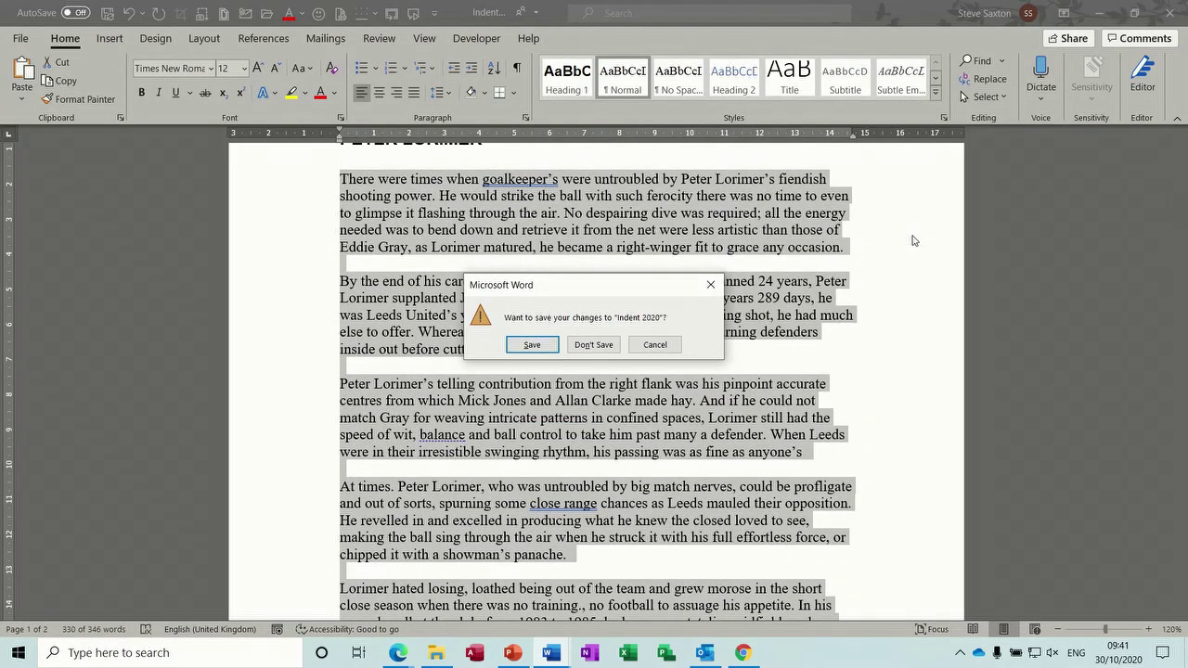
left_click(599, 344)
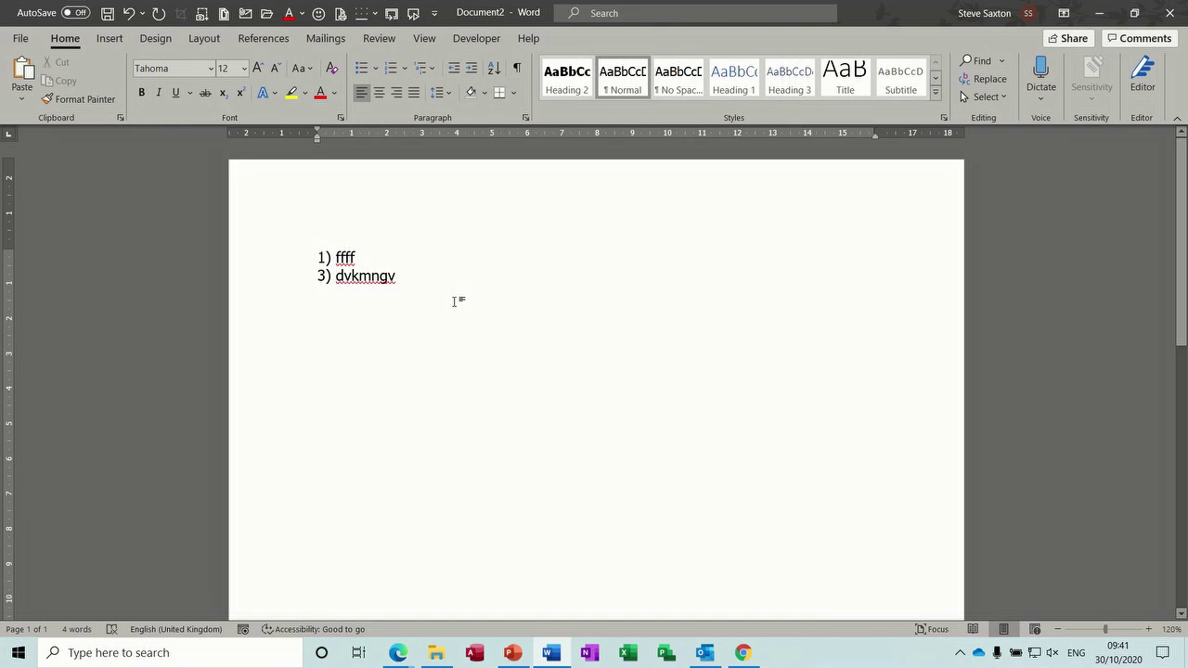
Delete the lines "1) ffff" and "3) dvkmngv" to empty Document2
left_click_drag(411, 286, 304, 252)
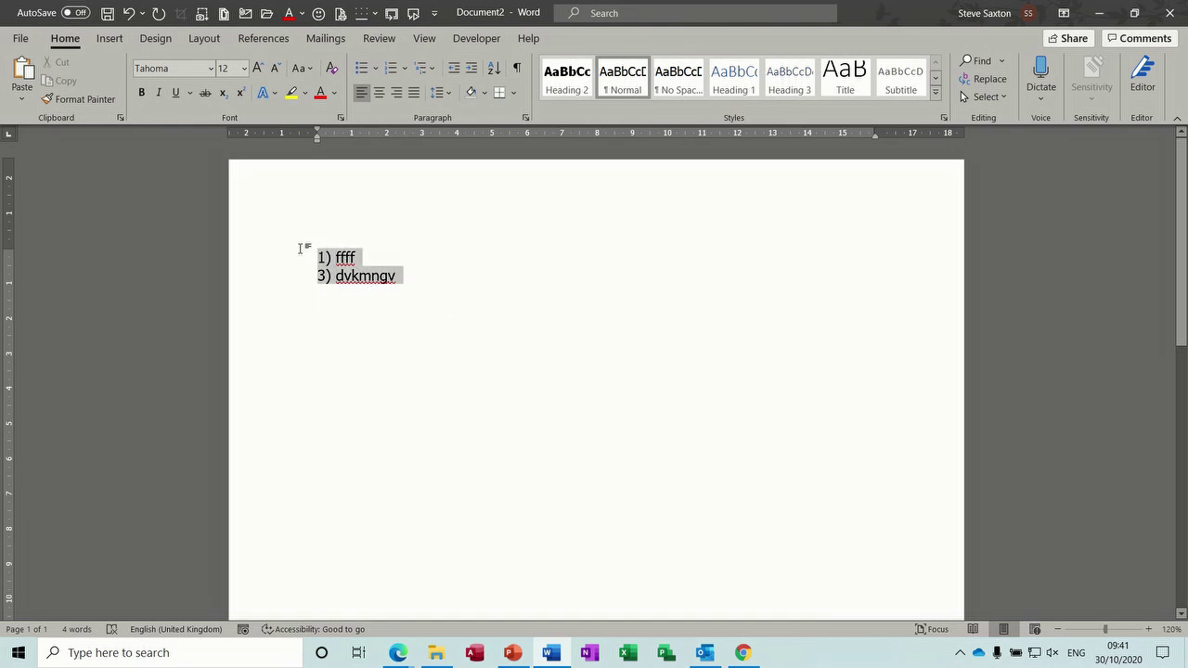
key("Delete")
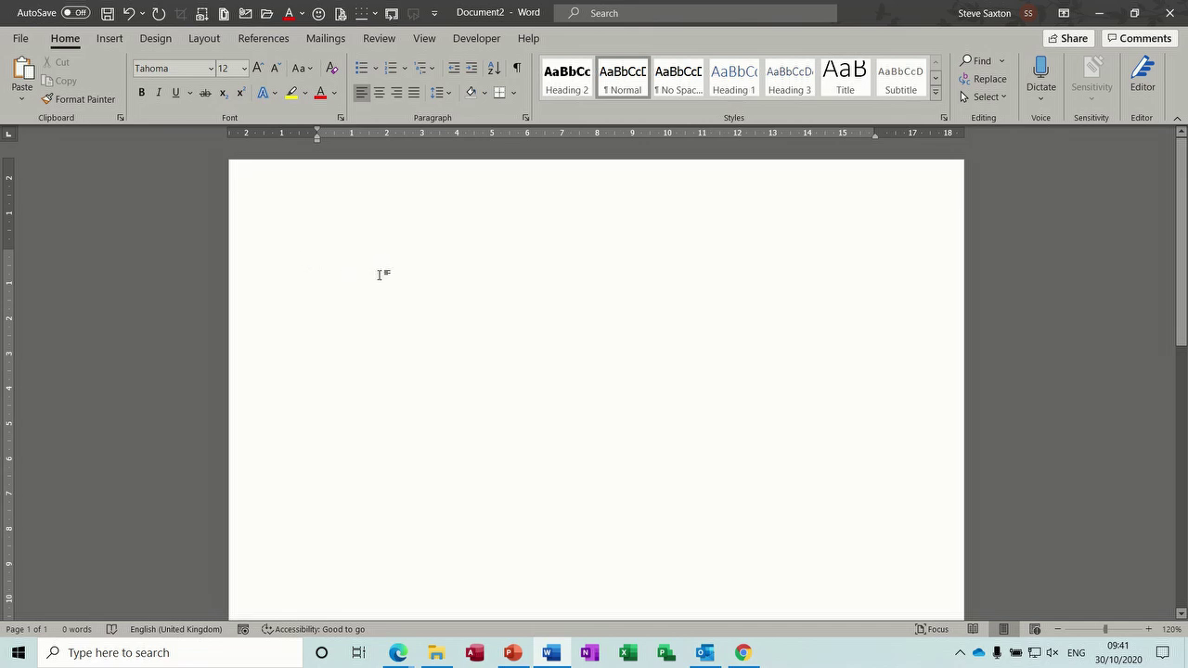
left_click(550, 654)
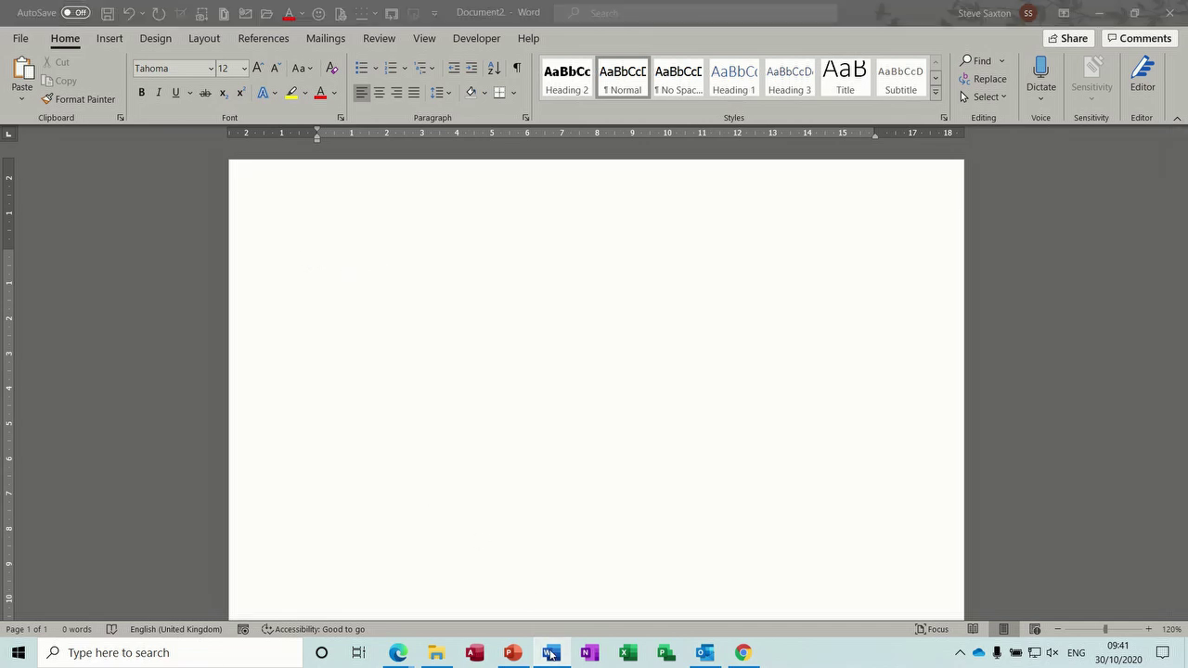
left_click(551, 654)
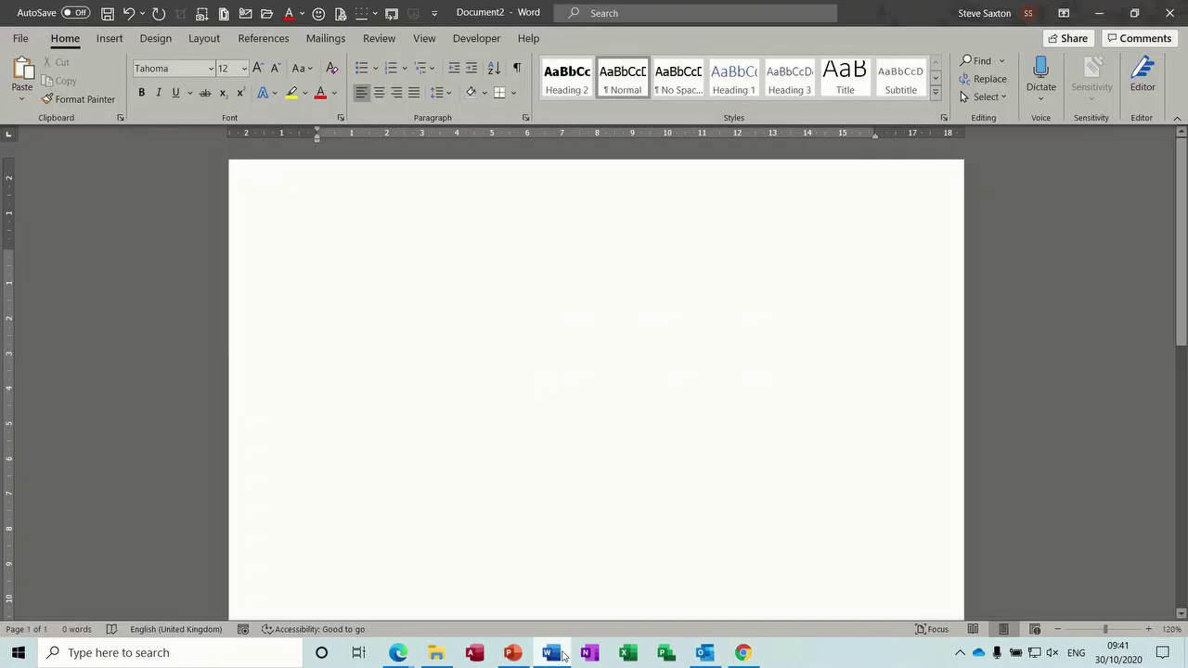